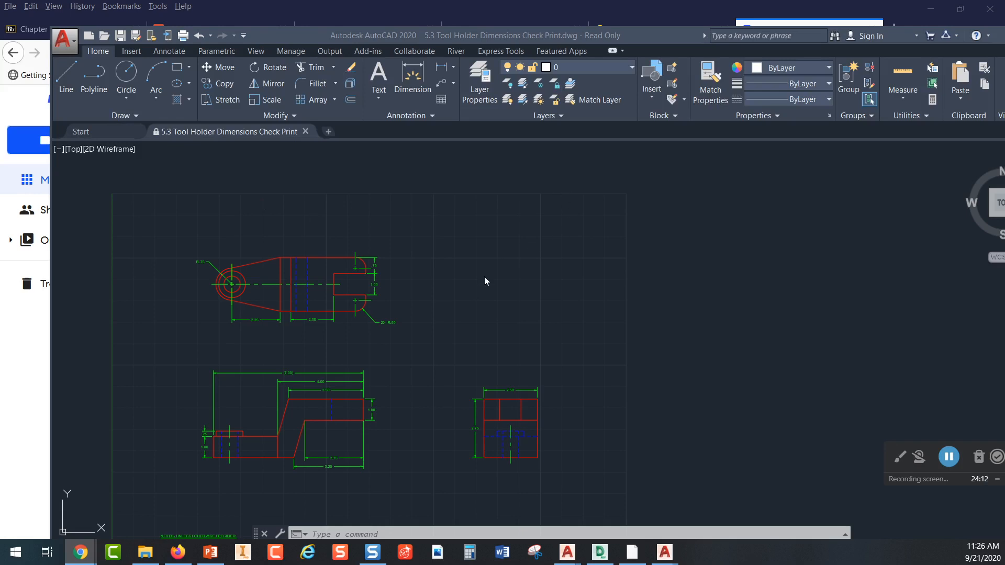
Switch from the Tool Holder check print to the Bracket Demonstration Drawing and bring the bracket's three views into sight
scroll(485, 280, down, 3)
scroll(441, 199, up, 2)
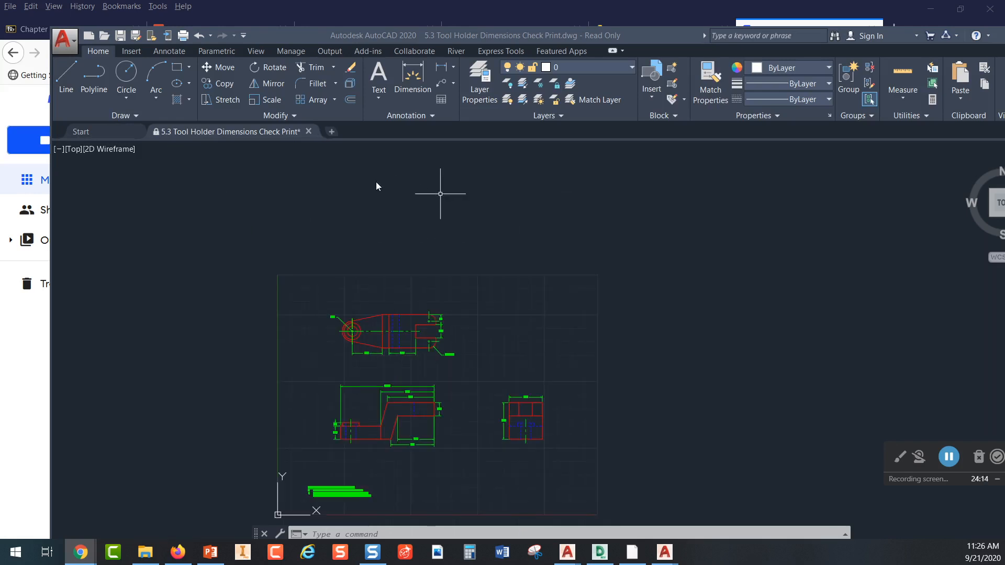
scroll(376, 181, down, 2)
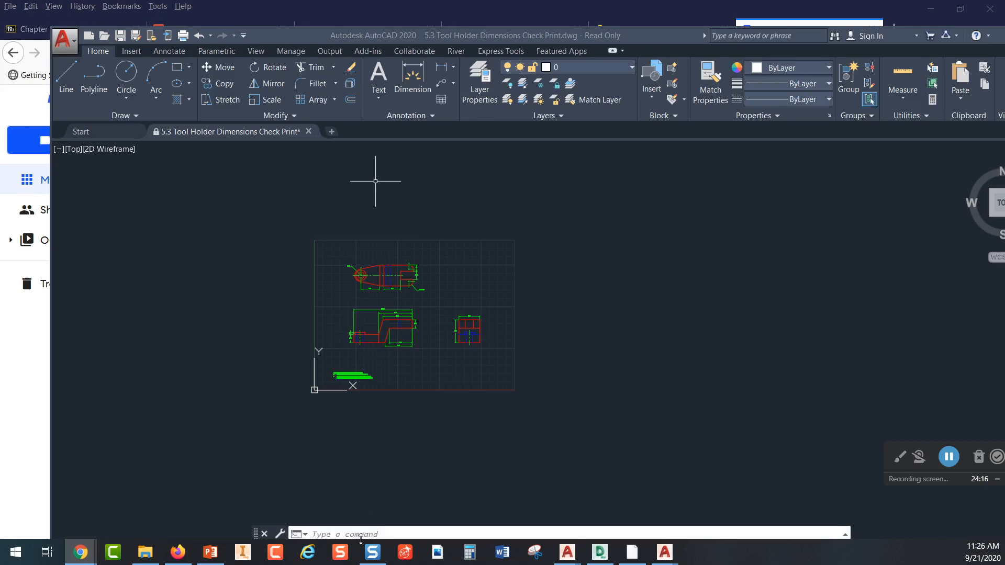
mouse_move(665, 556)
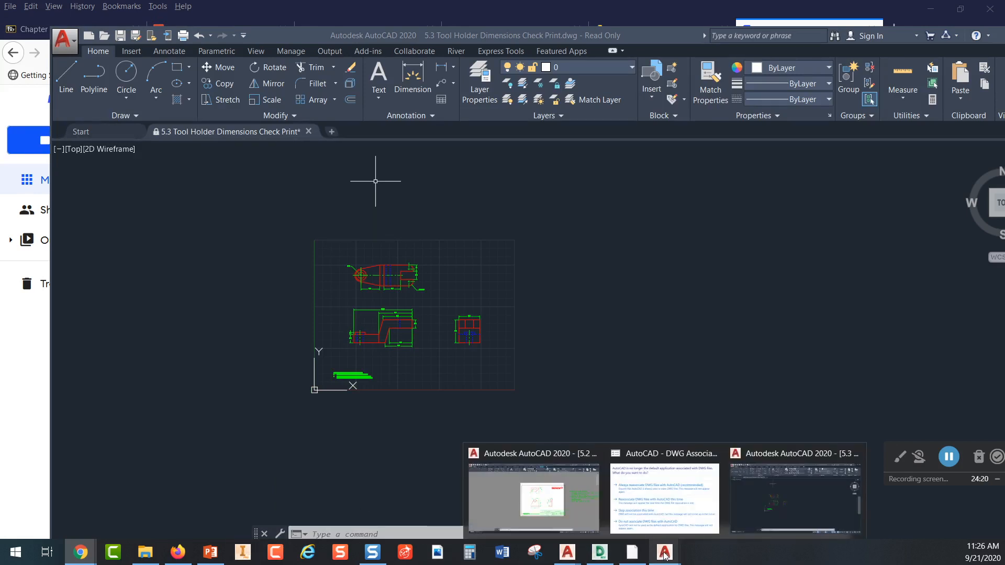
mouse_move(569, 554)
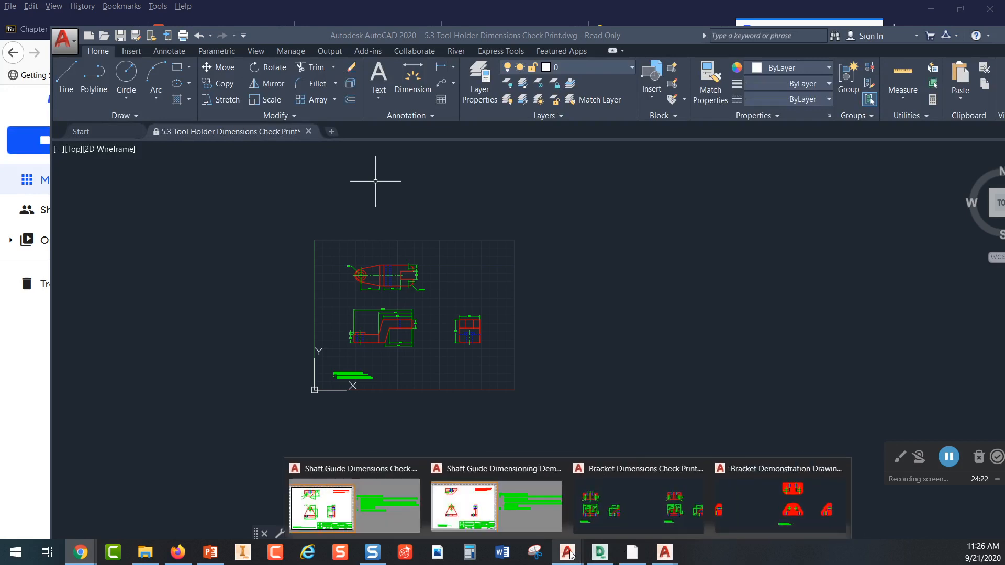
click(740, 500)
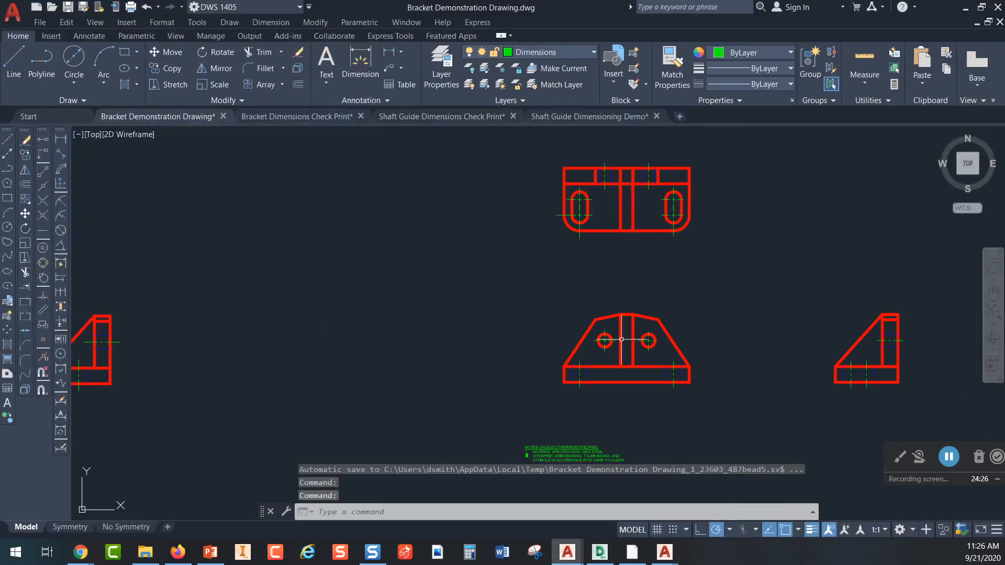
middle_drag(505, 288, 285, 293)
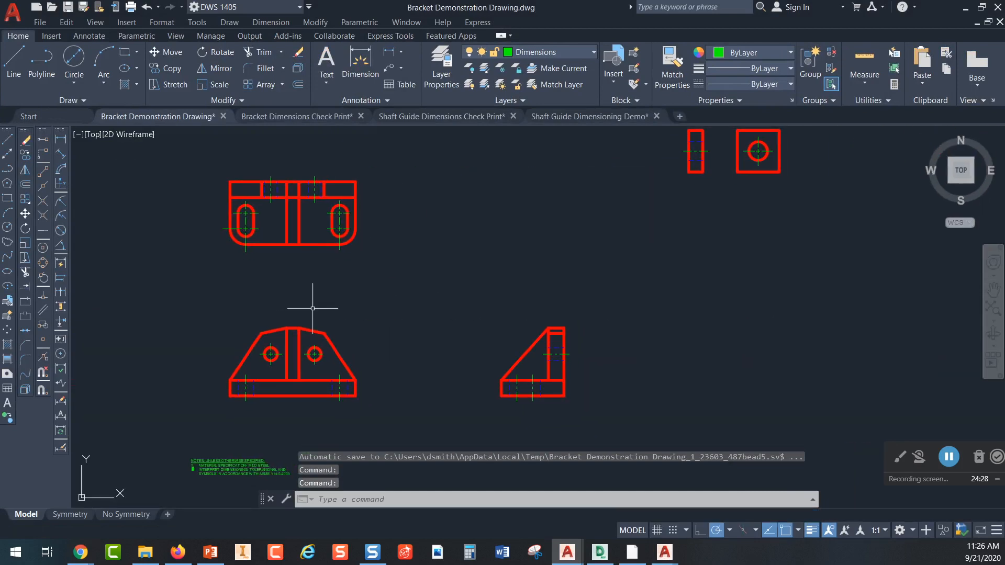
scroll(312, 308, up, 2)
mouse_move(337, 314)
middle_down()
mouse_move(459, 243)
mouse_move(459, 269)
mouse_move(417, 301)
mouse_move(419, 328)
mouse_move(425, 319)
mouse_move(413, 321)
middle_up()
scroll(427, 316, down, 2)
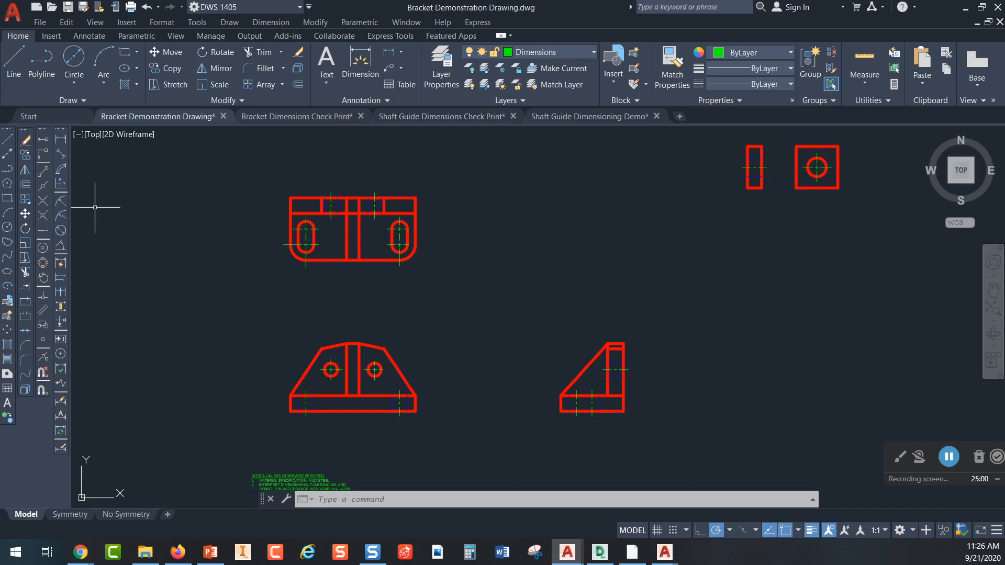
Float and re-dock the Dimension toolbar, and check its entry in the list of AutoCAD toolbars
mouse_move(63, 137)
mouse_down()
mouse_move(386, 333)
mouse_move(369, 312)
mouse_up()
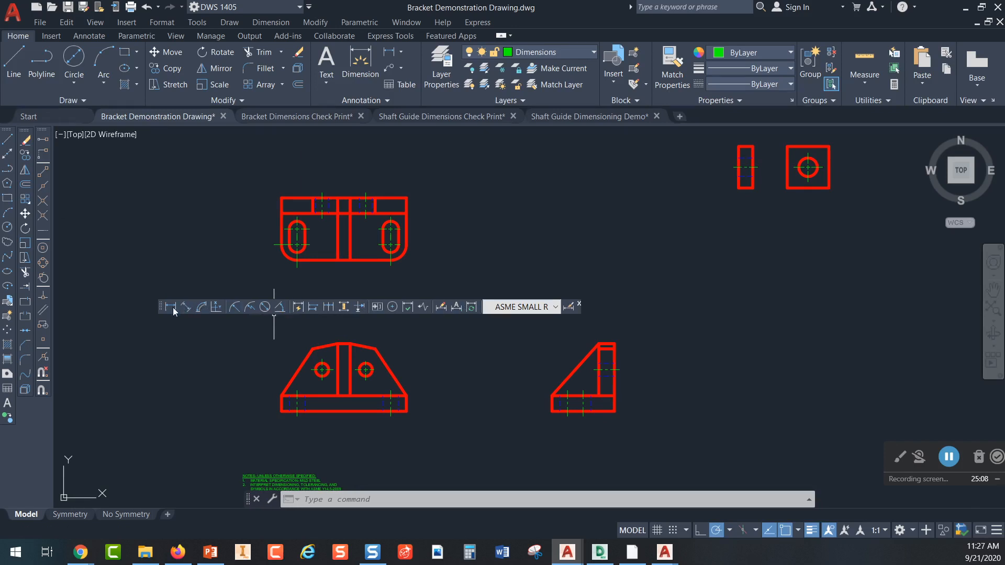
mouse_move(161, 309)
mouse_down()
mouse_move(68, 328)
mouse_move(62, 294)
mouse_up()
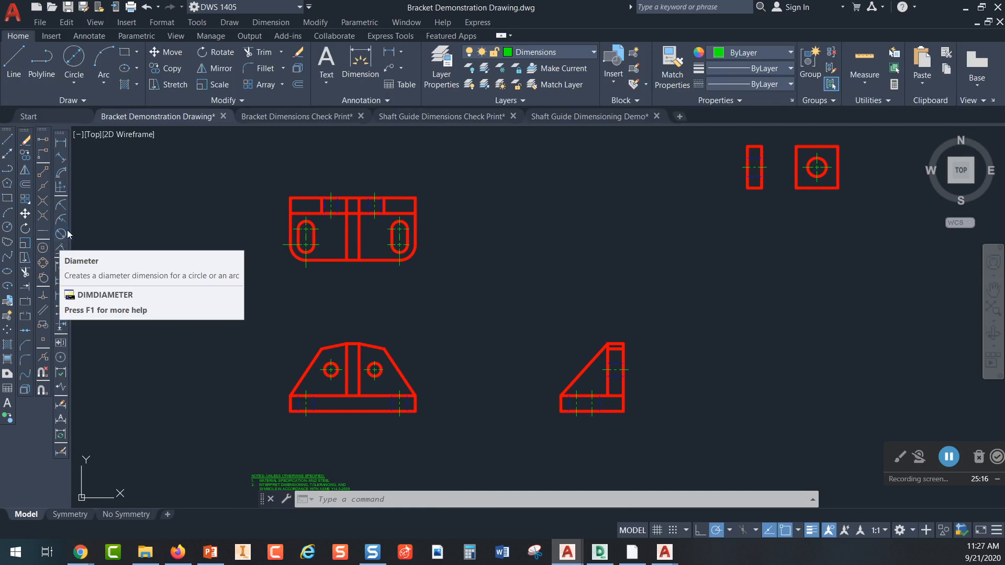
click(200, 23)
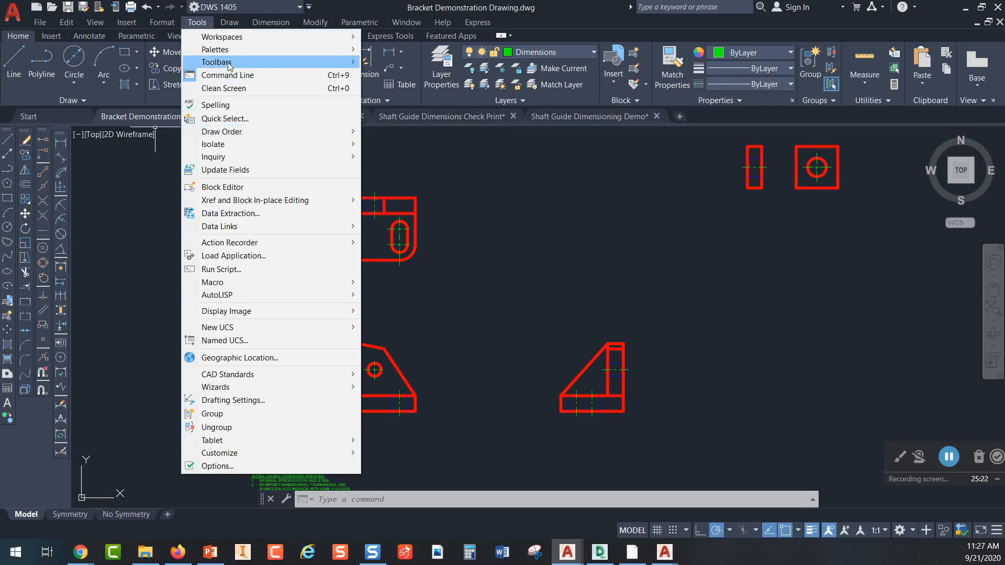
mouse_move(229, 66)
mouse_move(435, 63)
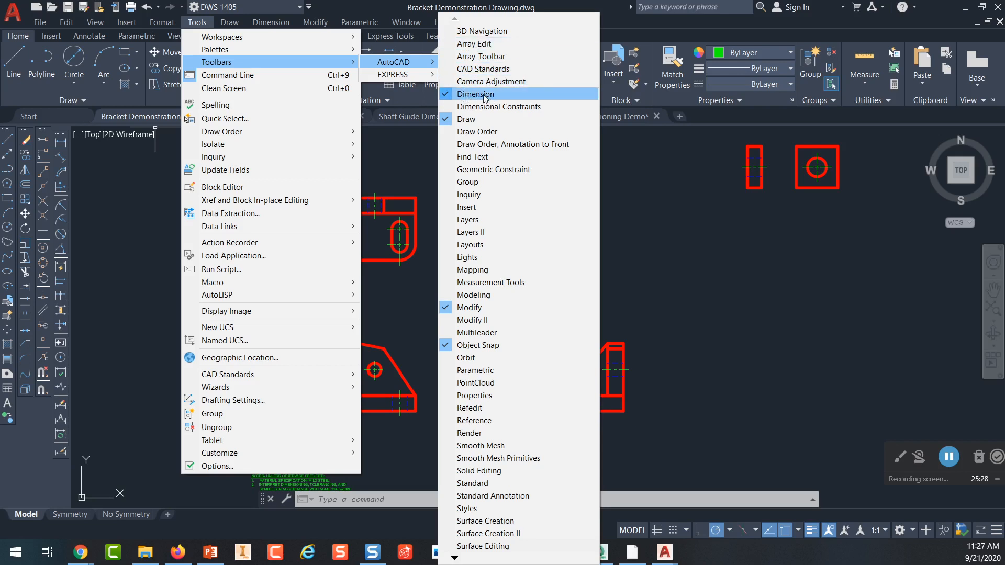
click(639, 181)
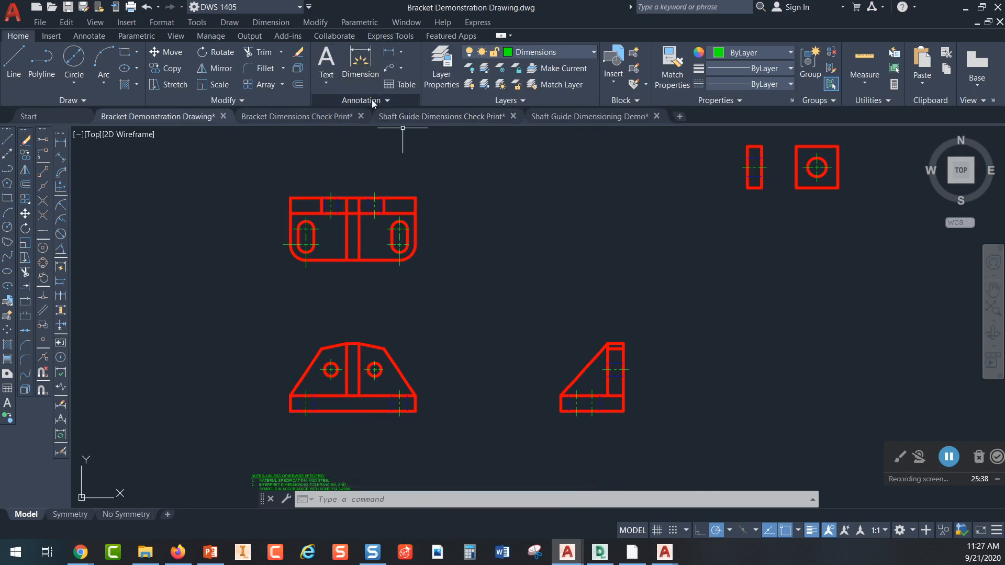
click(402, 55)
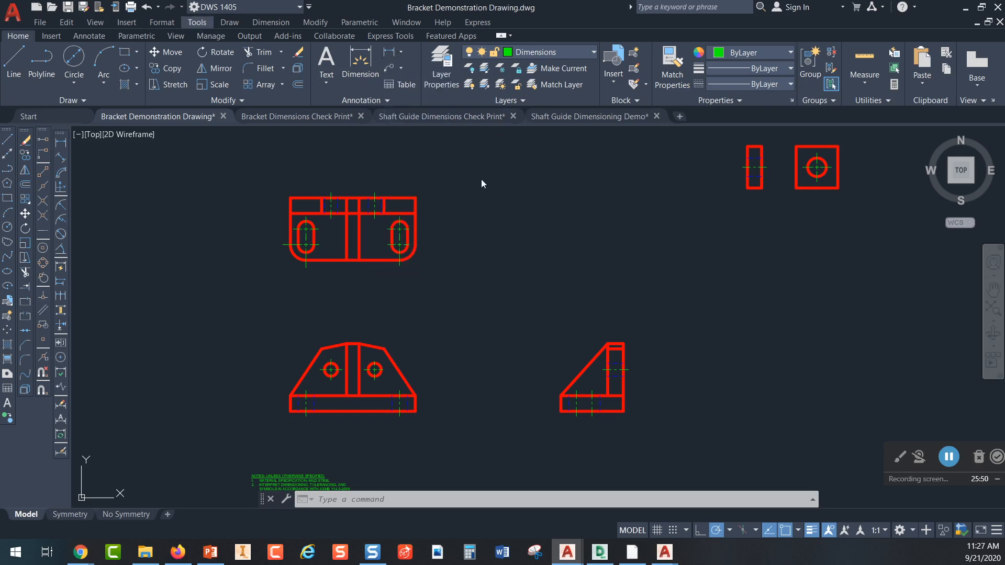
Make Dimensions the current layer
click(594, 52)
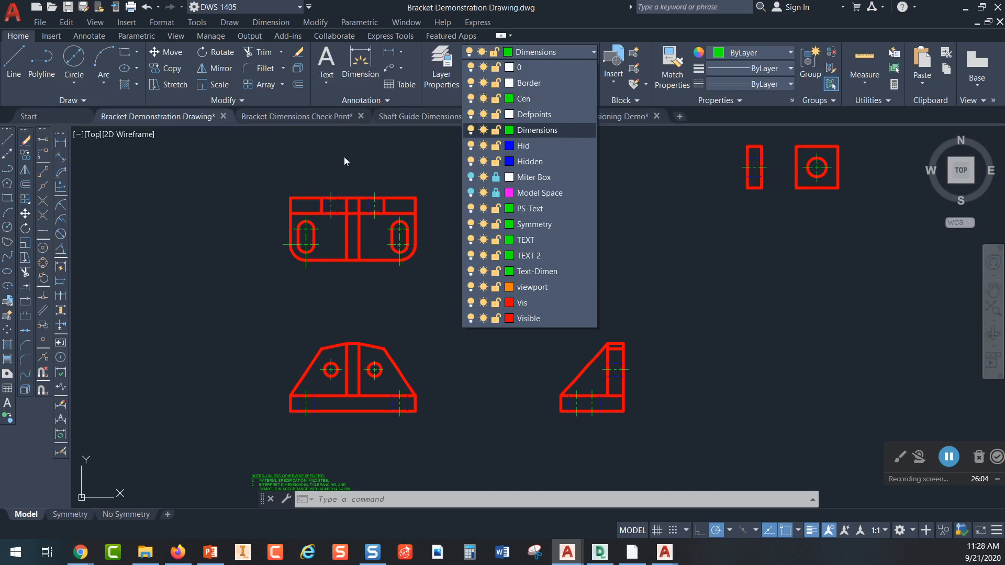
click(524, 130)
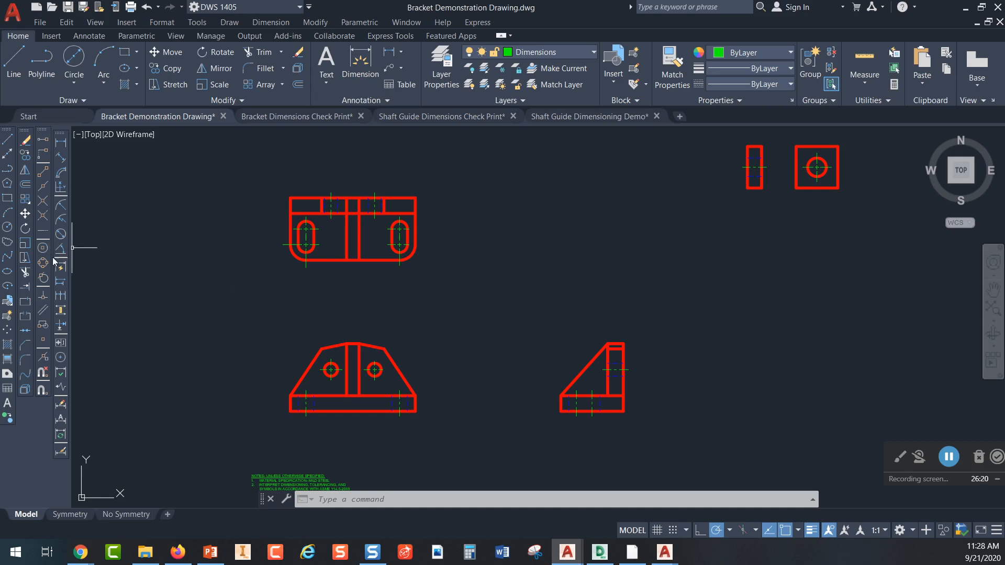
click(61, 453)
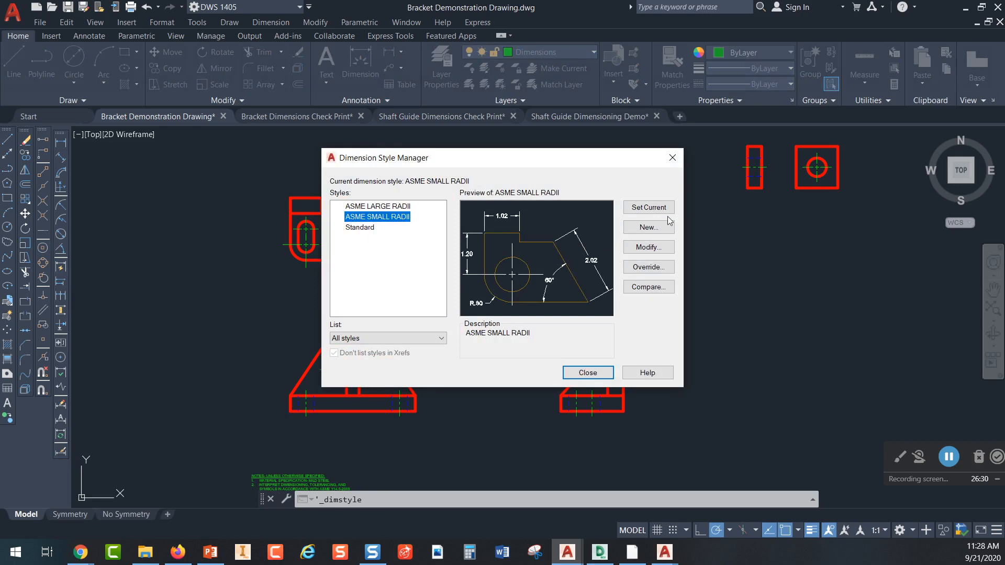
click(672, 159)
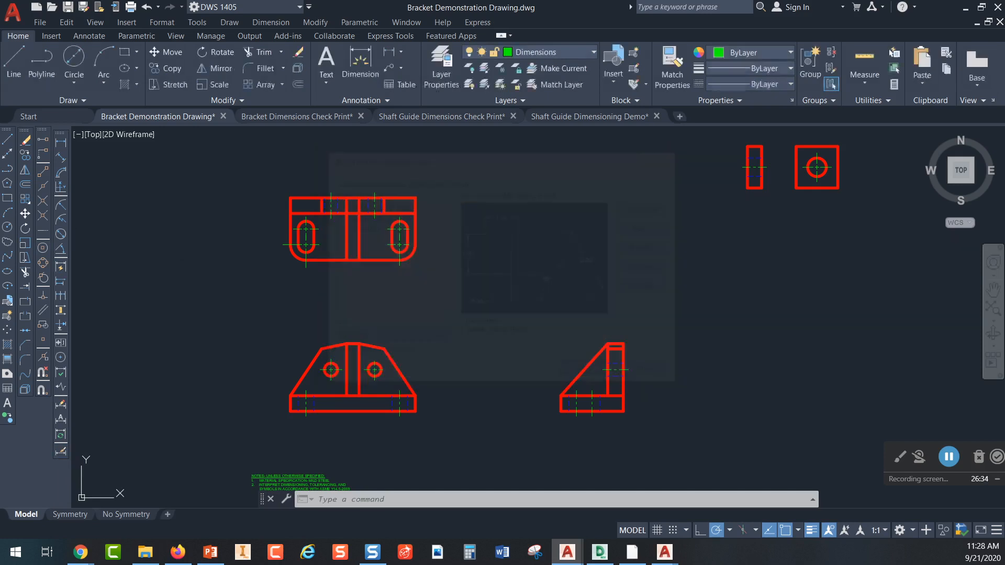
click(388, 100)
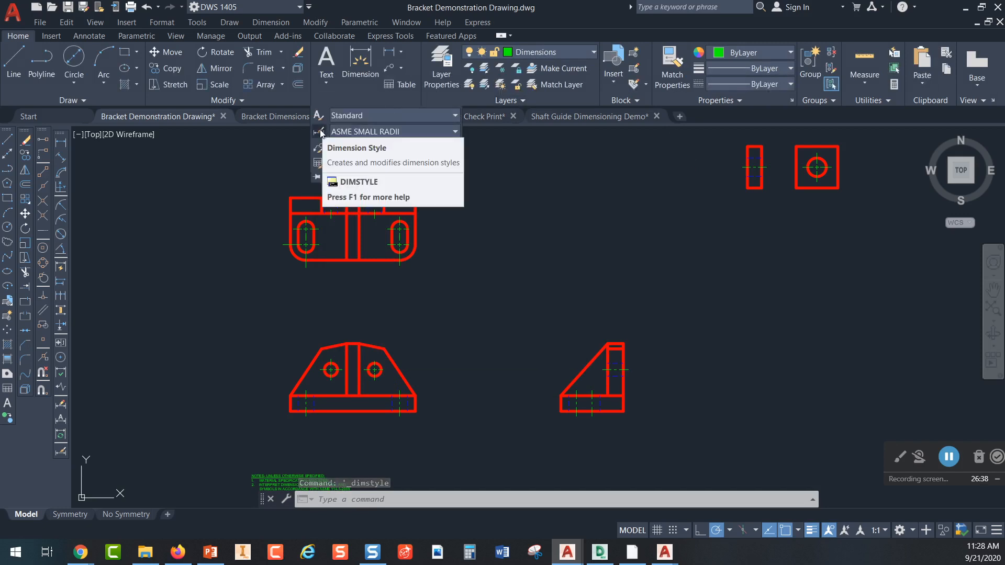
click(540, 215)
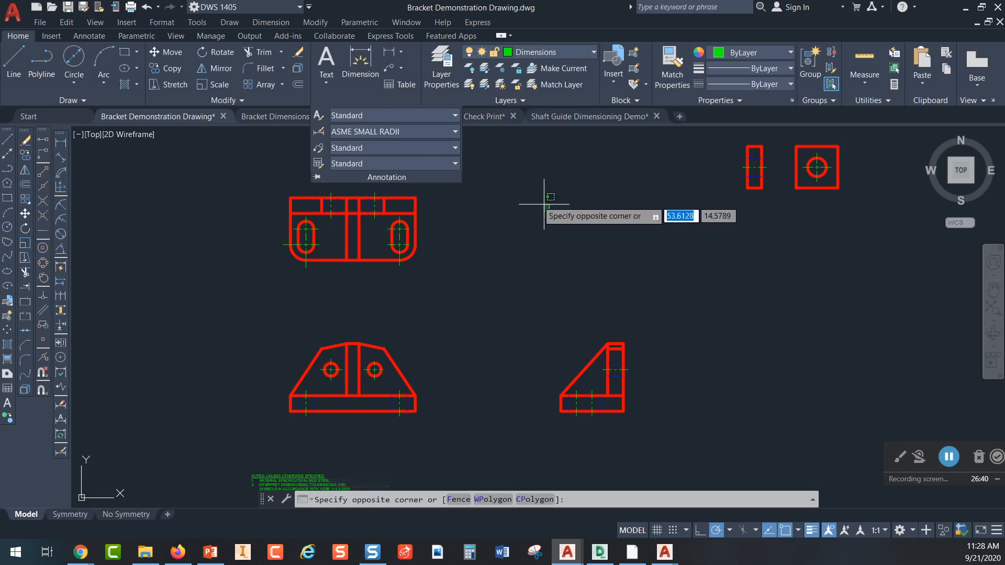
click(527, 191)
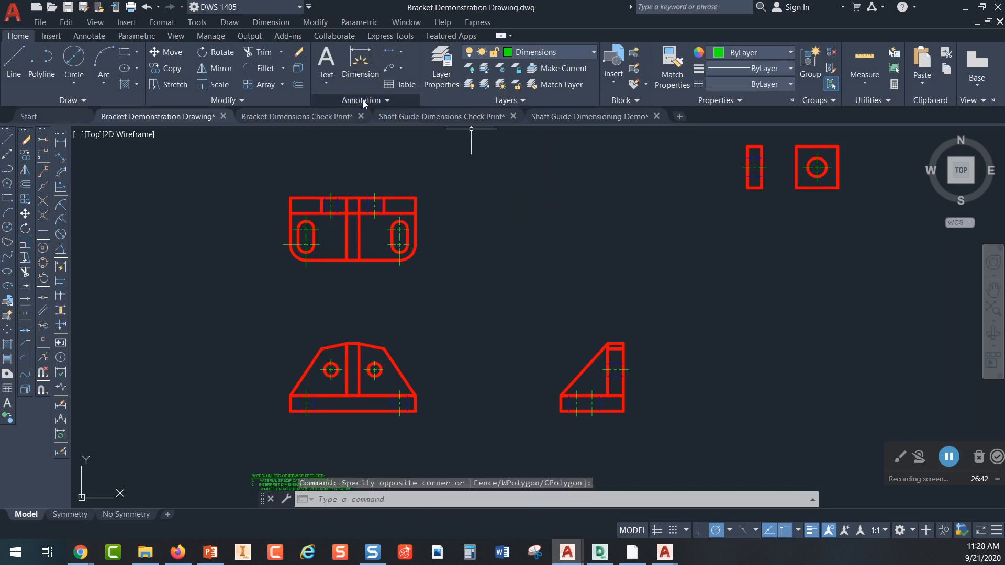
Open the ASME SMALL RADII dimension style for modification from the Dimension Style Manager
click(388, 100)
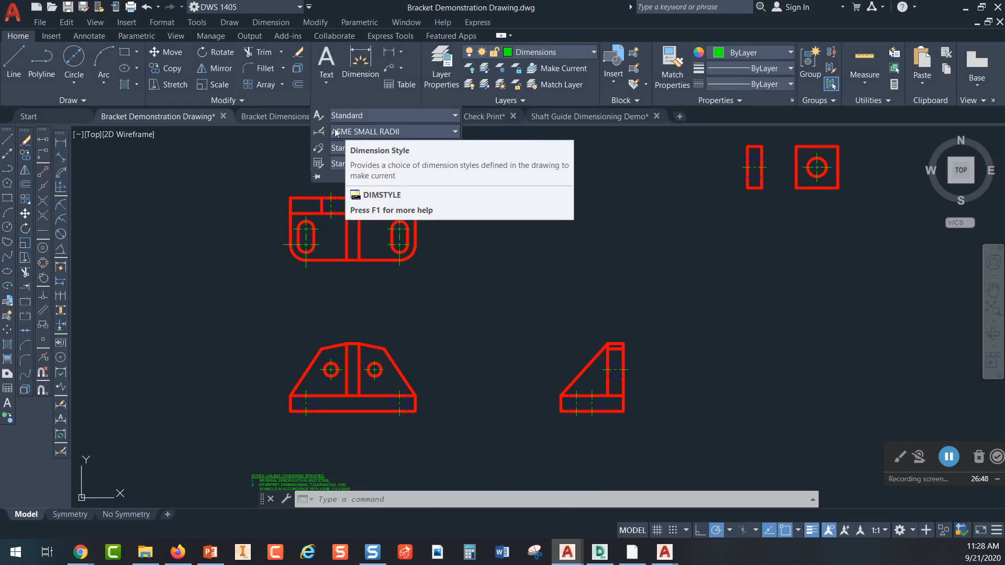
click(318, 131)
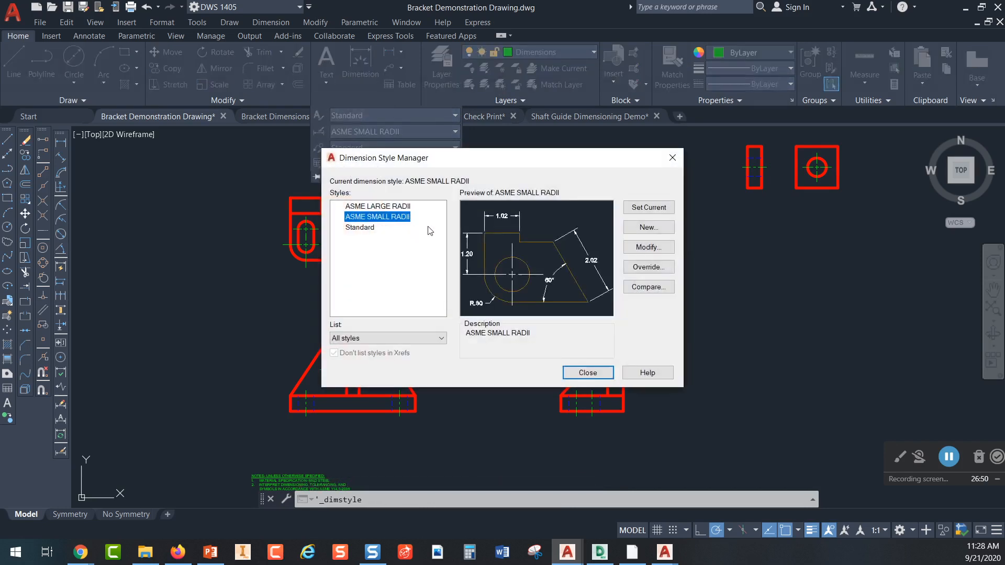
drag(496, 162, 382, 157)
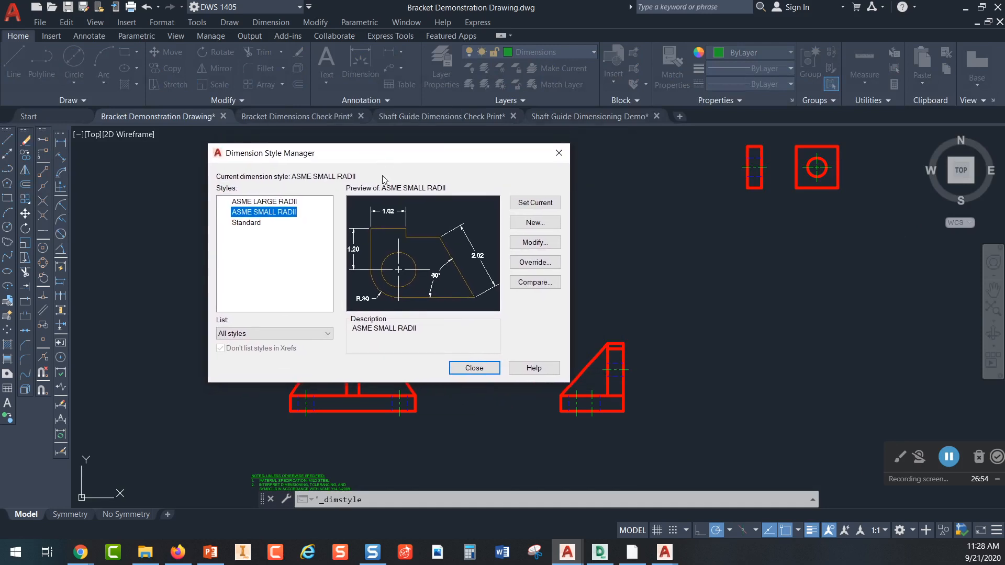
mouse_move(292, 239)
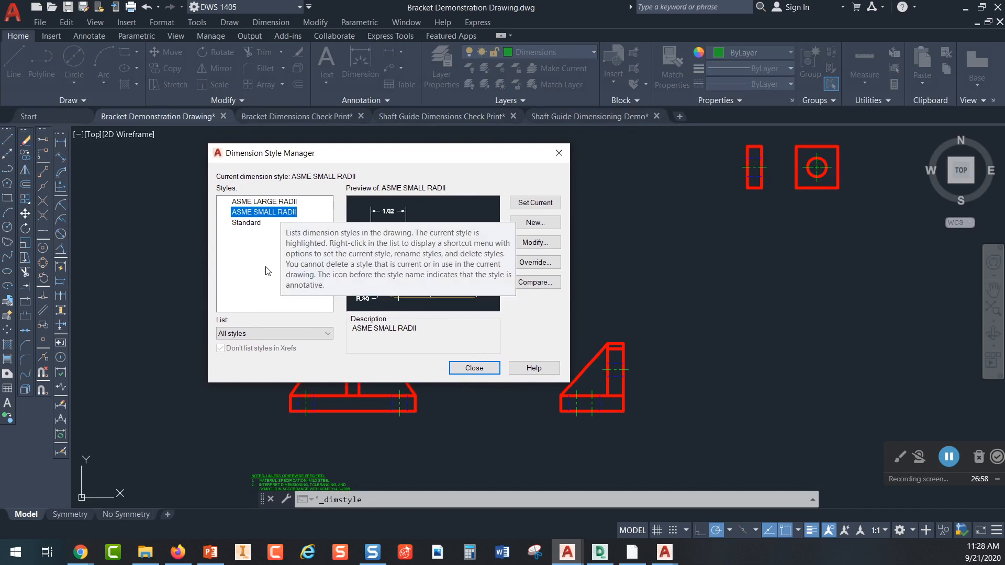
mouse_move(268, 215)
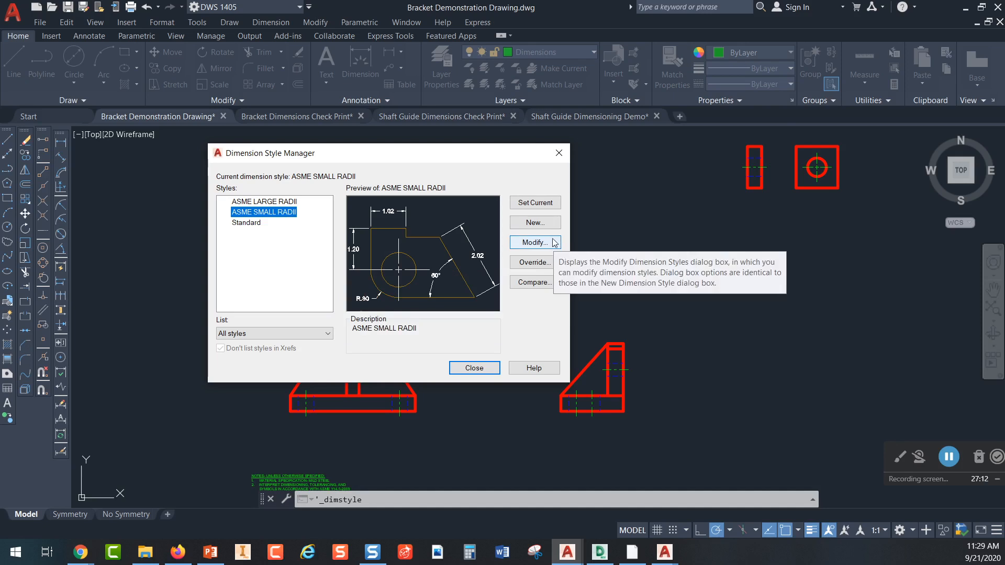
click(535, 243)
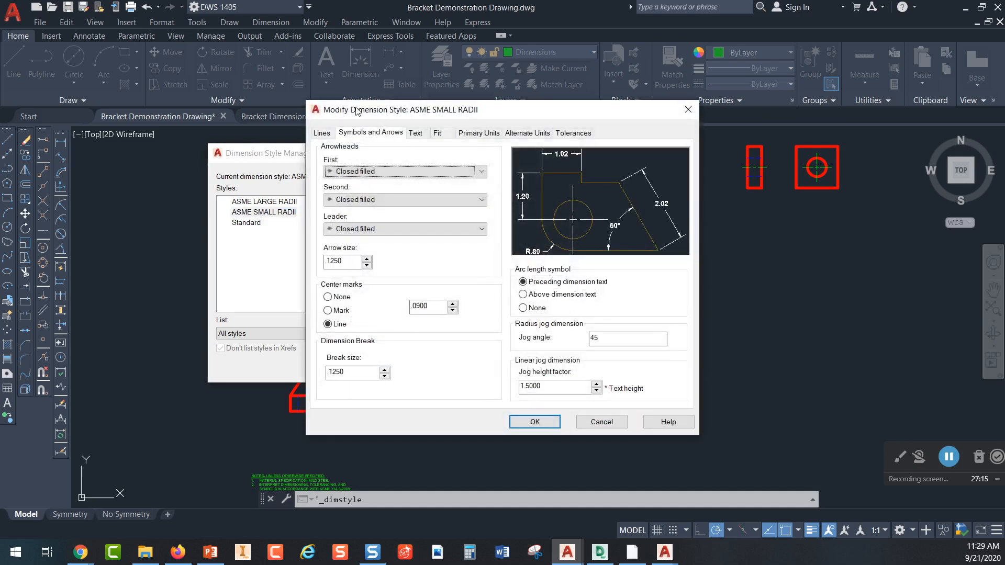
Review the dimension style's baseline spacing and extension line settings, and its arrowhead types and arrow size
click(323, 134)
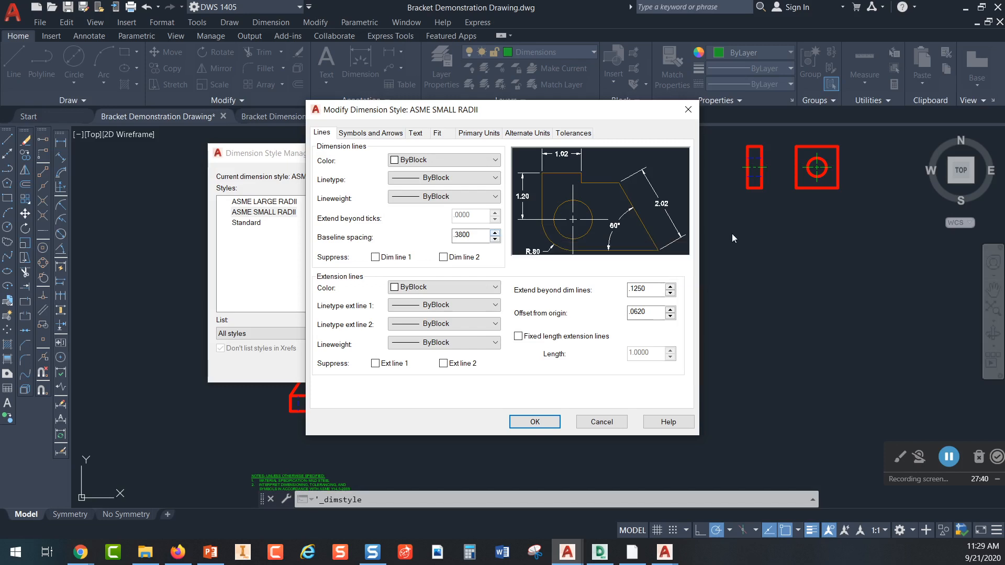
click(479, 236)
click(383, 134)
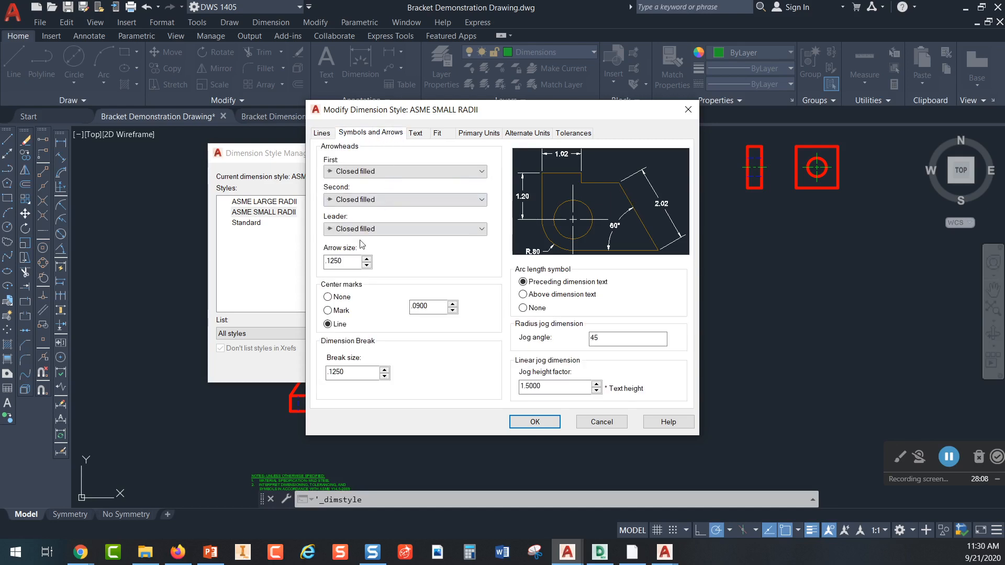
drag(350, 261, 318, 260)
click(349, 261)
double_click(349, 261)
click(350, 261)
Review the dimension style's text style, text height, placement and alignment settings
click(418, 134)
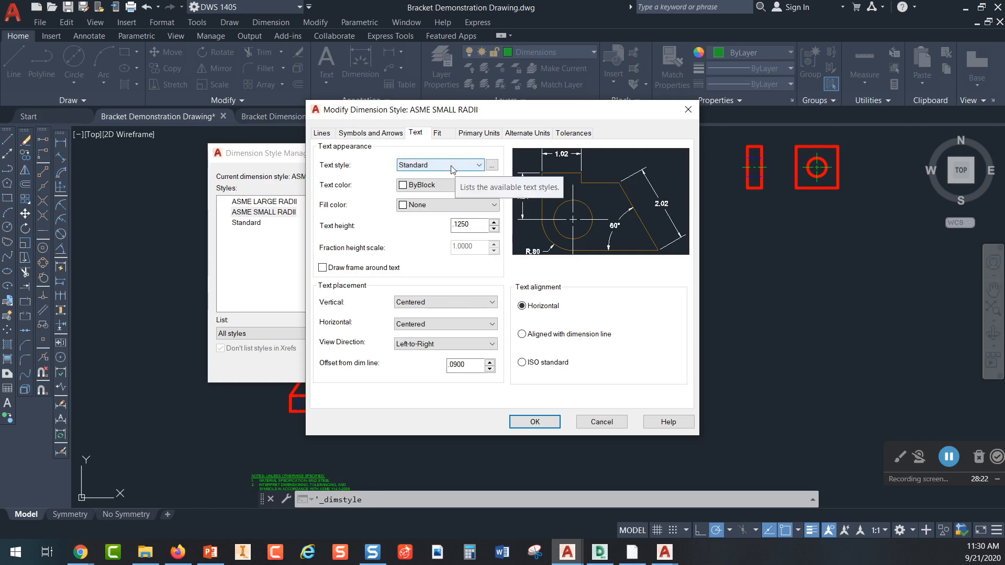
click(479, 224)
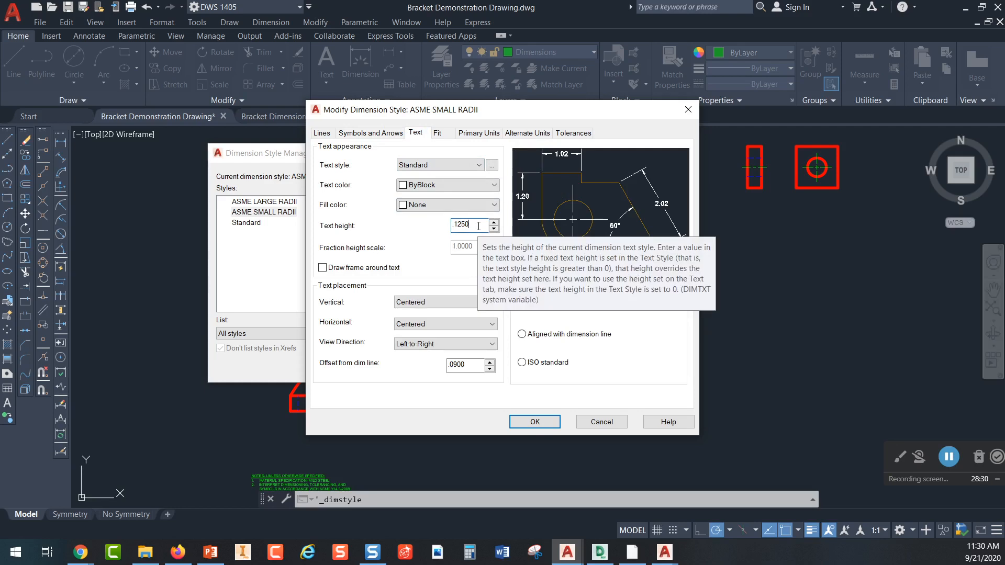
drag(468, 221, 454, 227)
click(473, 226)
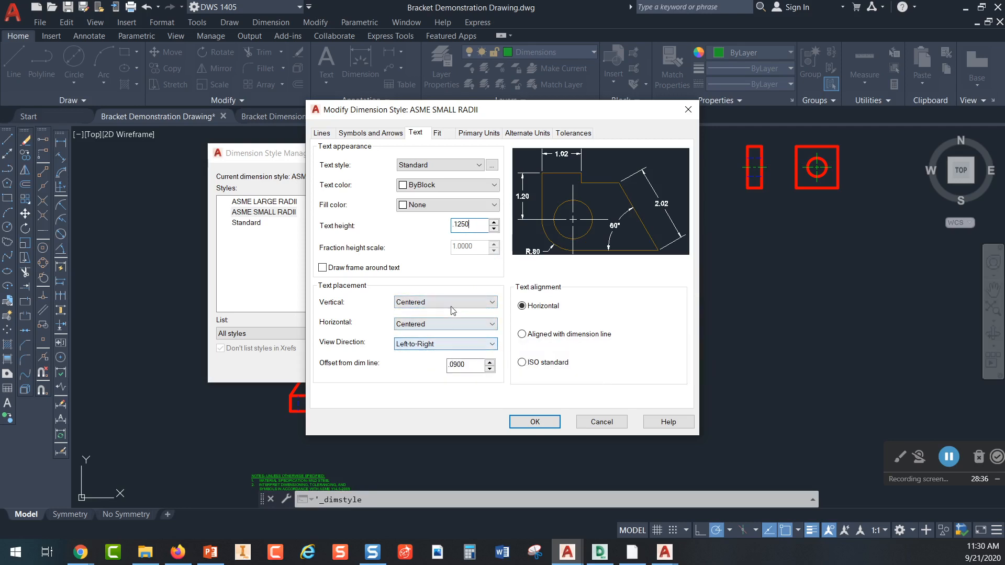
Review the dimension style's fit options and overall scale, and leave the style settings without saving changes
click(437, 133)
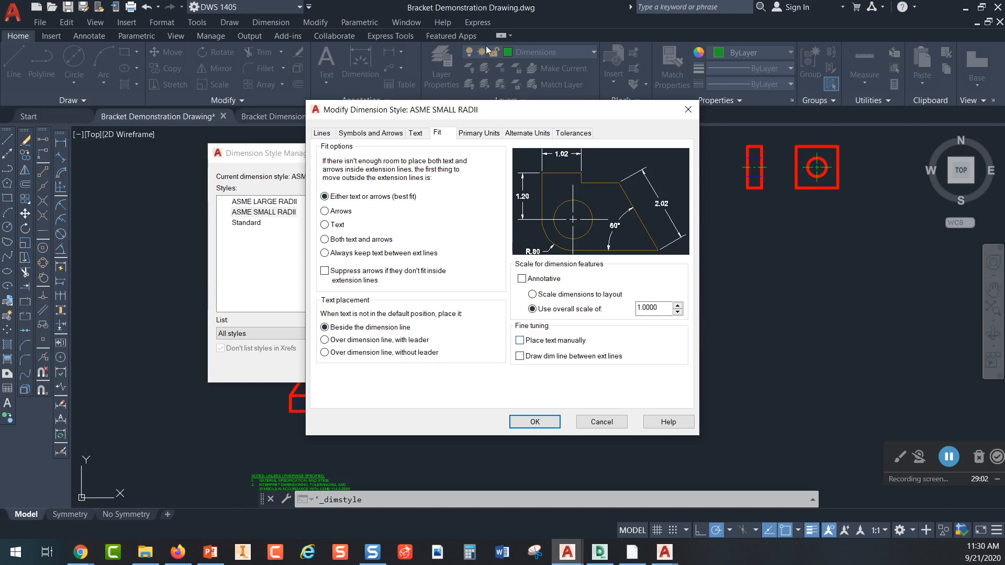
click(688, 110)
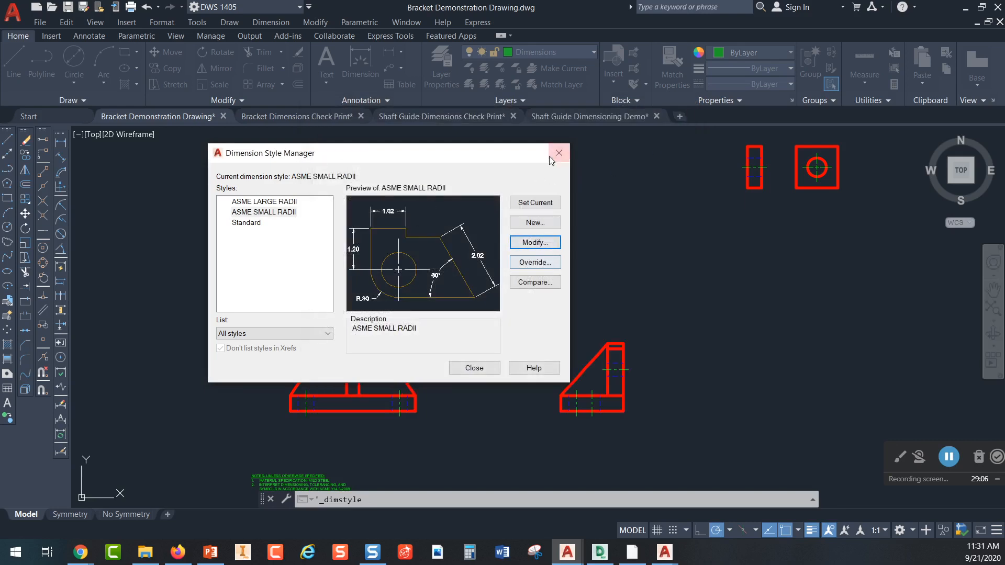
click(473, 369)
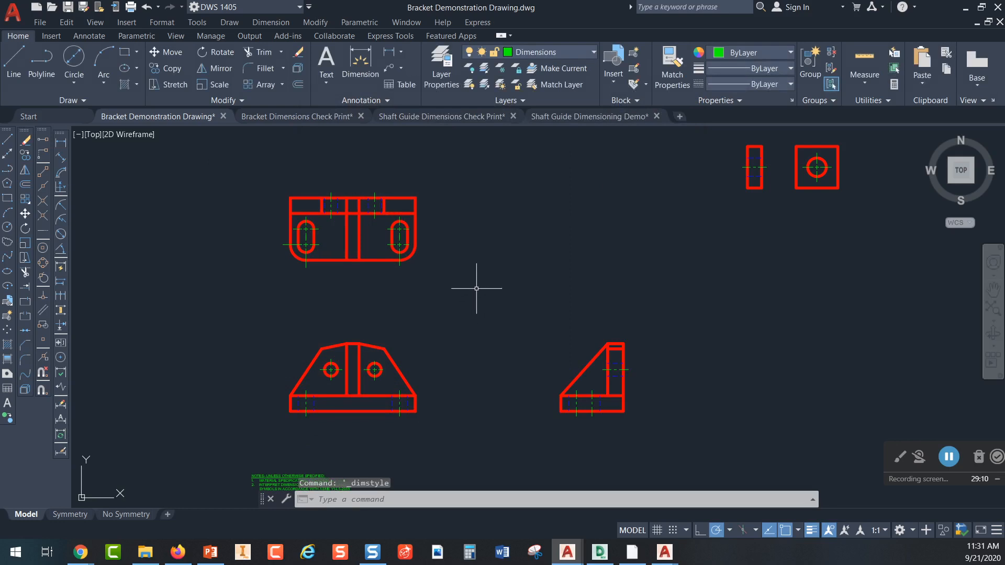
mouse_move(497, 309)
middle_down()
mouse_move(451, 289)
mouse_move(378, 290)
middle_up()
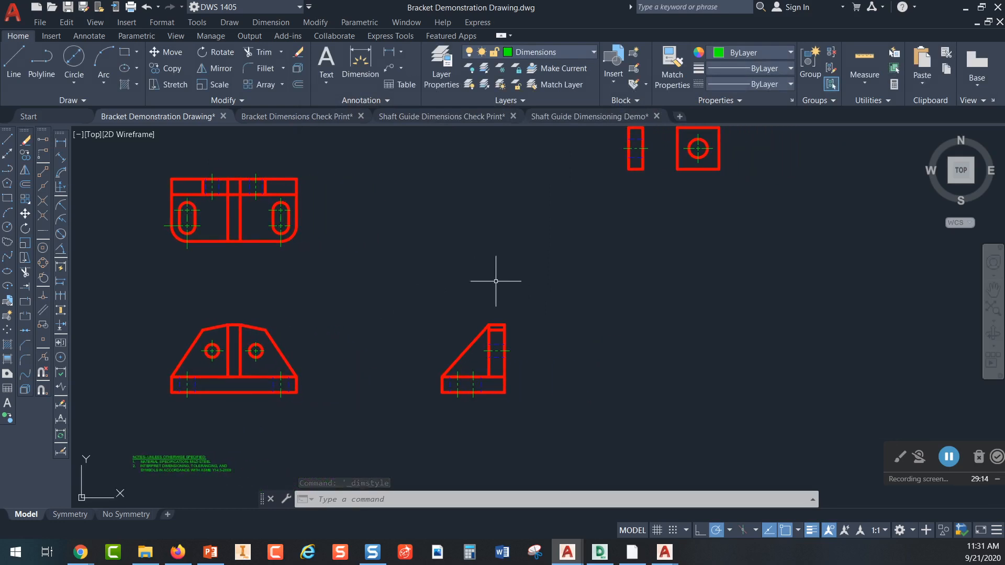
Add a vertical linear dimension between the lower and upper corners of the base's right edge in the front view
click(62, 143)
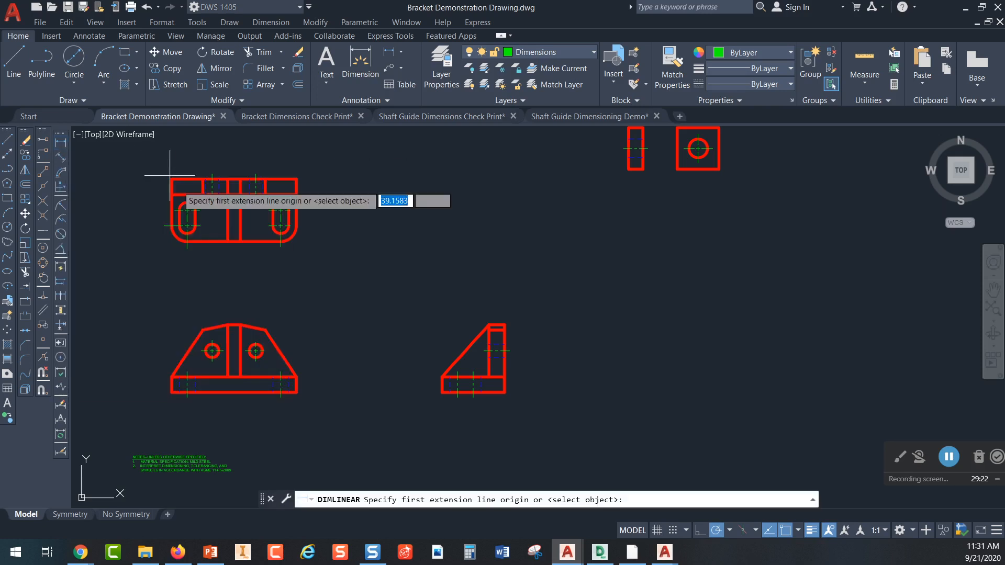
scroll(327, 351, up, 4)
middle_drag(330, 352, 501, 211)
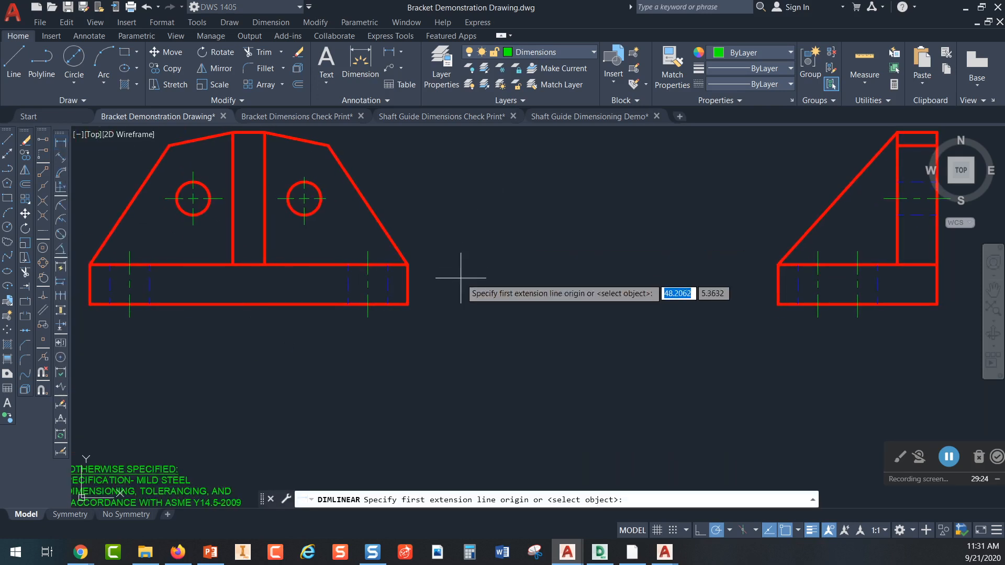
middle_drag(459, 274, 430, 300)
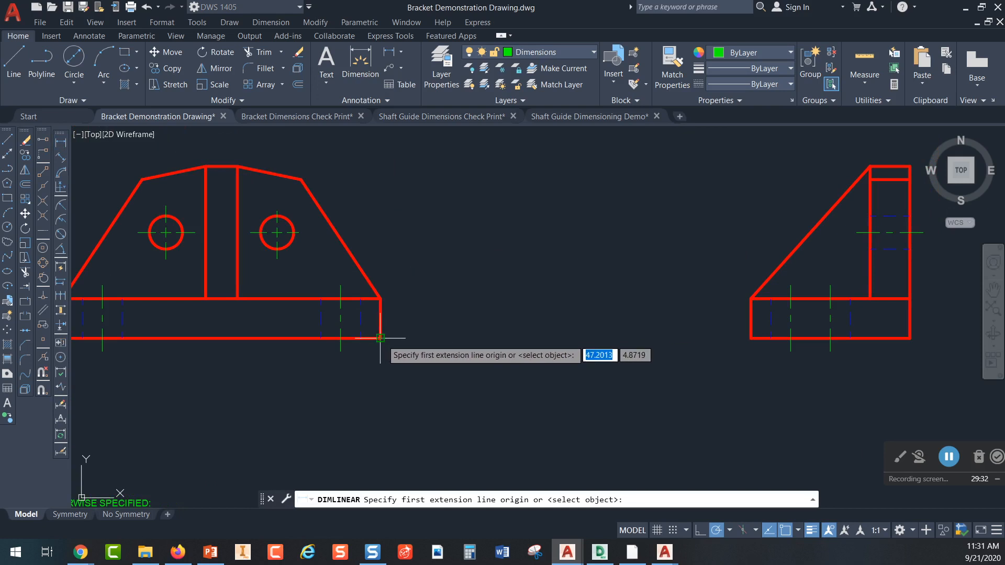
click(380, 339)
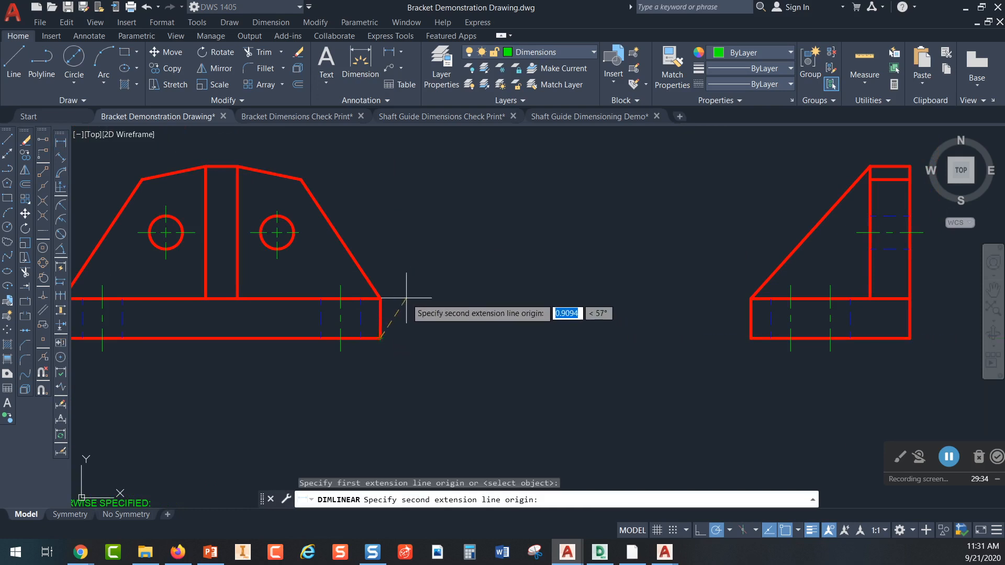
click(380, 299)
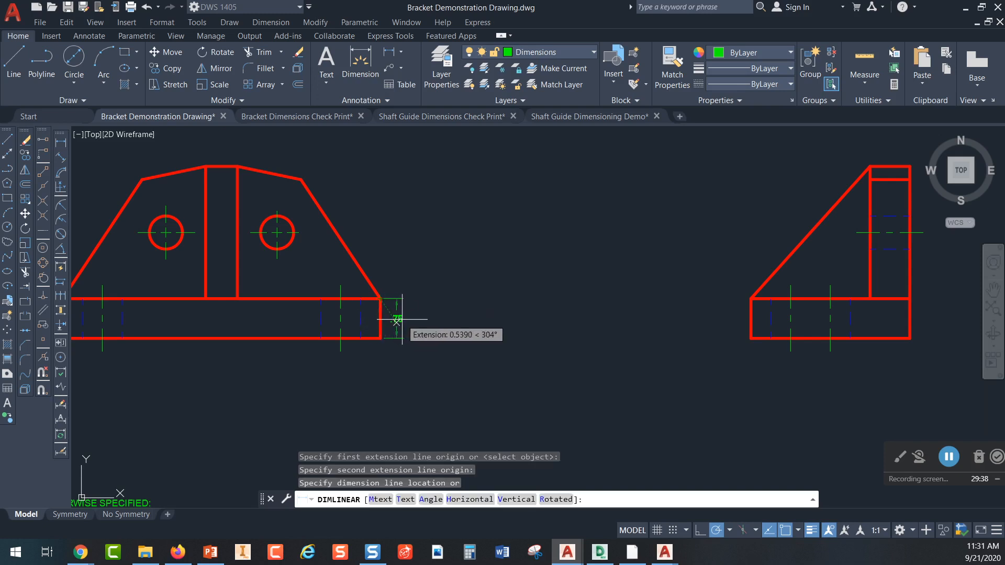
click(447, 319)
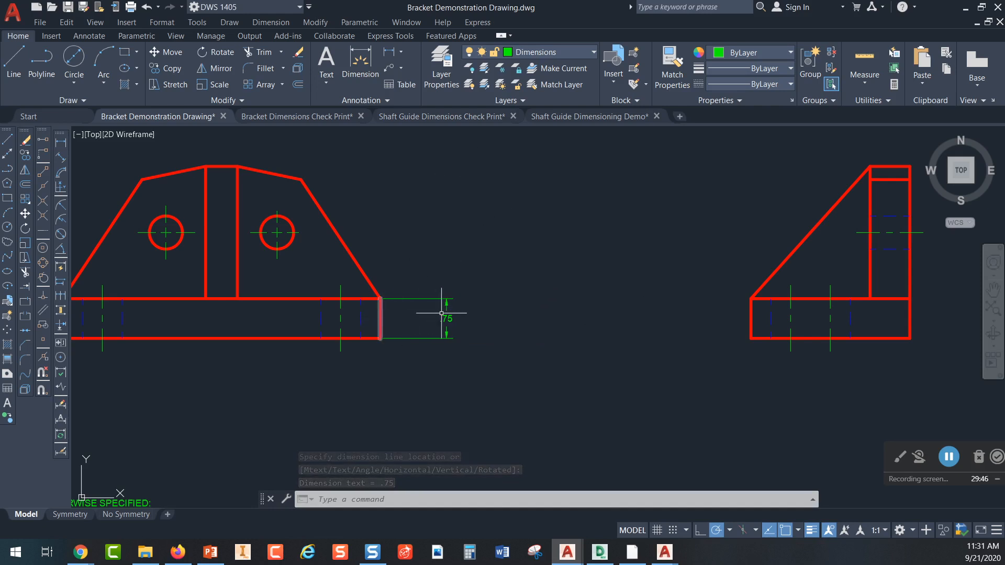
Offset the right edge of the front view's base outward by .4 as a guide line for the dimension
scroll(446, 319, up, 4)
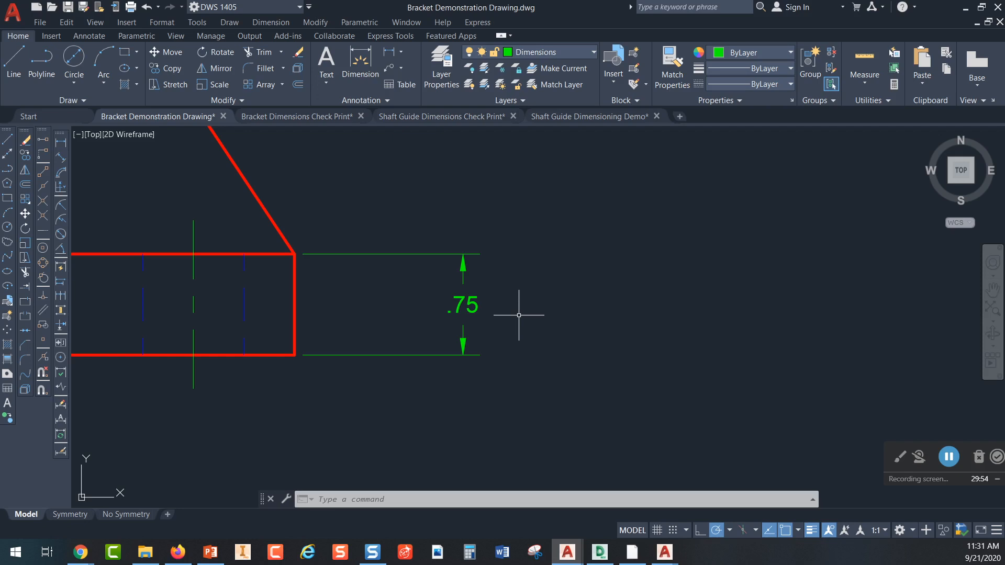
click(298, 85)
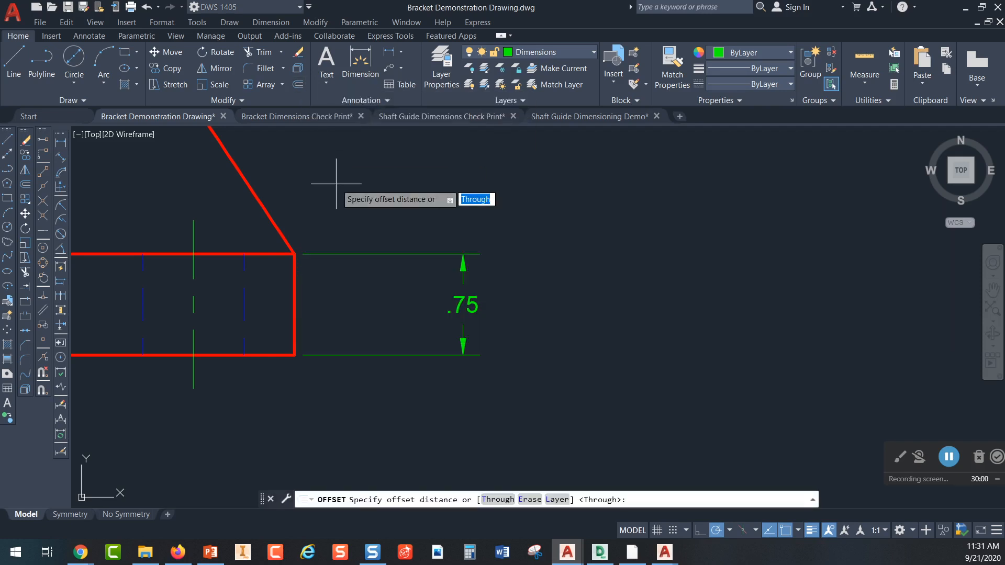
text(.4)
key(Return)
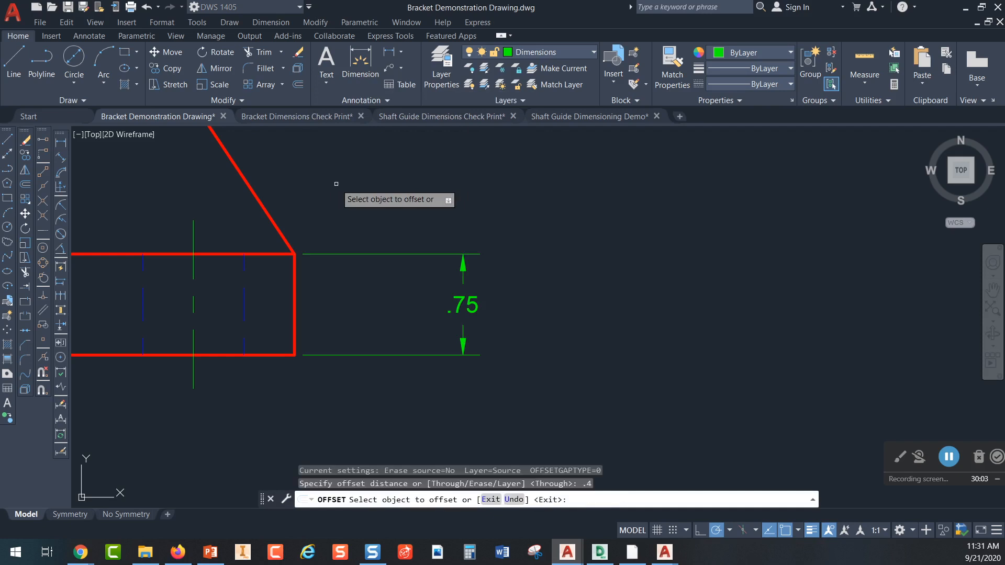
click(294, 294)
click(400, 295)
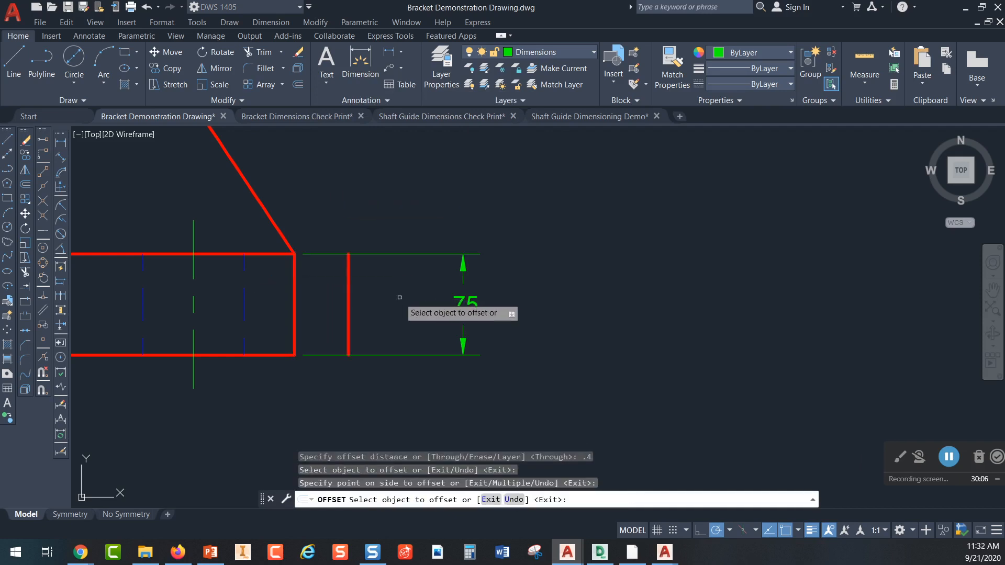
key(Escape)
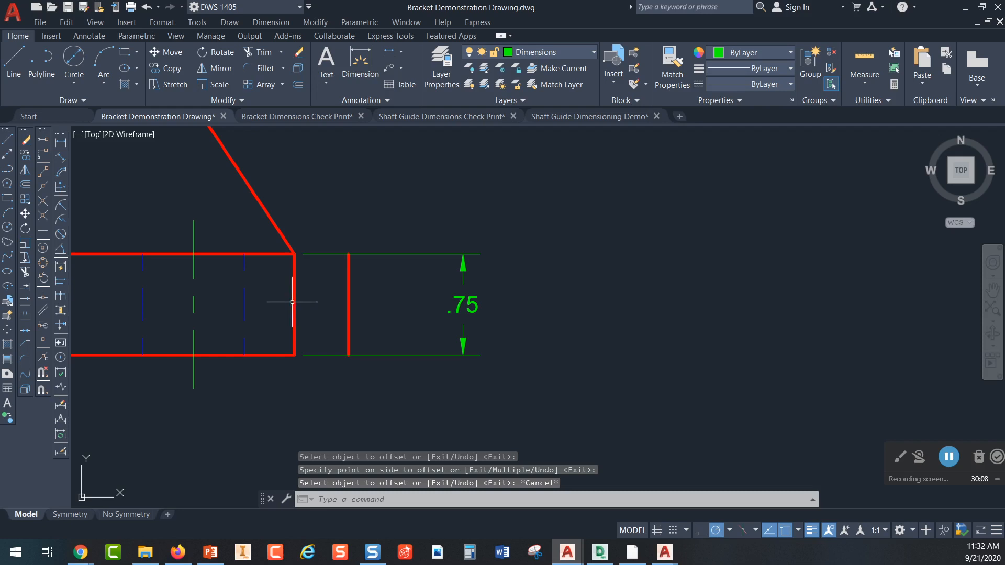
Stretch the base thickness dimension by its text grip so its dimension line lies on the offset guide line
scroll(476, 304, up, 4)
mouse_move(545, 294)
middle_down()
mouse_move(824, 285)
mouse_move(804, 281)
middle_up()
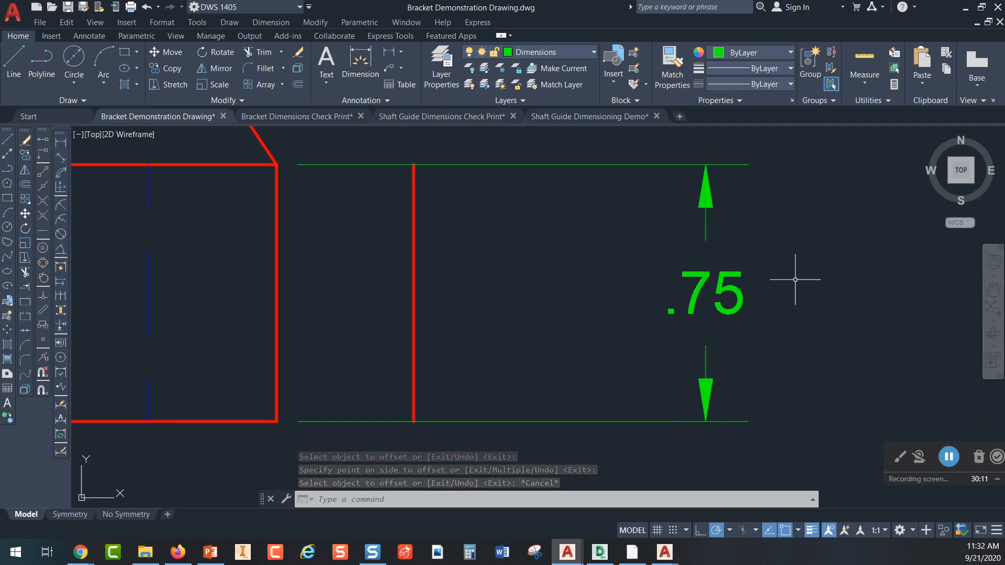
click(731, 287)
click(717, 314)
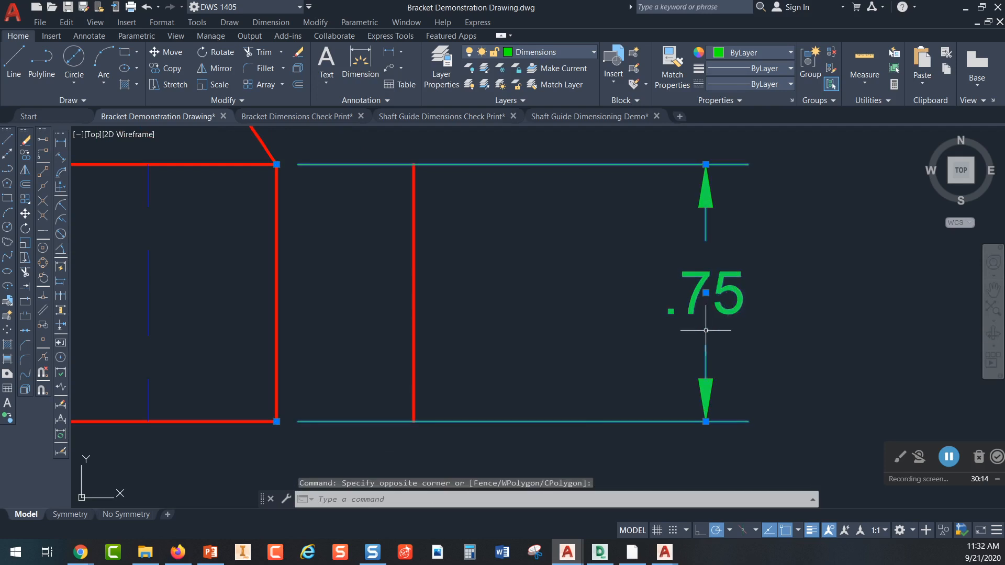
click(706, 293)
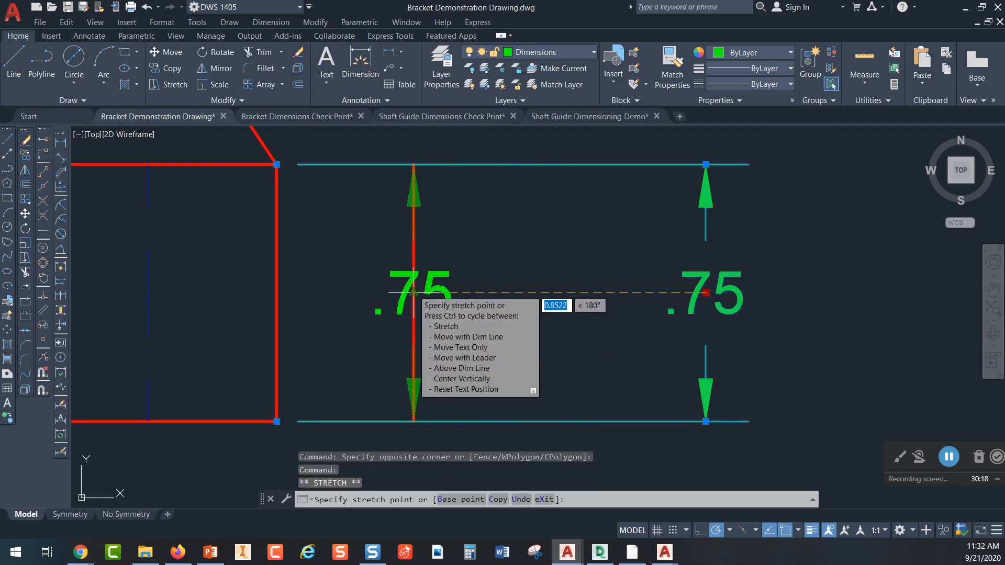
click(417, 288)
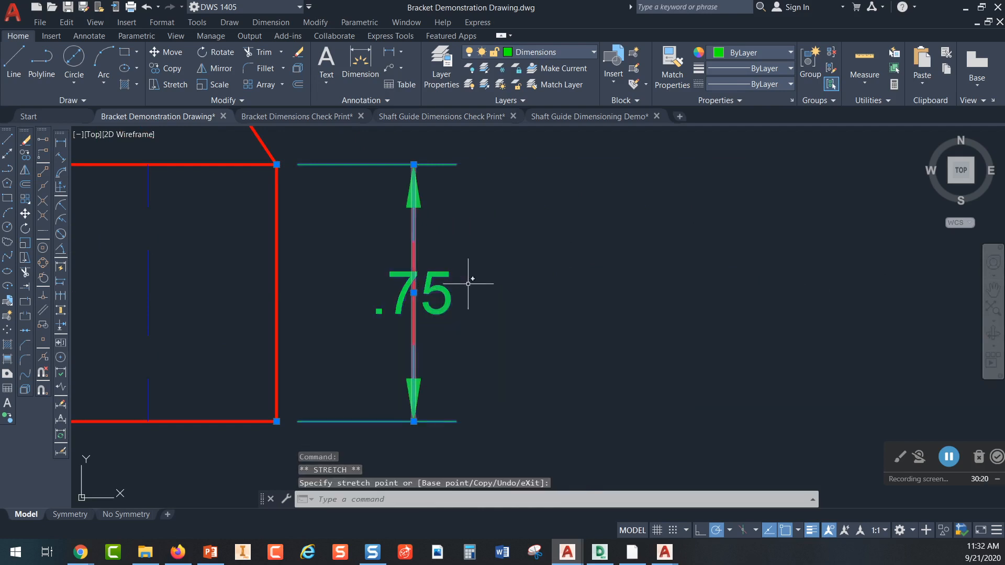
key(Escape)
scroll(426, 254, up, 4)
scroll(413, 230, down, 4)
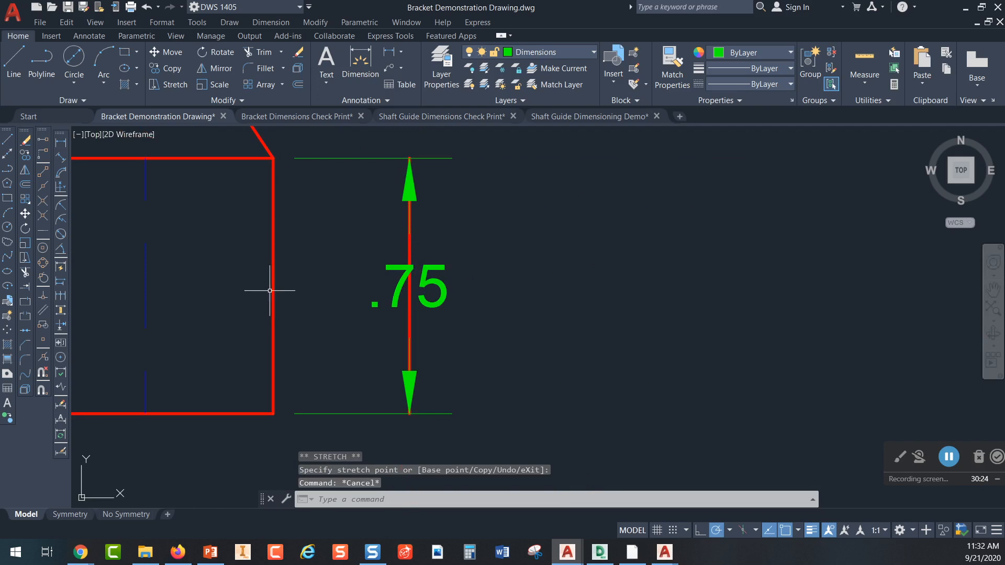
Delete the offset guide line and the base thickness dimension beside the front view
click(410, 285)
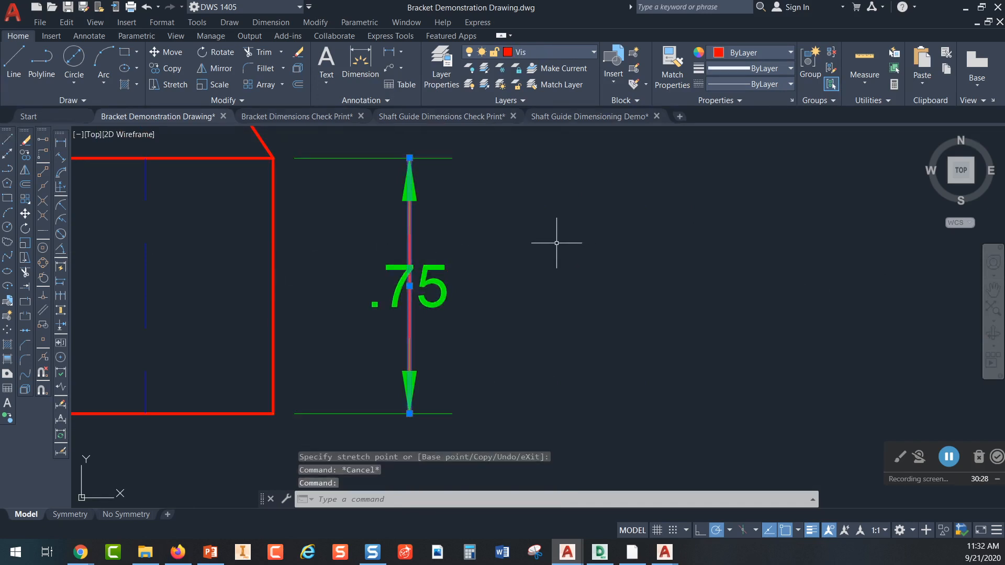
key(Delete)
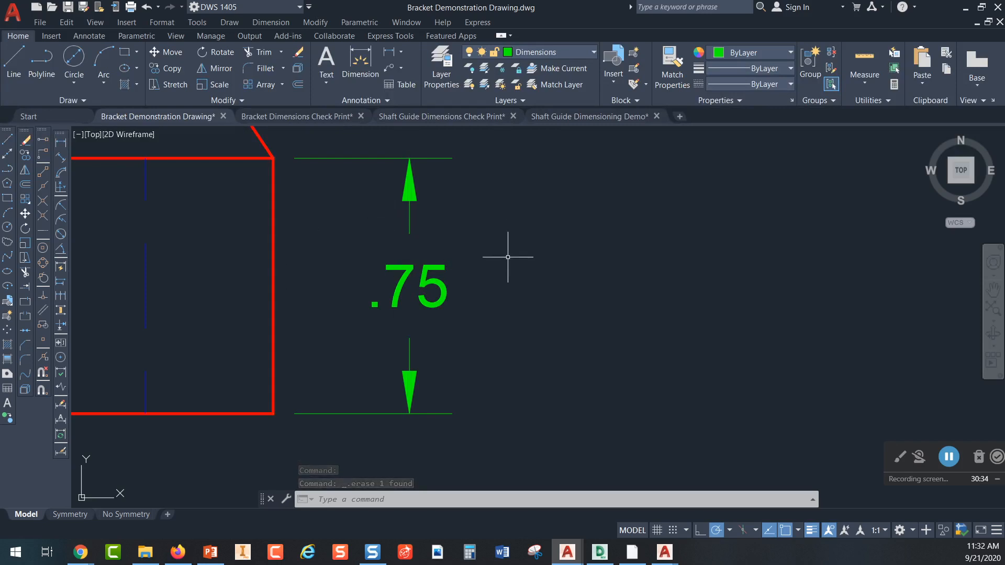
scroll(481, 275, down, 4)
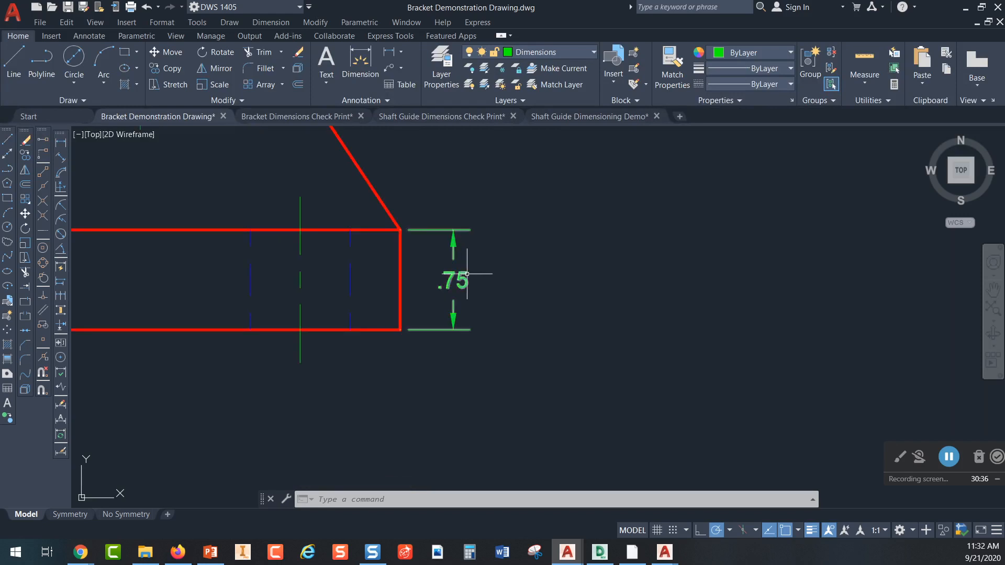
scroll(483, 273, up, 2)
mouse_move(482, 274)
middle_down()
mouse_move(517, 271)
mouse_move(541, 291)
middle_up()
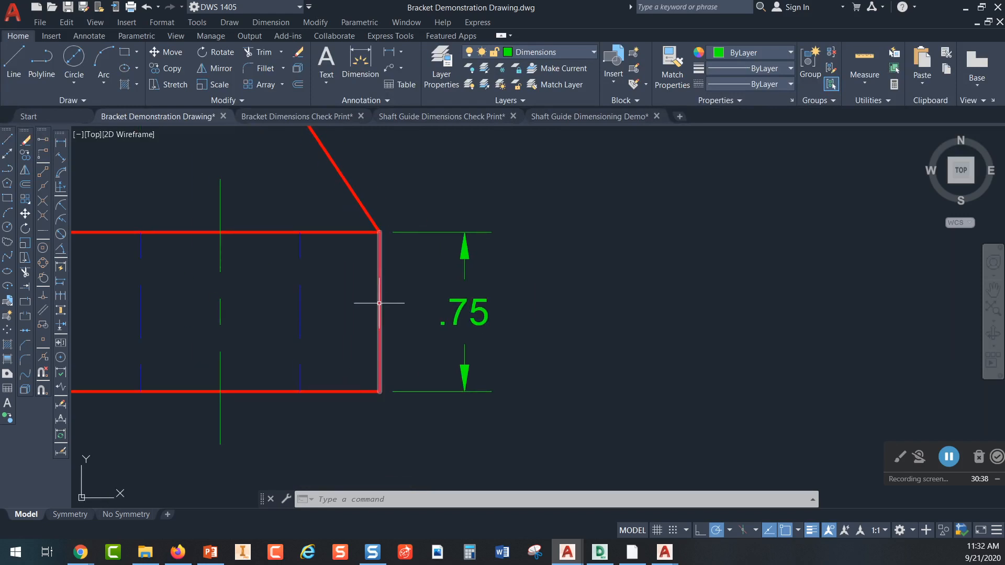
click(469, 302)
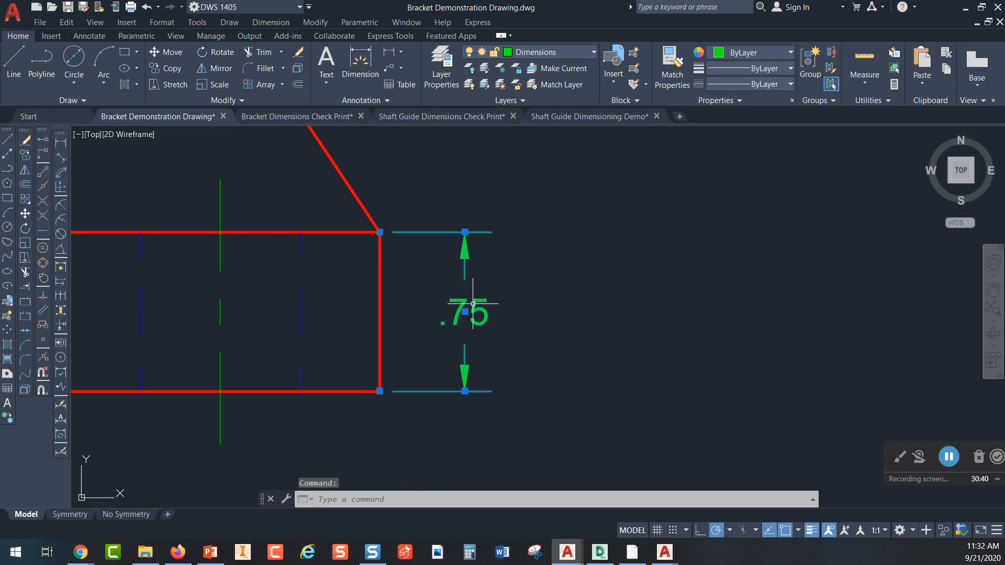
key(Delete)
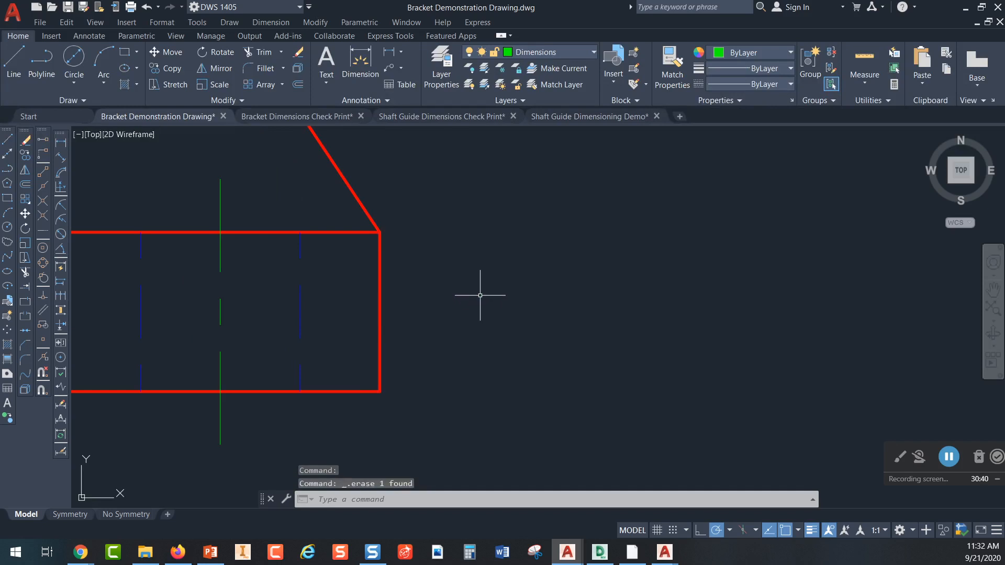
Dimension the thickness of the front view's base again with a vertical linear dimension placed outside its right edge
click(60, 144)
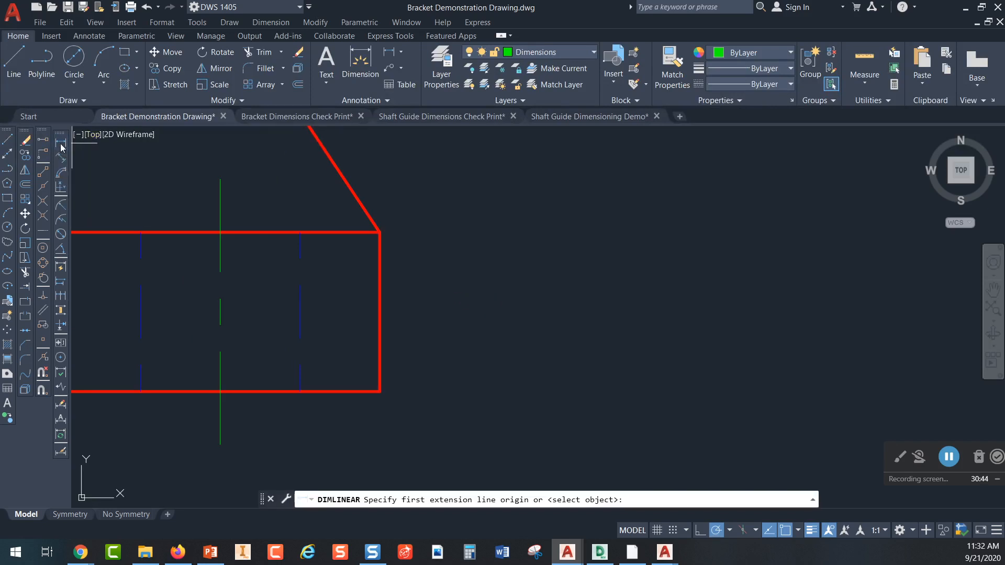
click(380, 391)
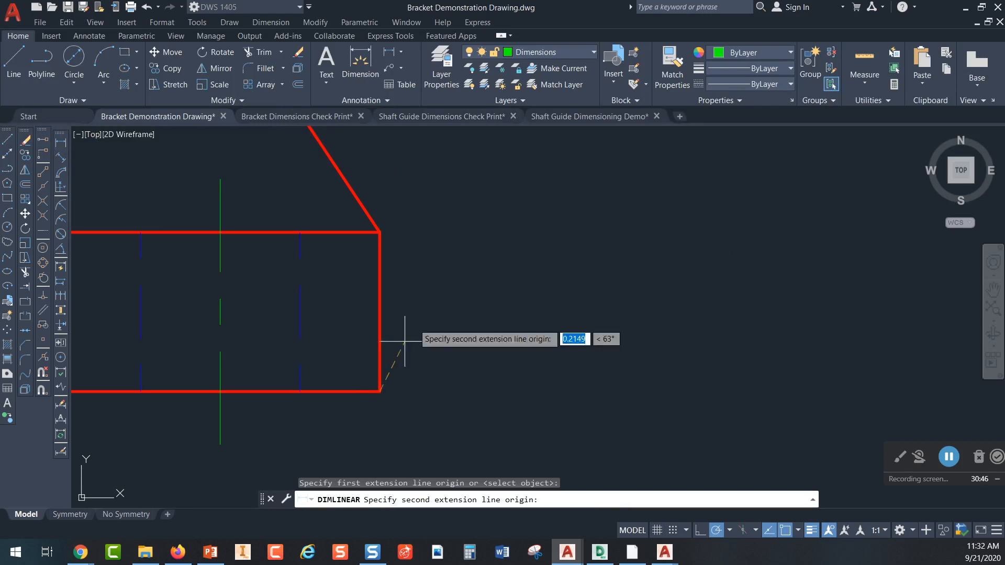
click(380, 231)
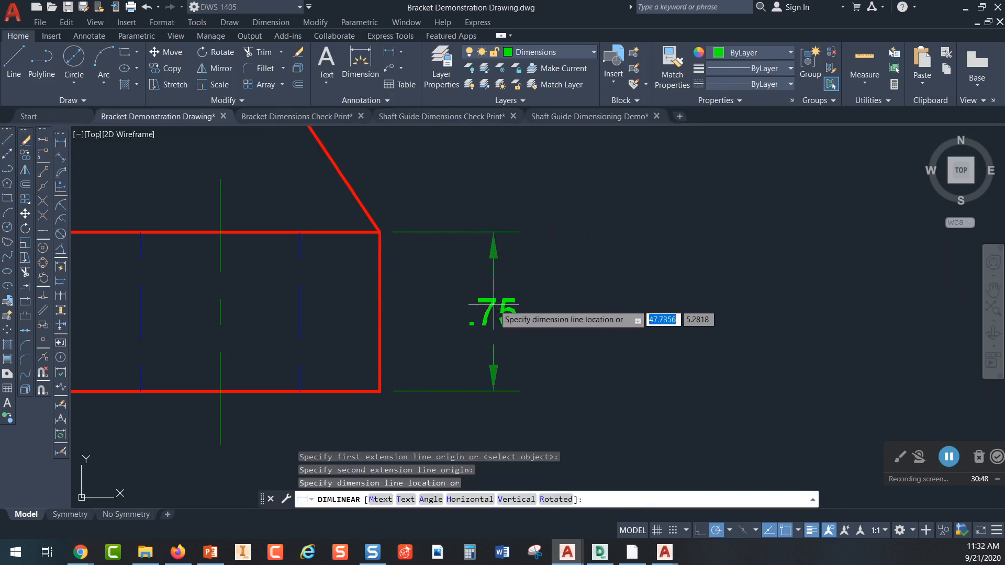
click(520, 303)
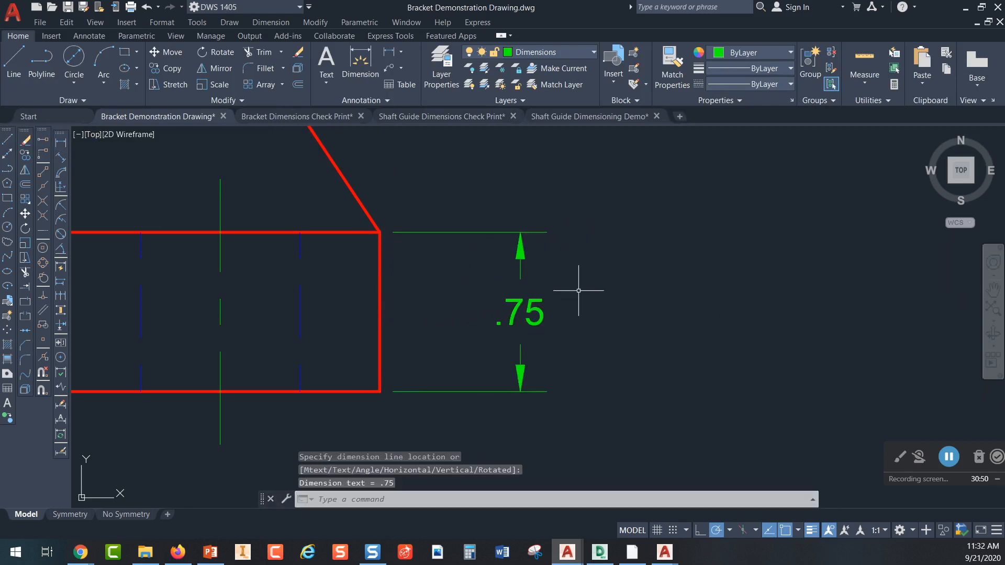
Move the thickness dimension line onto the base's right edge, and stretch it horizontally outward from there by .4
click(530, 309)
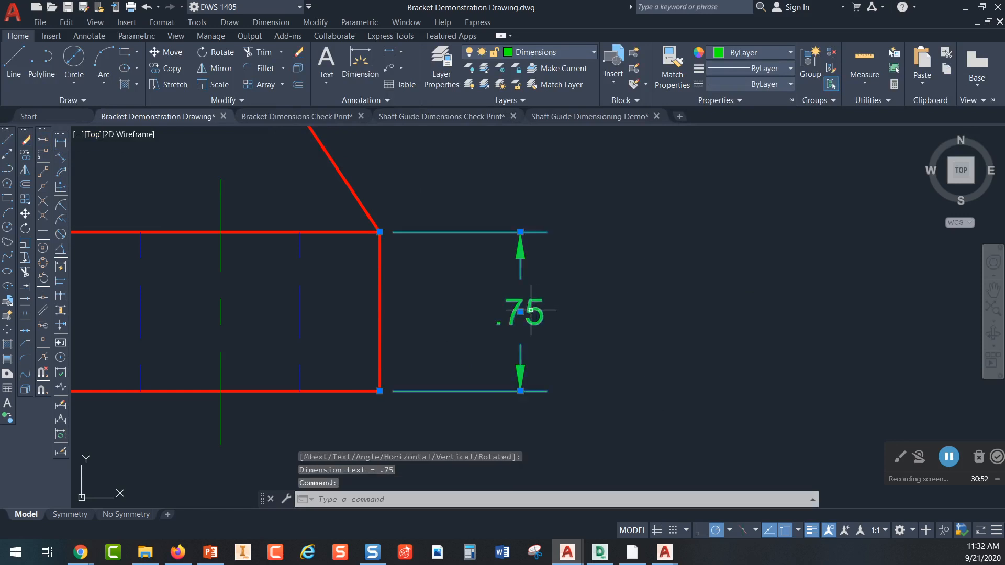
click(520, 311)
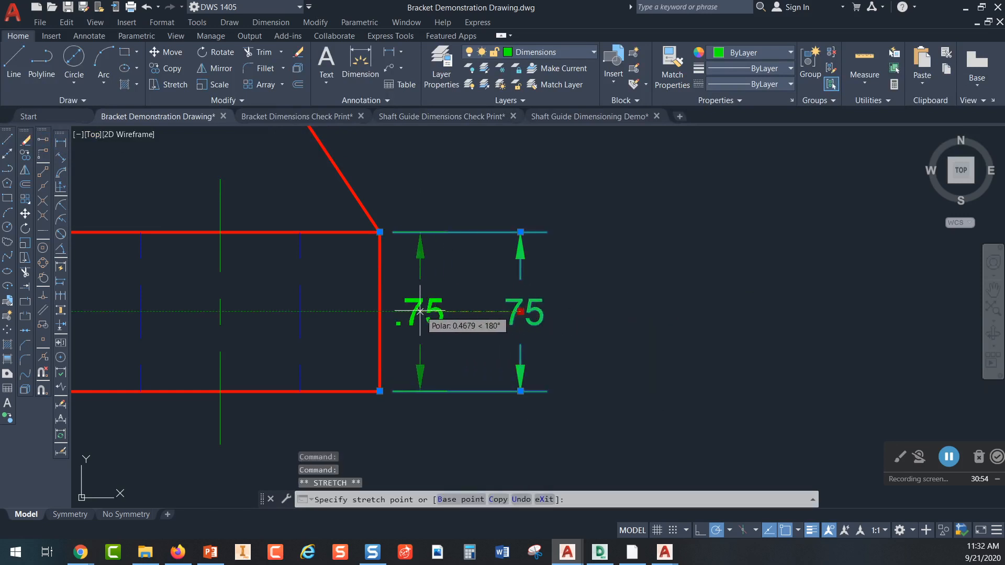
click(380, 312)
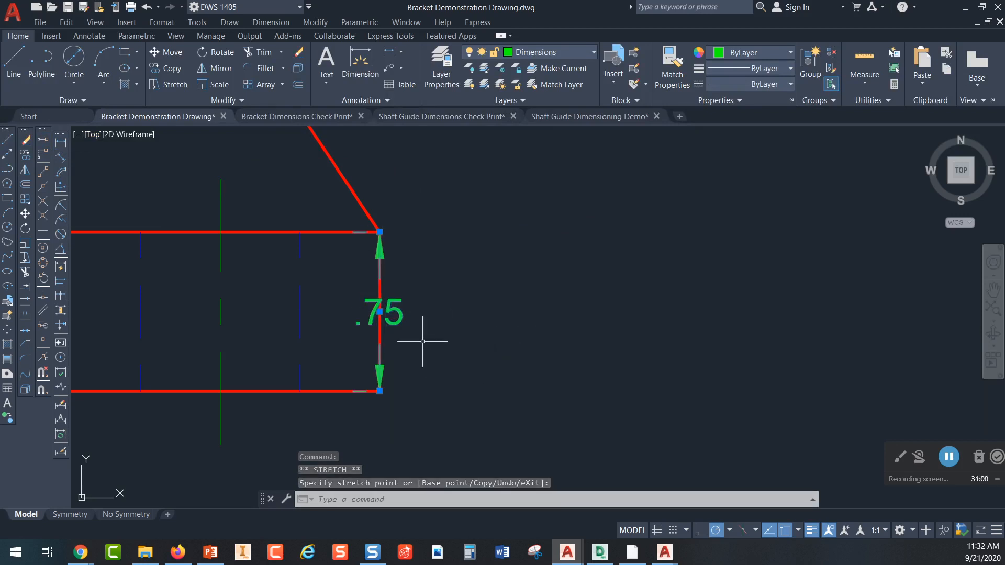
click(380, 311)
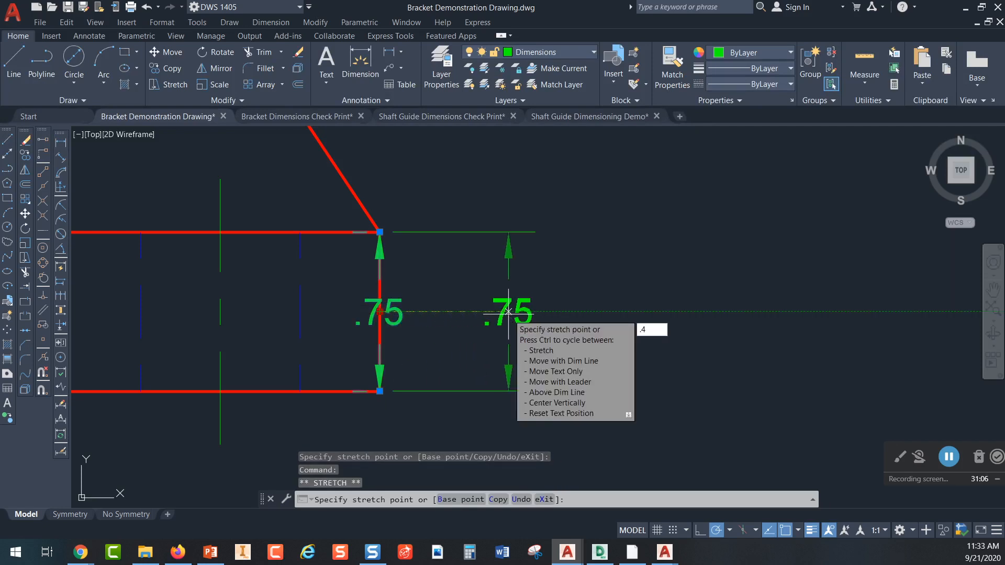
key(Return)
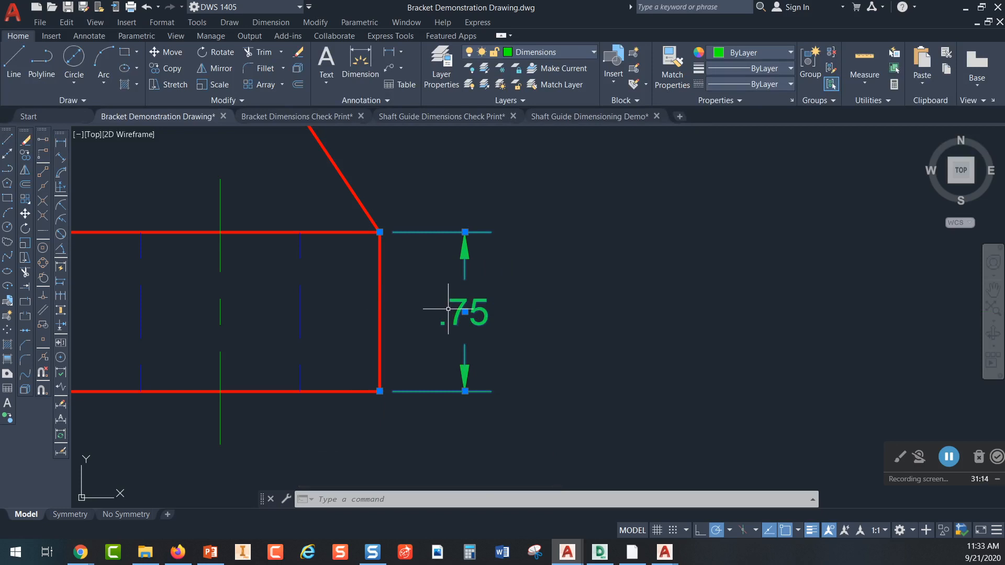
key(Escape)
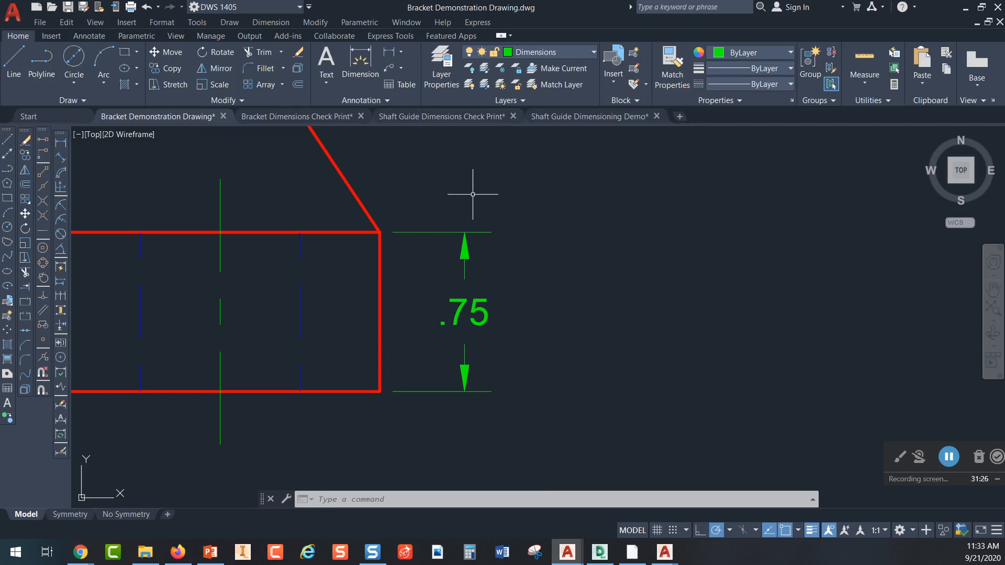
scroll(465, 199, down, 2)
mouse_move(464, 197)
middle_down()
mouse_move(383, 392)
mouse_move(428, 331)
middle_up()
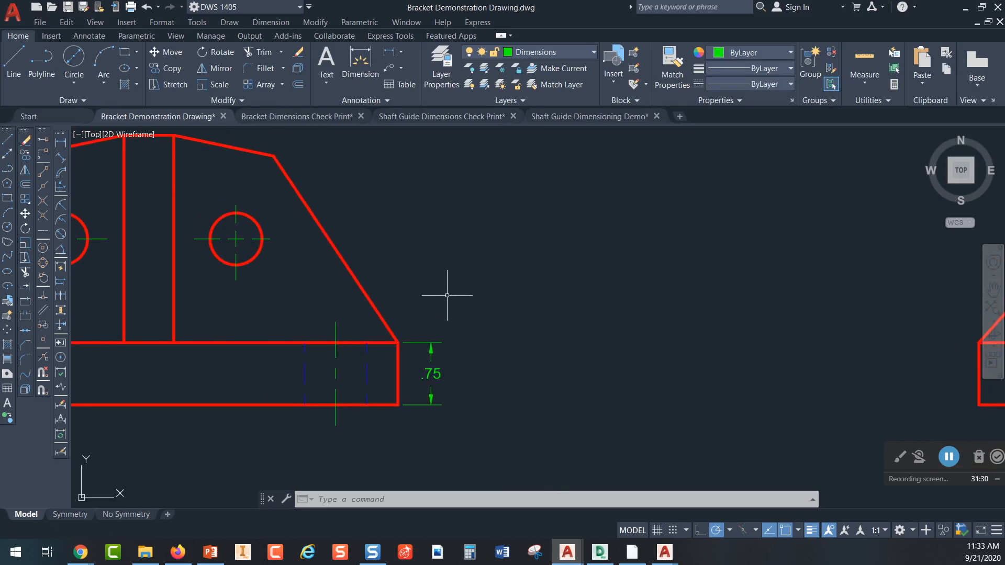
click(270, 342)
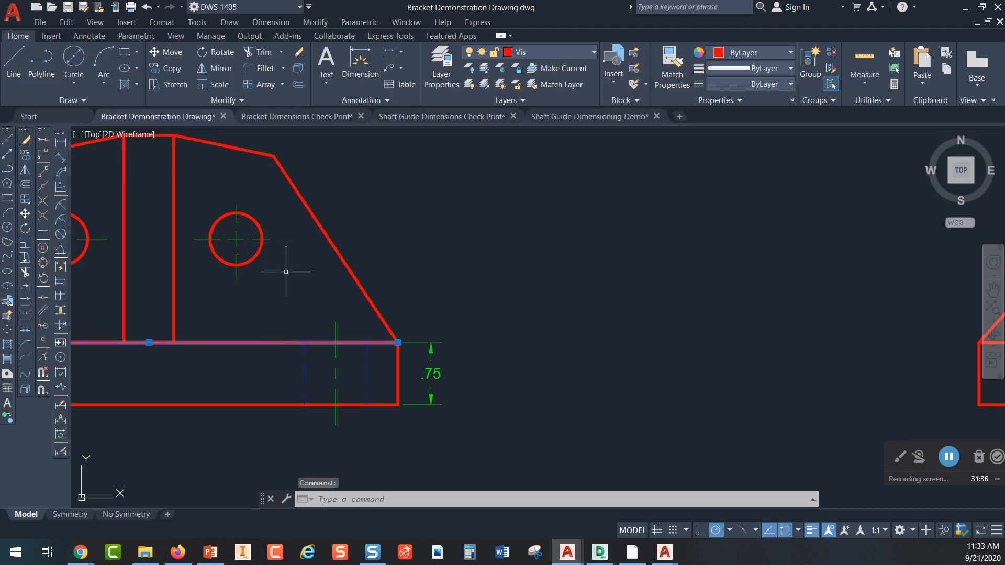
key(Escape)
key(Escape)
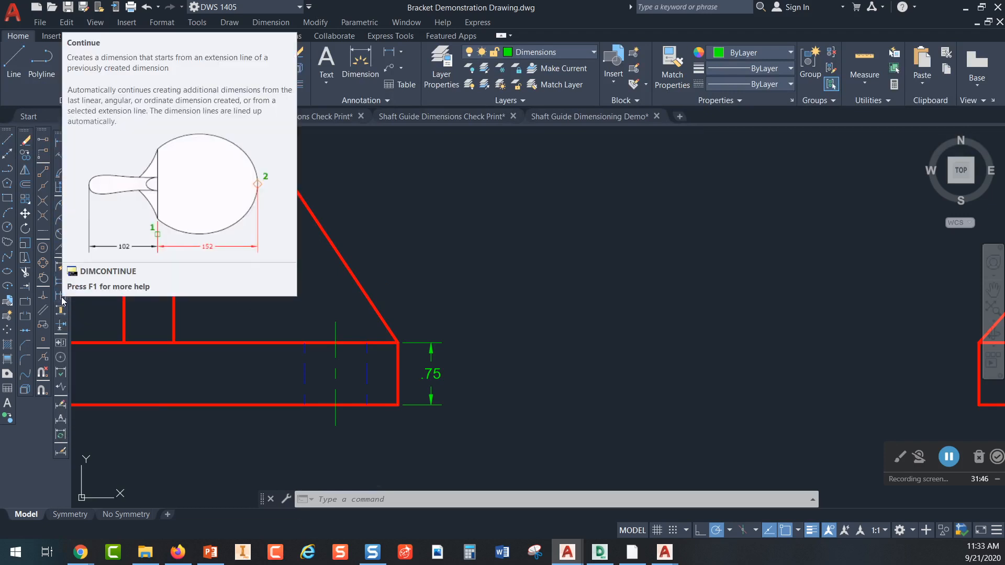
Continue the base thickness dimension upward to the right quadrant of the front view's right hole, then end the command
click(63, 297)
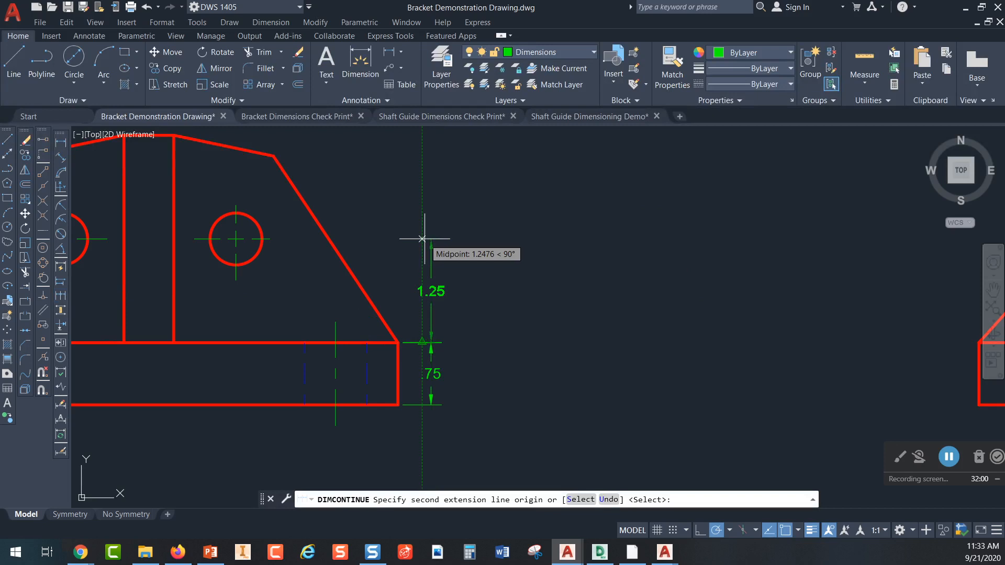
scroll(286, 246, up, 4)
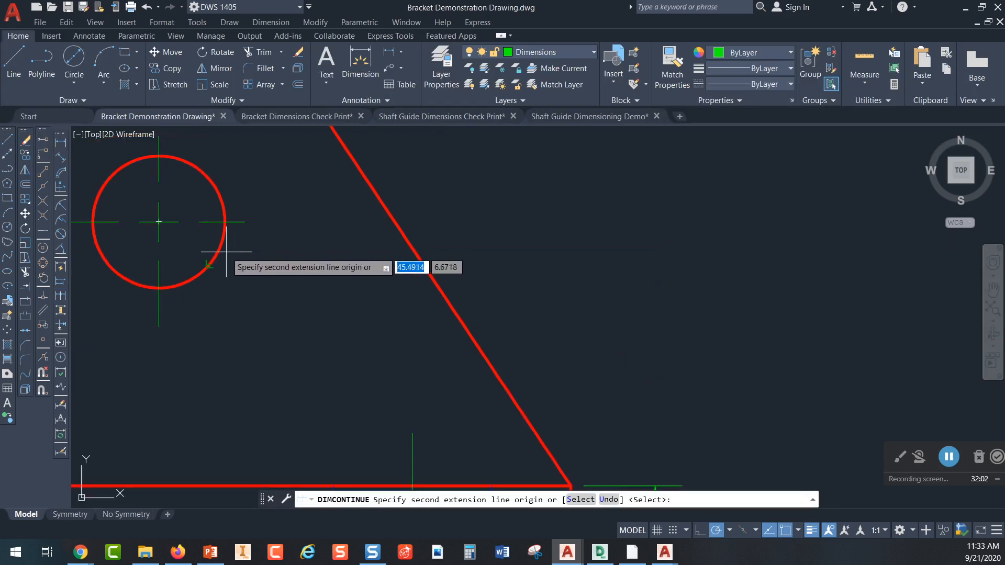
click(225, 222)
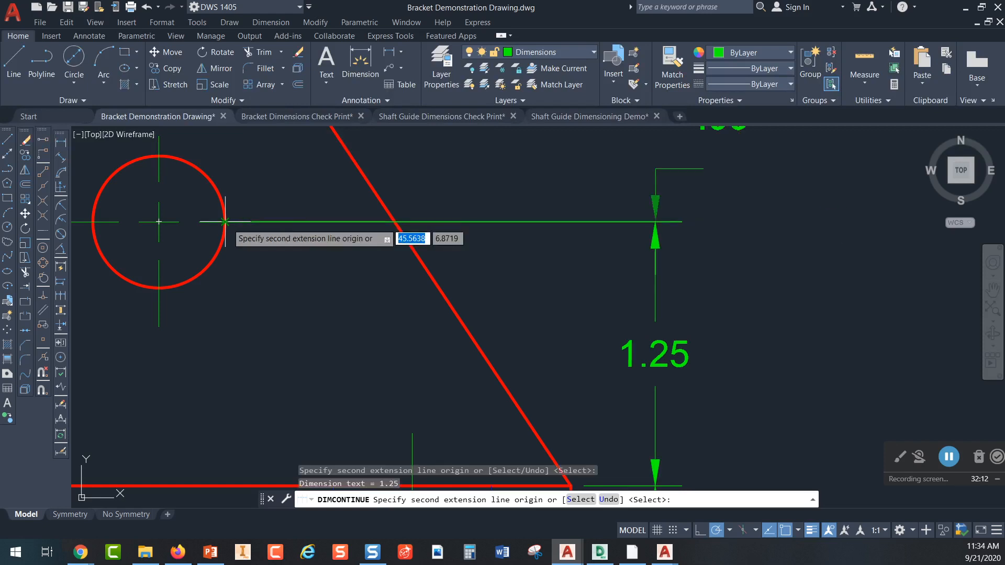
scroll(688, 197, down, 2)
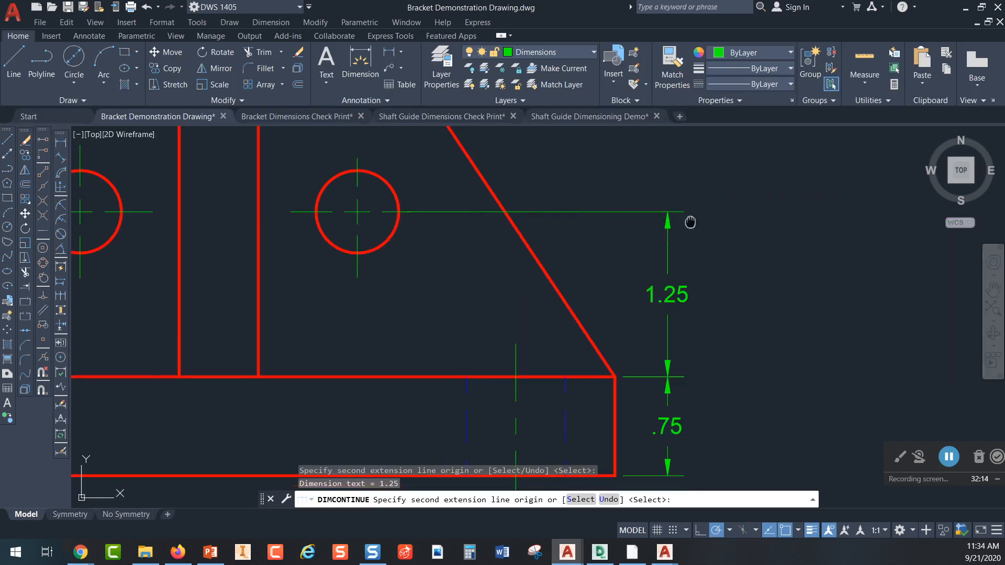
middle_drag(689, 220, 613, 320)
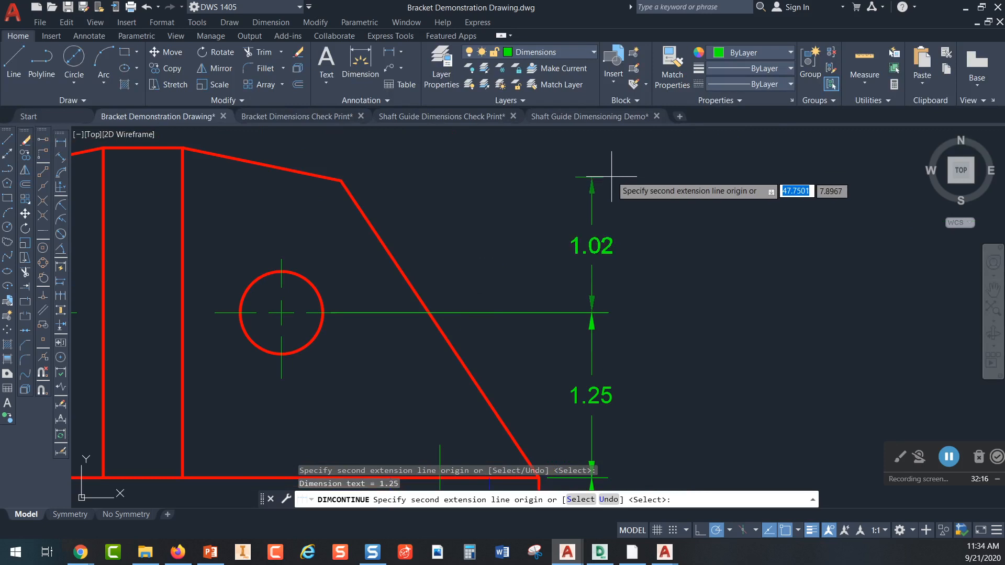
key(Escape)
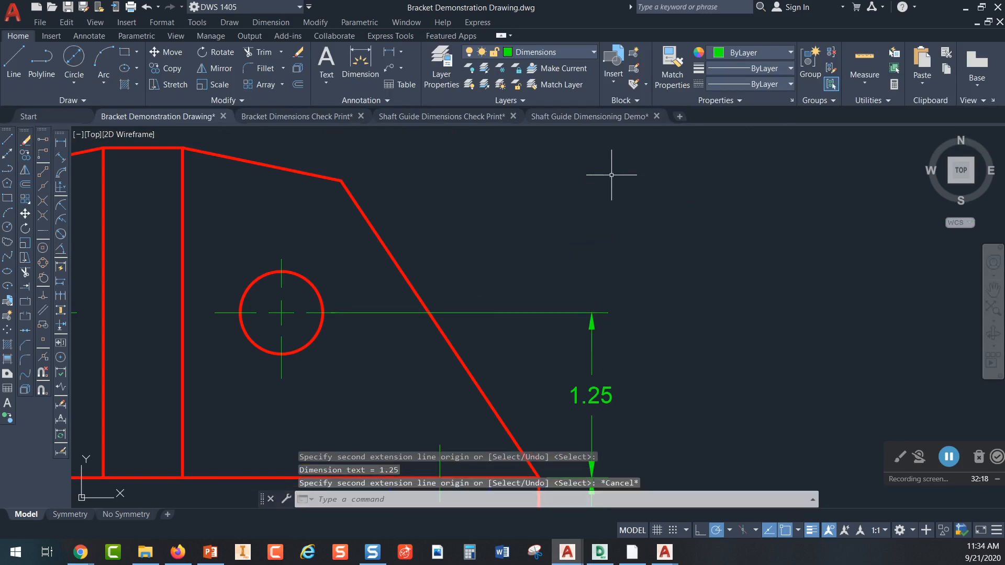
Stretch the hole height dimension's upper extension line origin from the right hole's edge to its center
scroll(383, 352, up, 2)
mouse_move(366, 347)
middle_down()
mouse_move(433, 312)
mouse_move(460, 274)
middle_up()
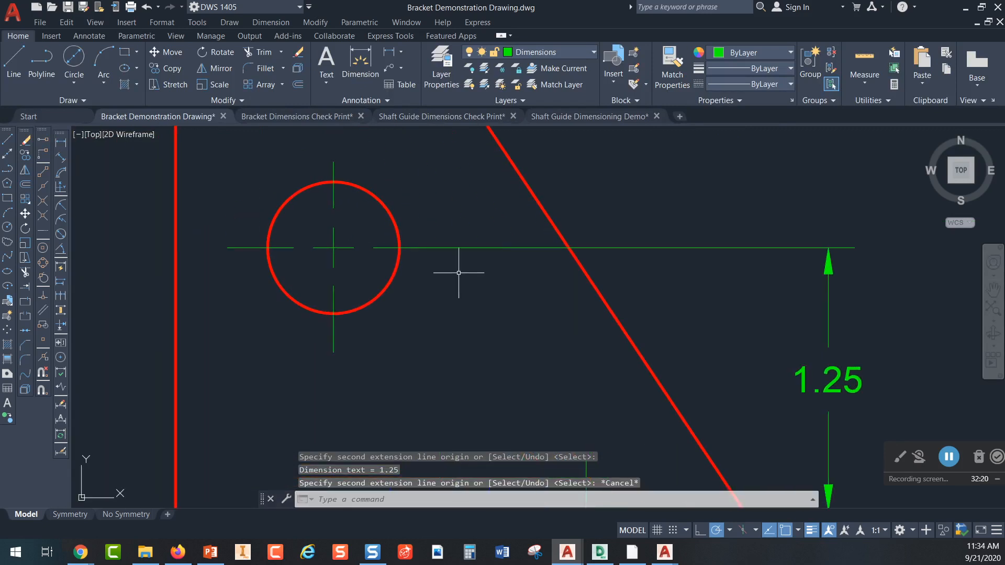
click(491, 248)
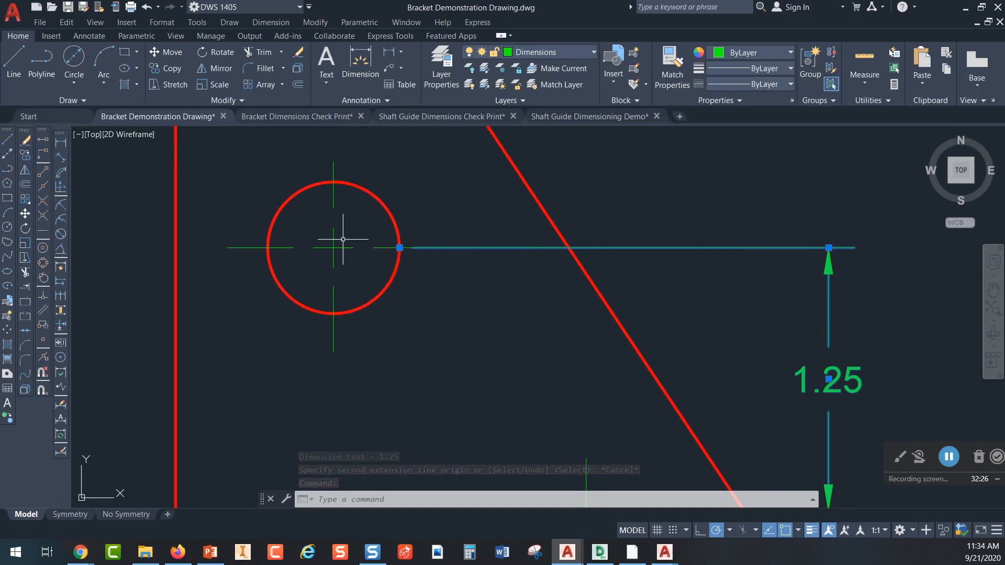
click(399, 247)
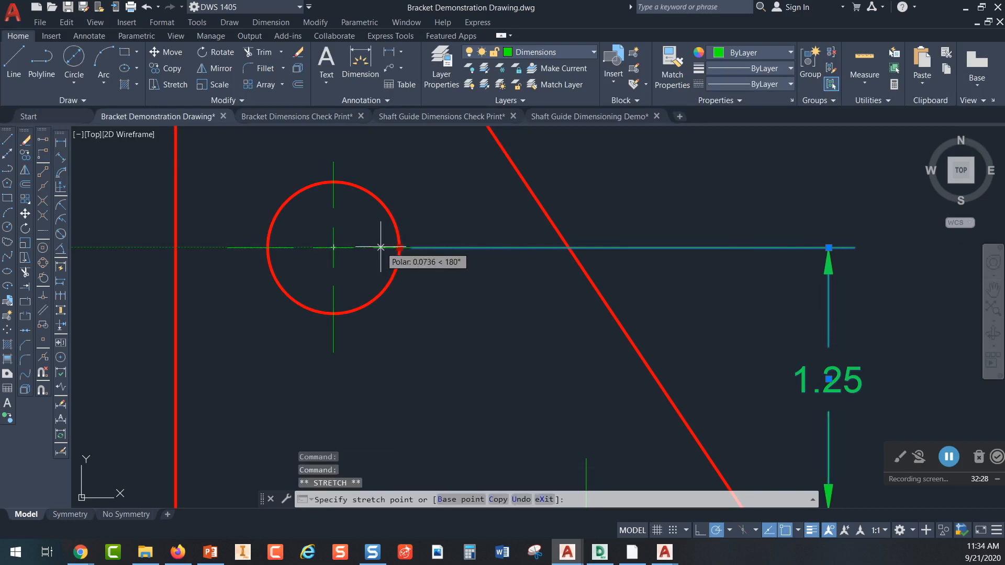
click(333, 247)
key(Escape)
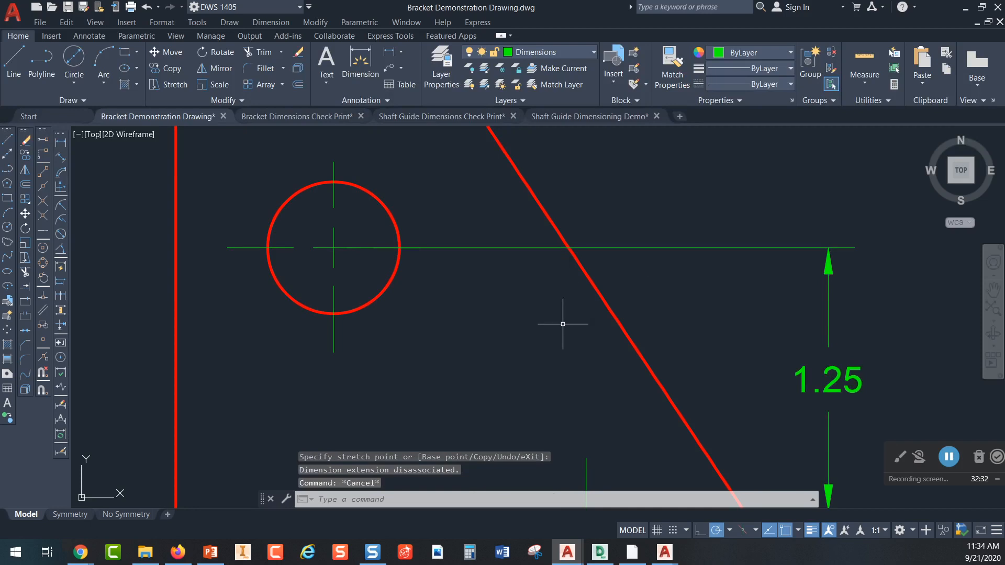
Stretch the hole height dimension's extension line origin back to the right hole's right quadrant
click(455, 247)
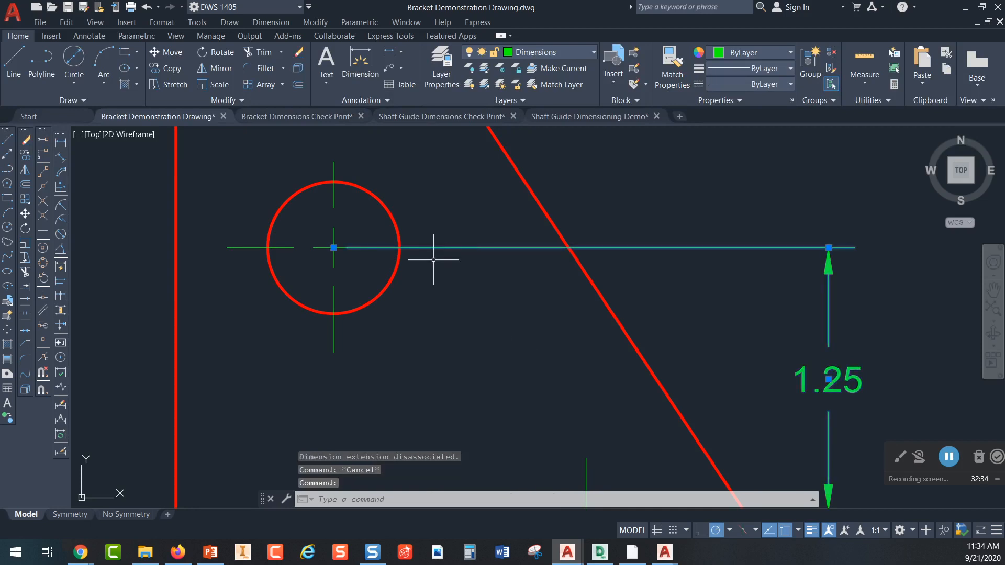
key(Escape)
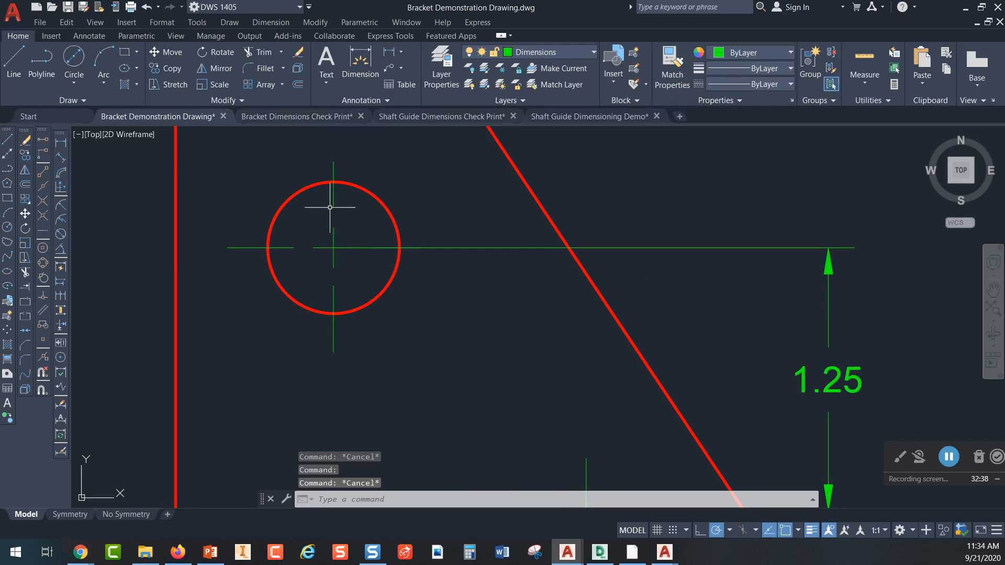
click(441, 247)
click(334, 247)
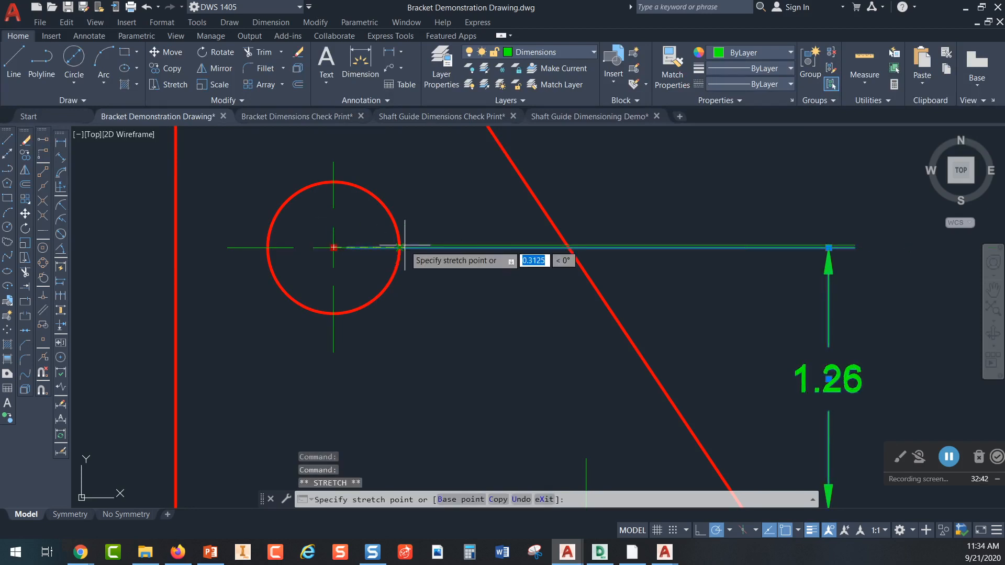
key(Escape)
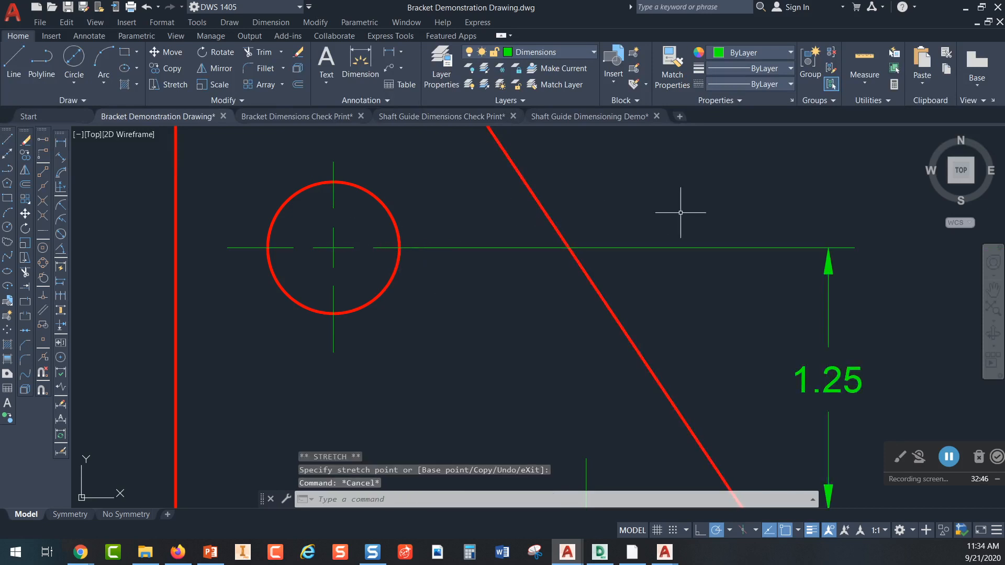
Move the hole height dimension's extension line origin onto the right hole's center once more
click(428, 249)
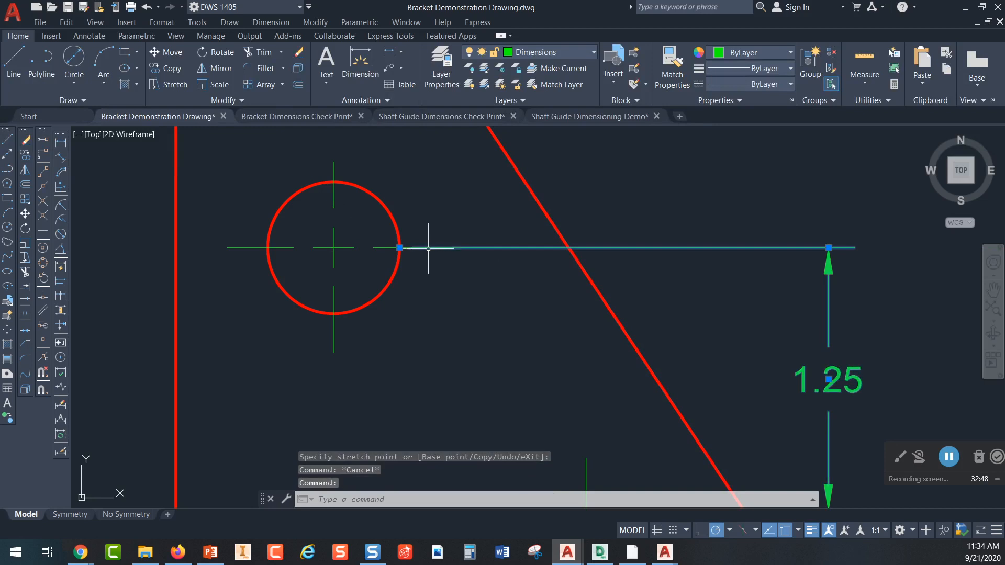
click(400, 247)
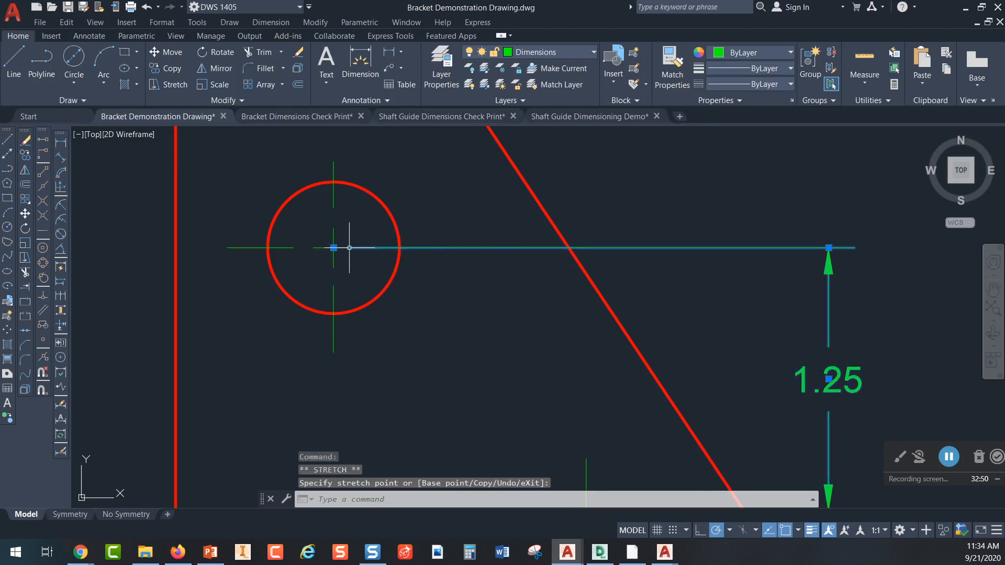
key(Escape)
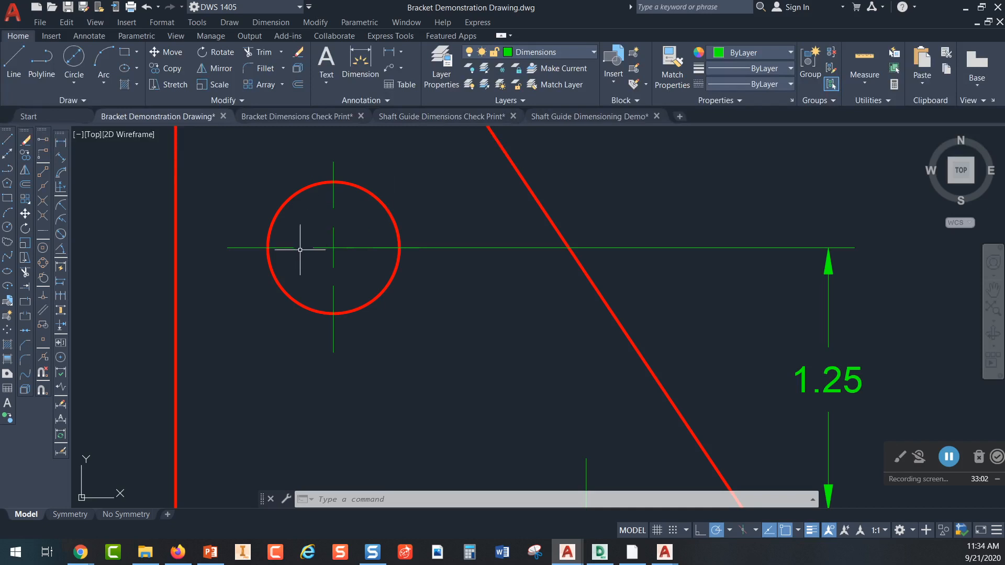
Return the hole height dimension's extension line origin from the center to the right hole's right quadrant
click(446, 247)
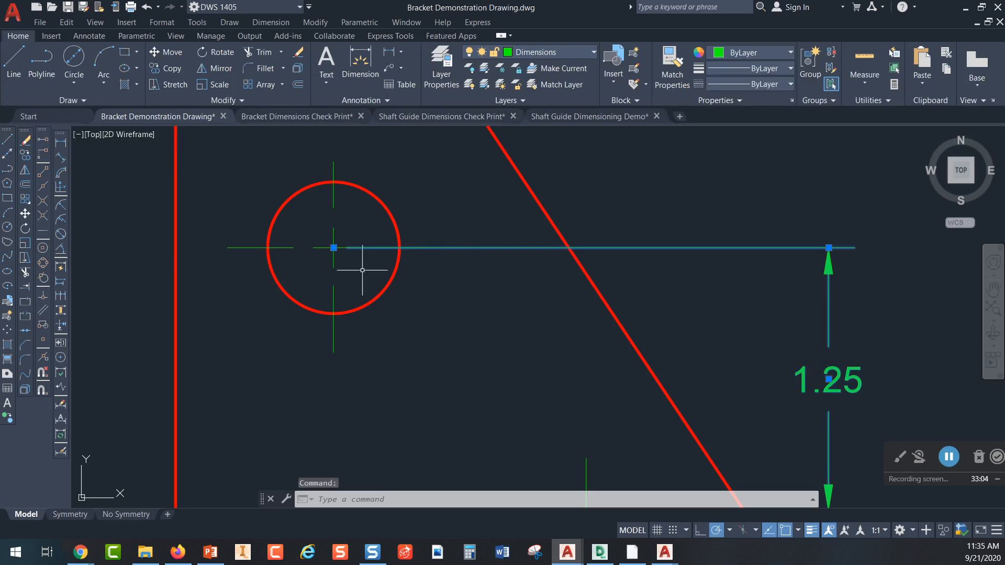
click(334, 248)
key(Escape)
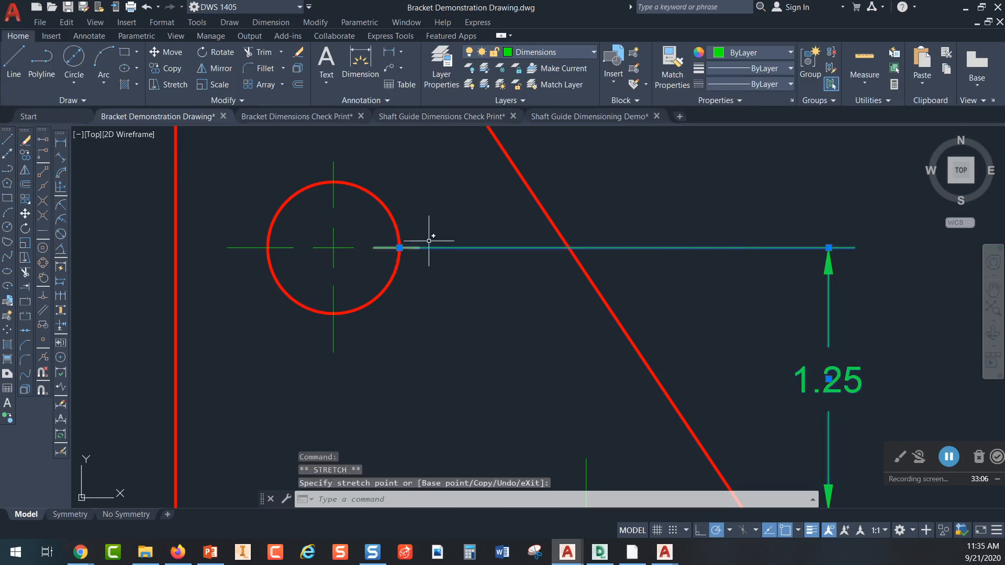
Add a horizontal linear dimension from the base's left end to the top quadrant of the left hole, placed above the front view
scroll(444, 227, down, 2)
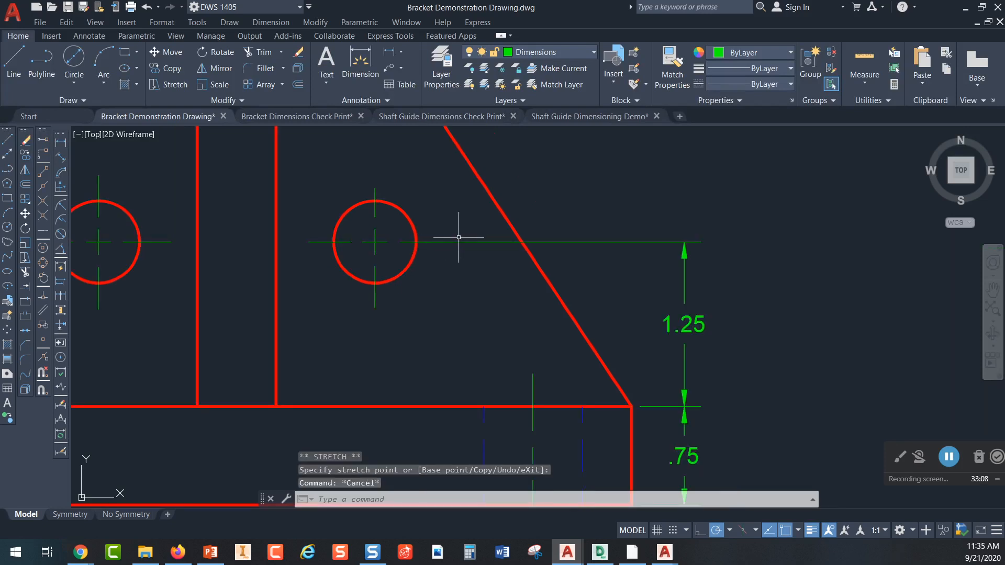
scroll(448, 235, down, 1)
middle_drag(448, 235, 468, 313)
scroll(461, 308, up, 2)
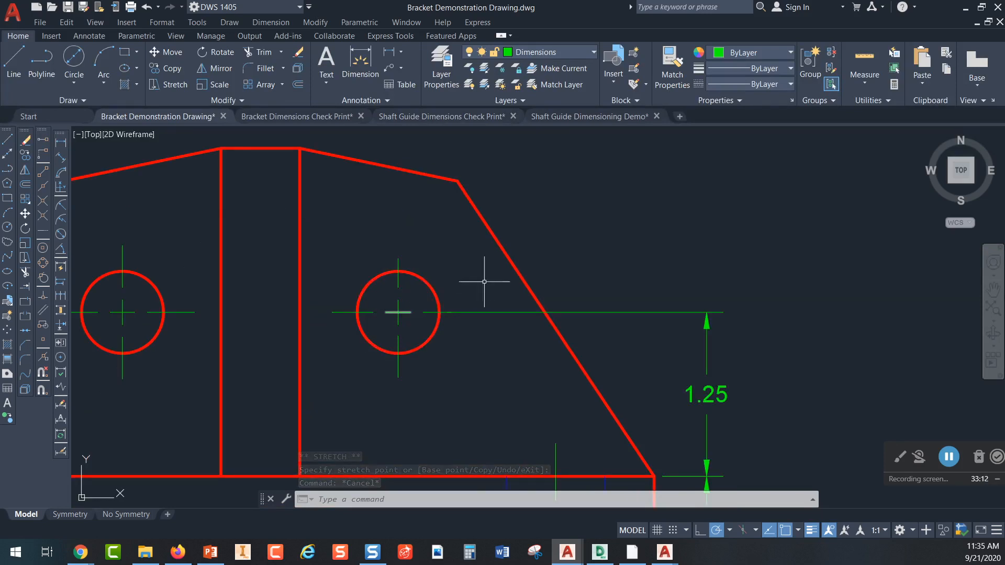
scroll(479, 267, down, 2)
mouse_move(496, 329)
middle_down()
mouse_move(433, 186)
mouse_move(532, 296)
mouse_move(621, 289)
middle_up()
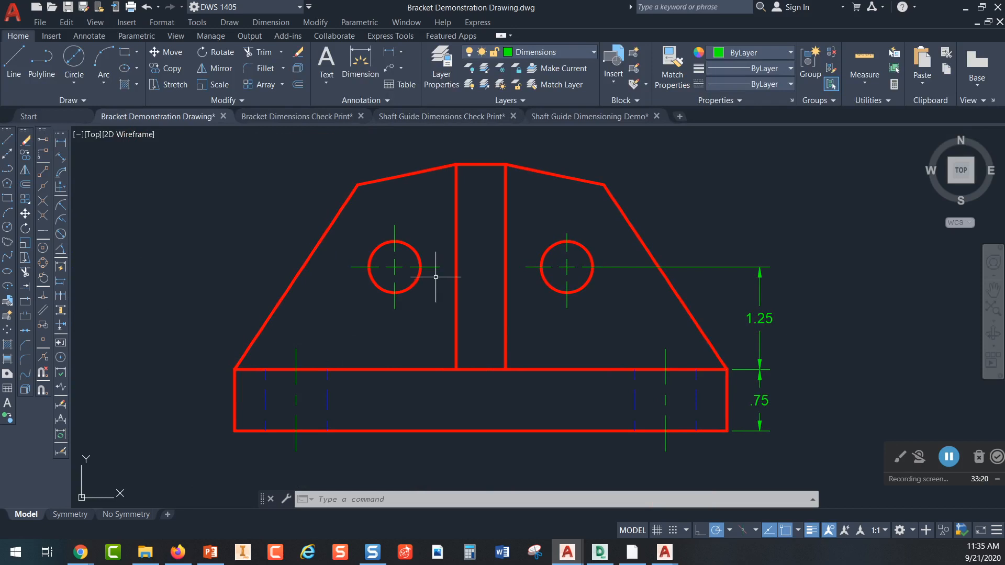
middle_drag(431, 273, 431, 323)
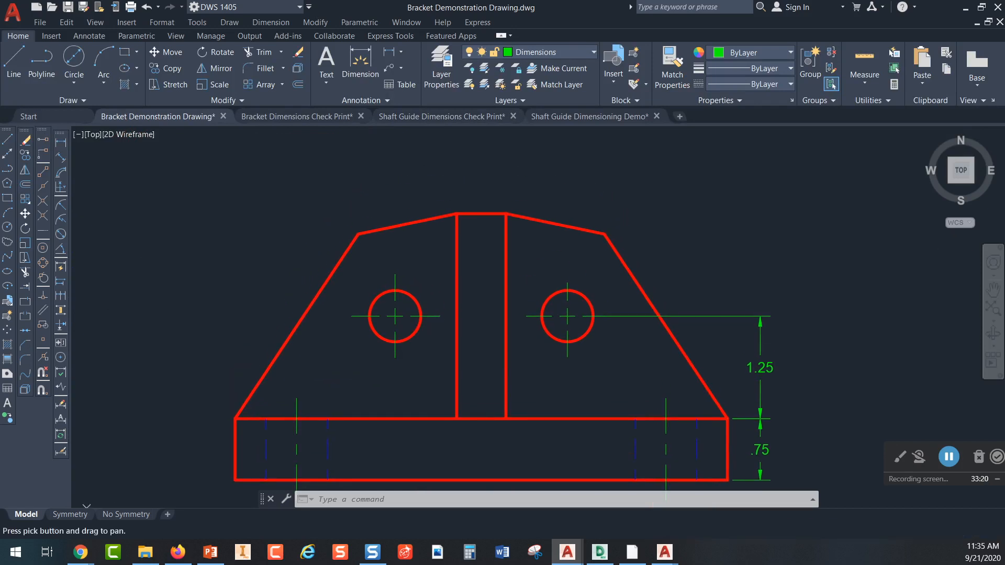
click(62, 145)
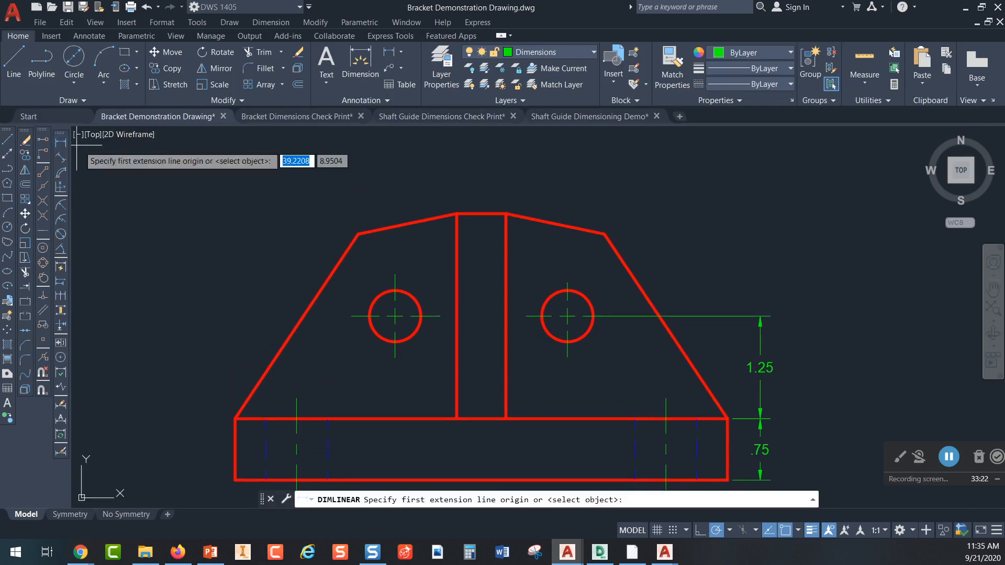
click(235, 419)
click(395, 316)
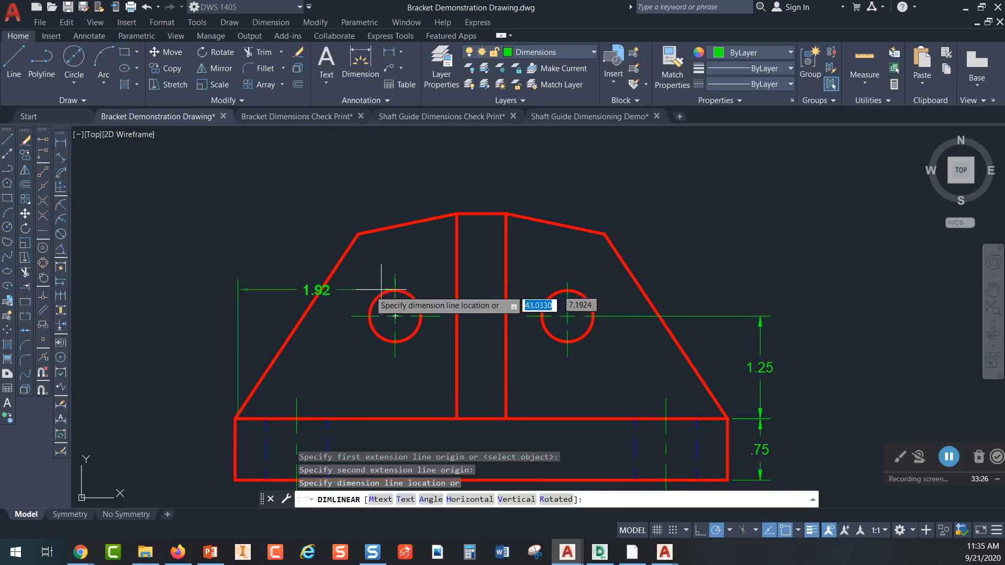
click(339, 171)
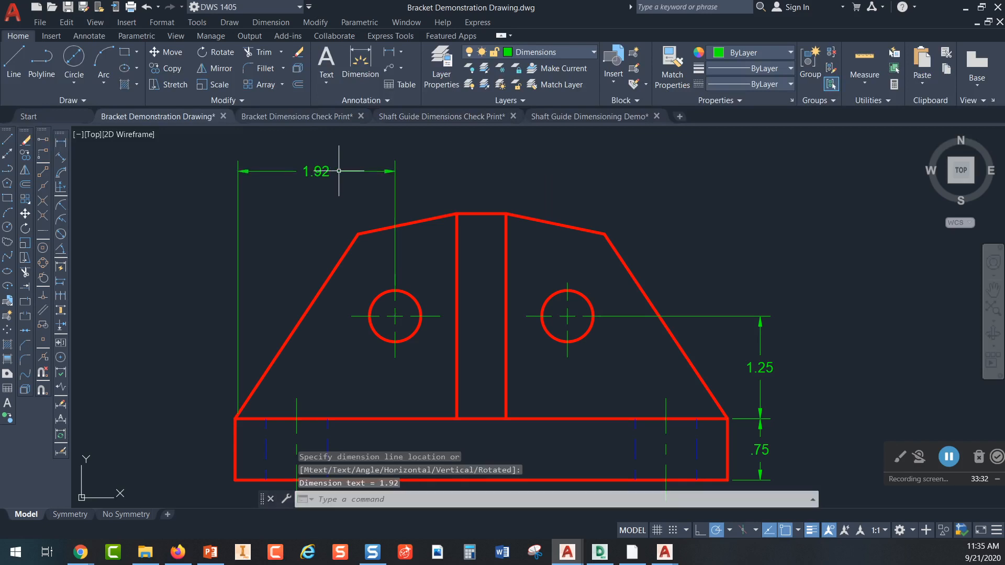
Stretch the horizontal hole location dimension's left extension line origin onto the upper-left corner of the base
scroll(262, 386, up, 5)
middle_drag(262, 386, 269, 377)
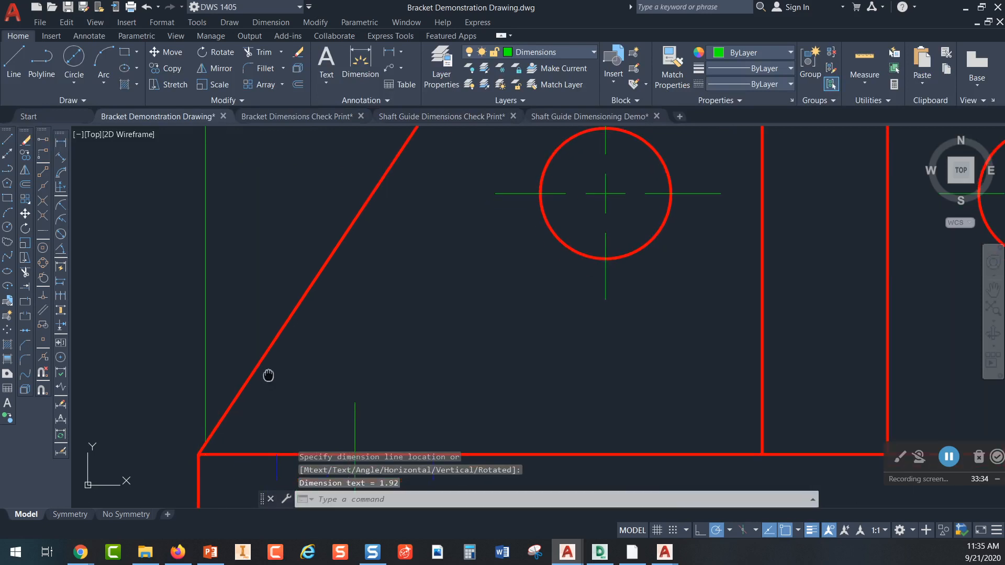
scroll(269, 377, down, 6)
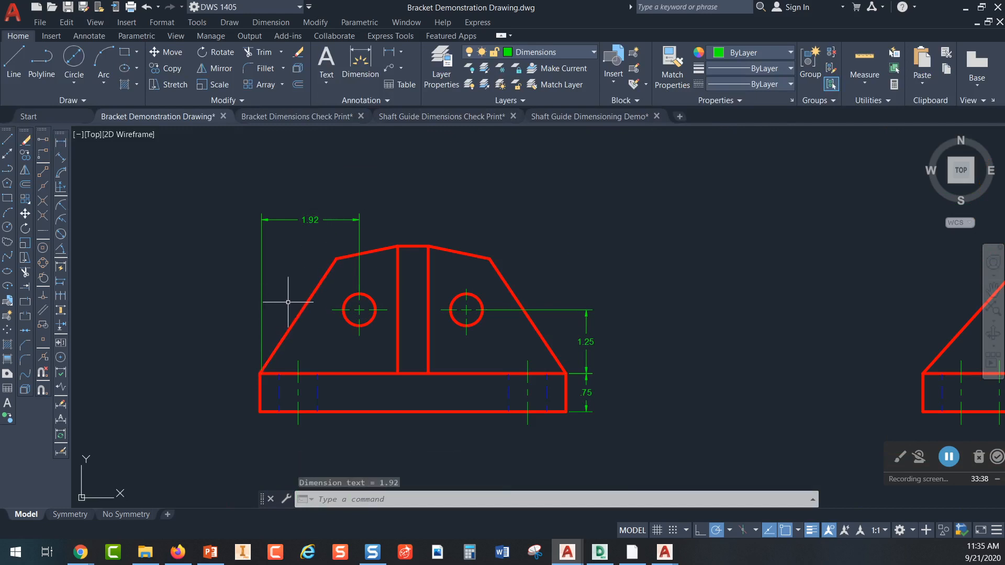
key(Escape)
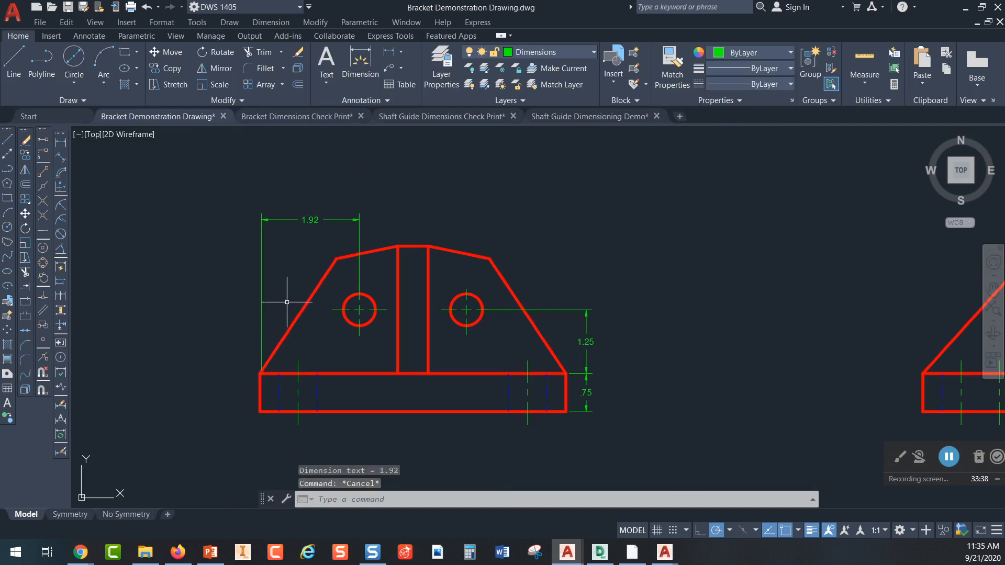
click(262, 293)
scroll(278, 385, up, 5)
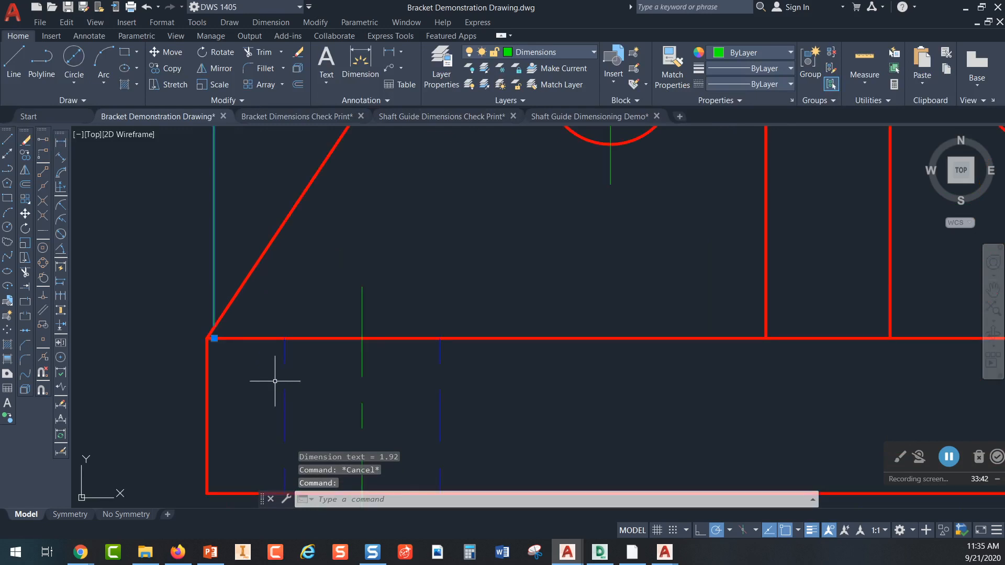
click(213, 337)
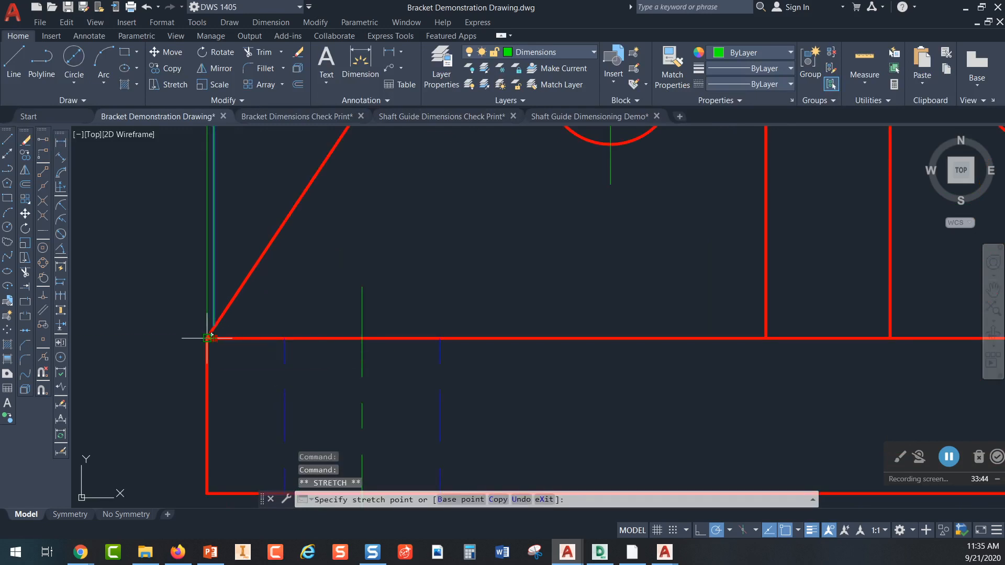
click(208, 337)
scroll(359, 272, down, 2)
middle_drag(386, 265, 355, 444)
middle_drag(375, 246, 358, 347)
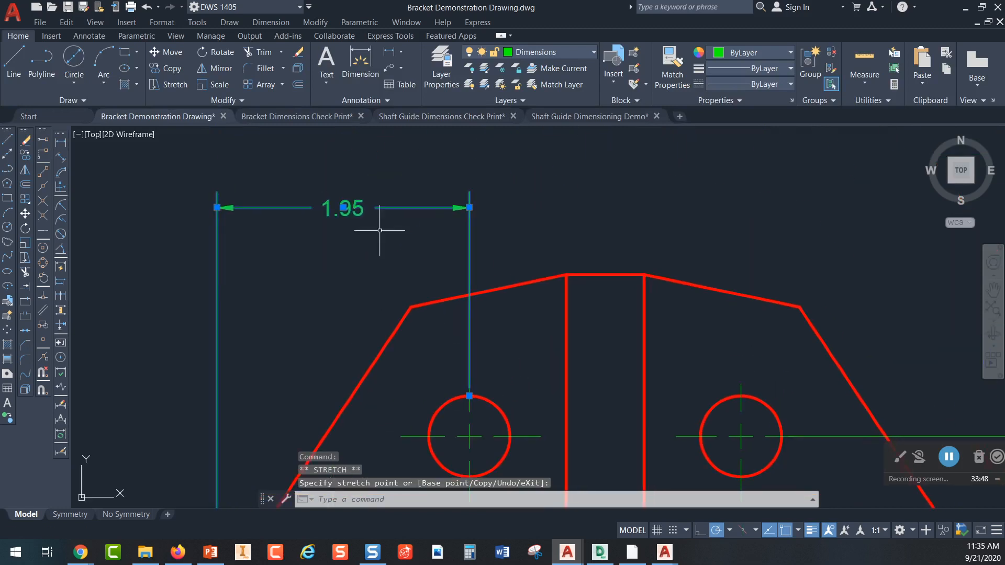
key(Escape)
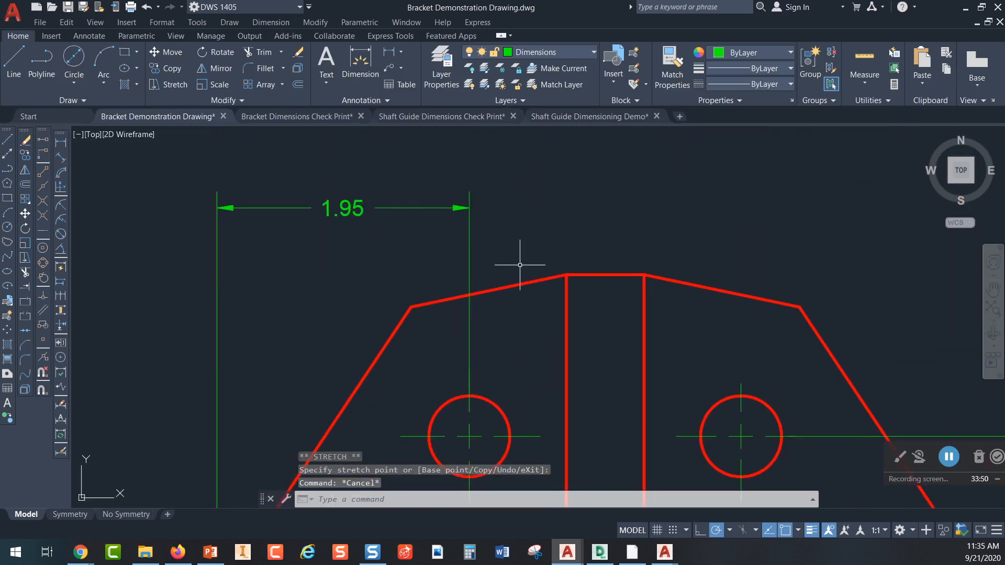
Add the prefix 2X to the 1.25 hole height dimension beside the front view and finish the text edit
scroll(521, 265, down, 3)
middle_drag(591, 282, 519, 244)
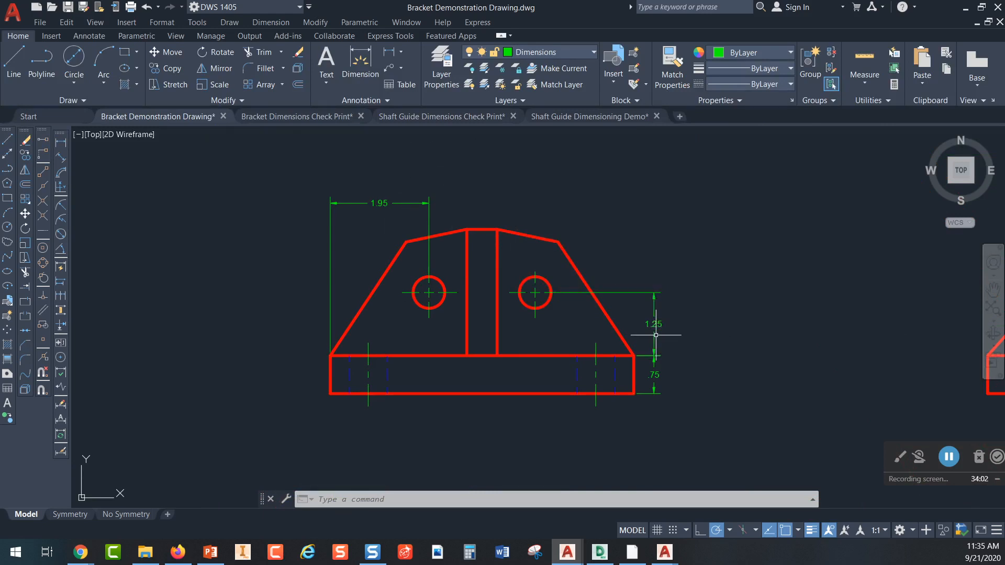
scroll(655, 303, up, 5)
middle_drag(673, 332, 482, 225)
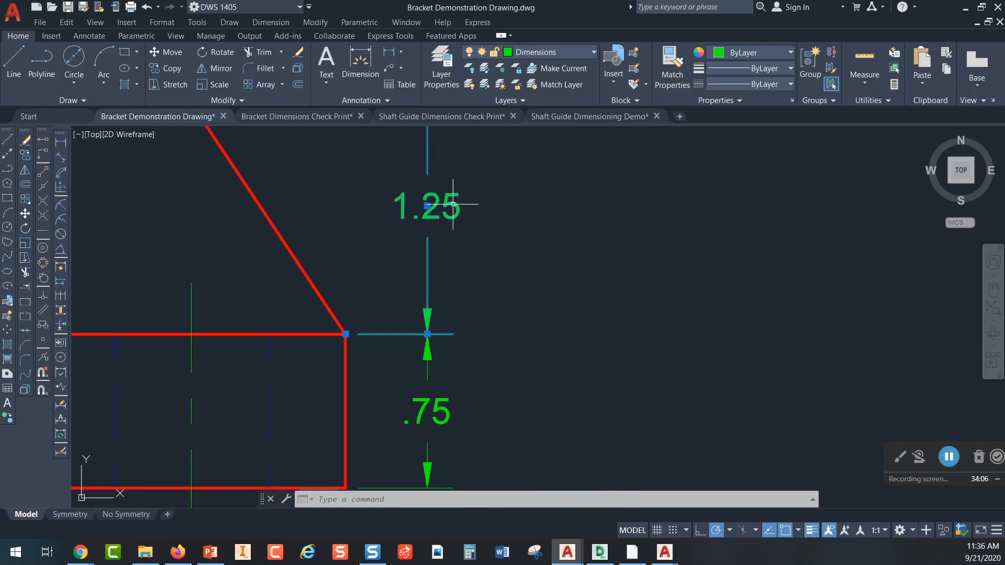
double_click(454, 205)
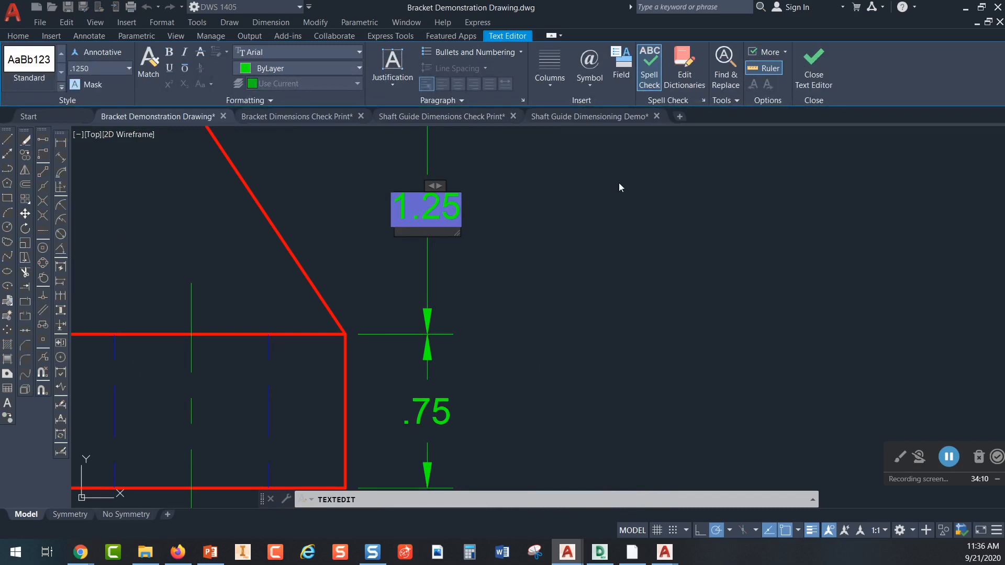
text(2X)
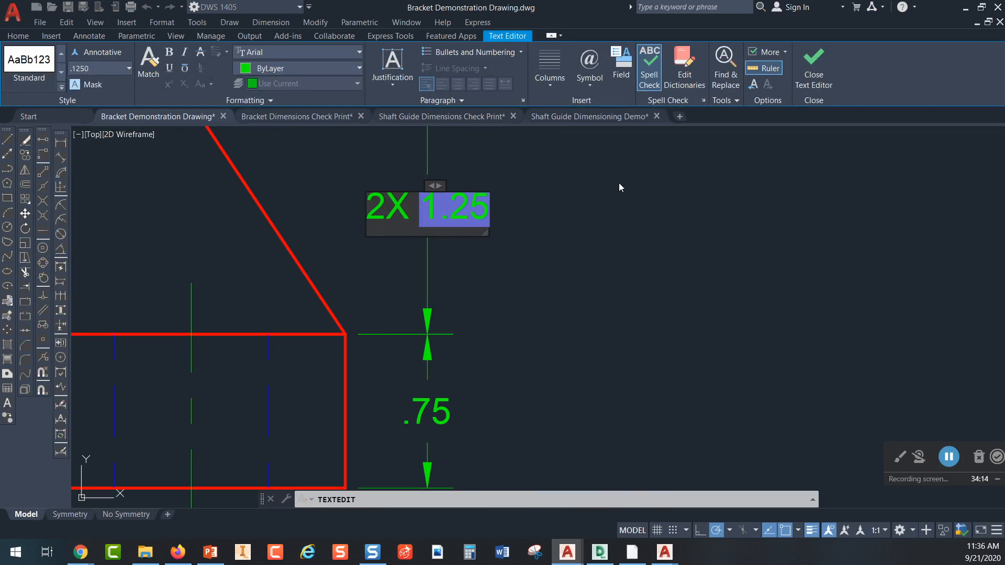
click(813, 81)
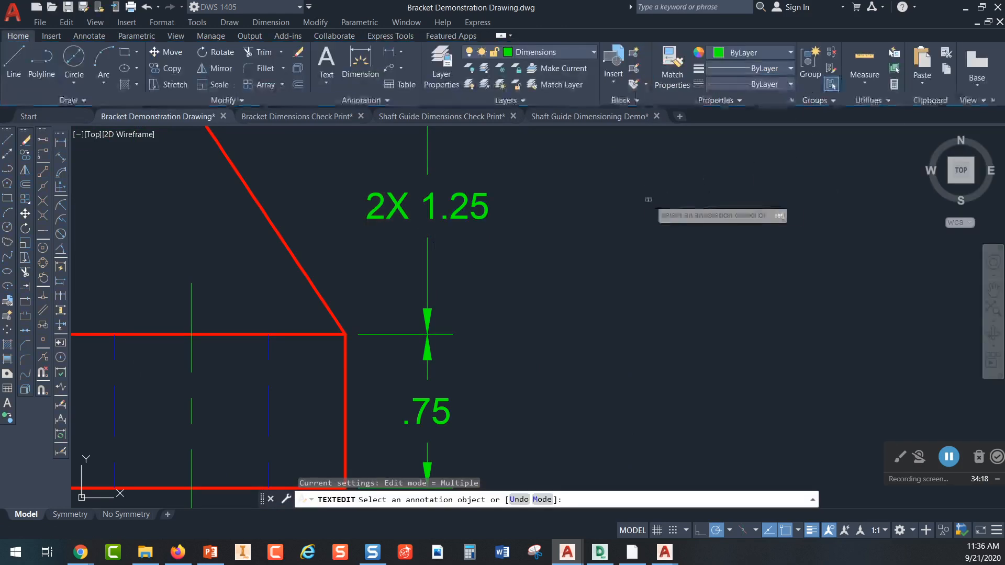
key(Escape)
Check the linear precision options in the primary units of the ASME SMALL RADII dimension style, reselecting 0.00
middle_drag(539, 221, 657, 288)
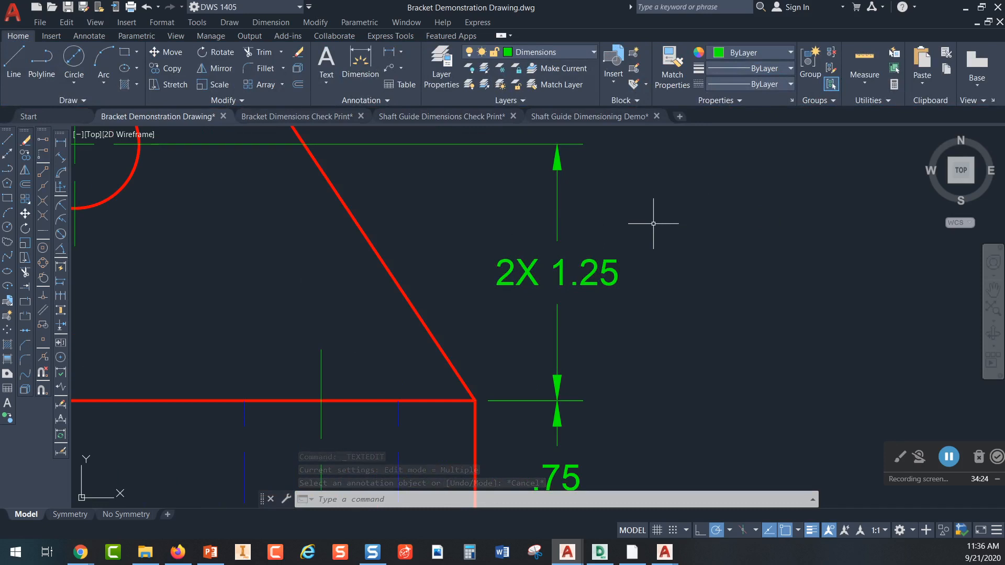
scroll(653, 225, down, 2)
middle_drag(654, 183, 687, 293)
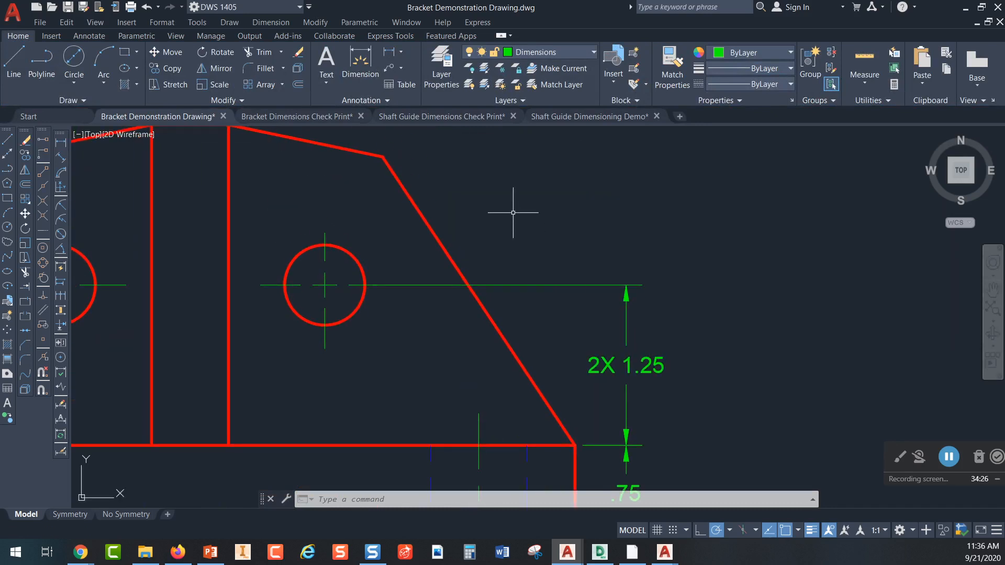
middle_drag(516, 209, 508, 256)
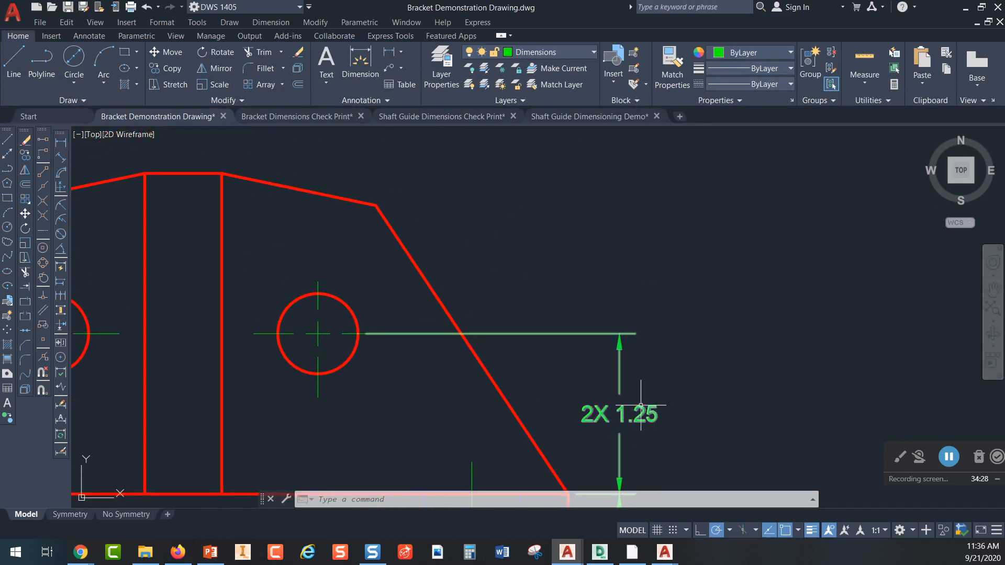
middle_drag(674, 403, 663, 370)
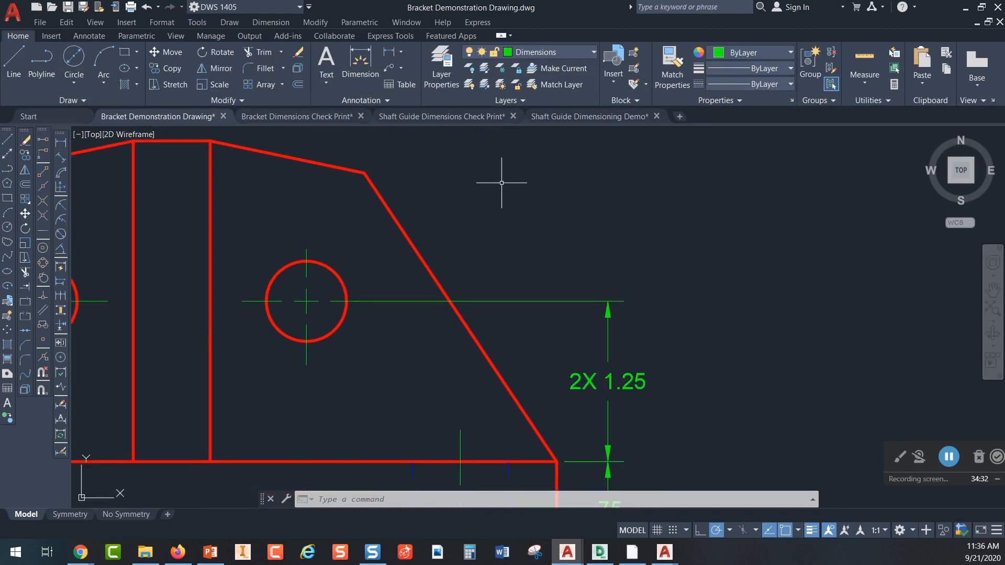
click(62, 454)
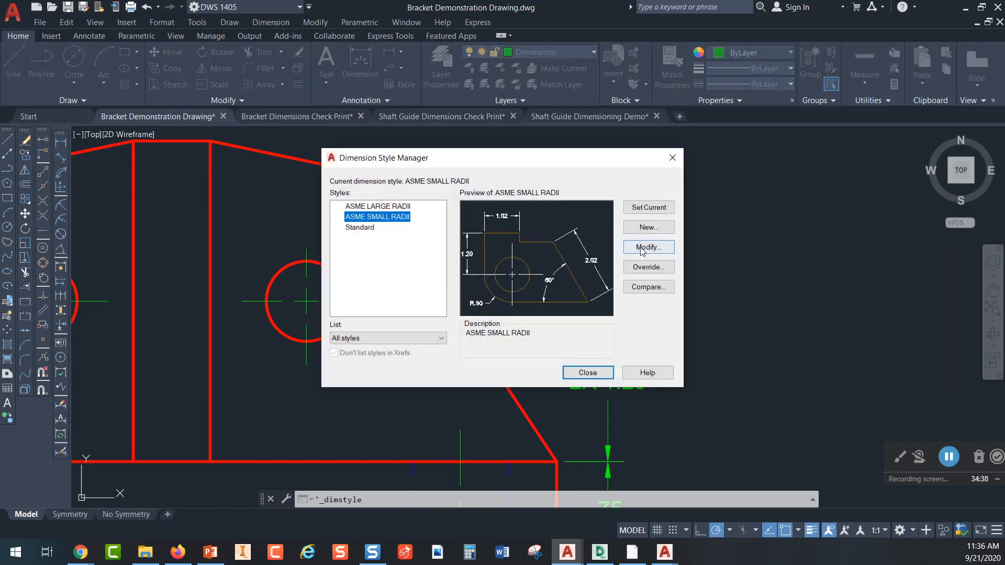
click(644, 248)
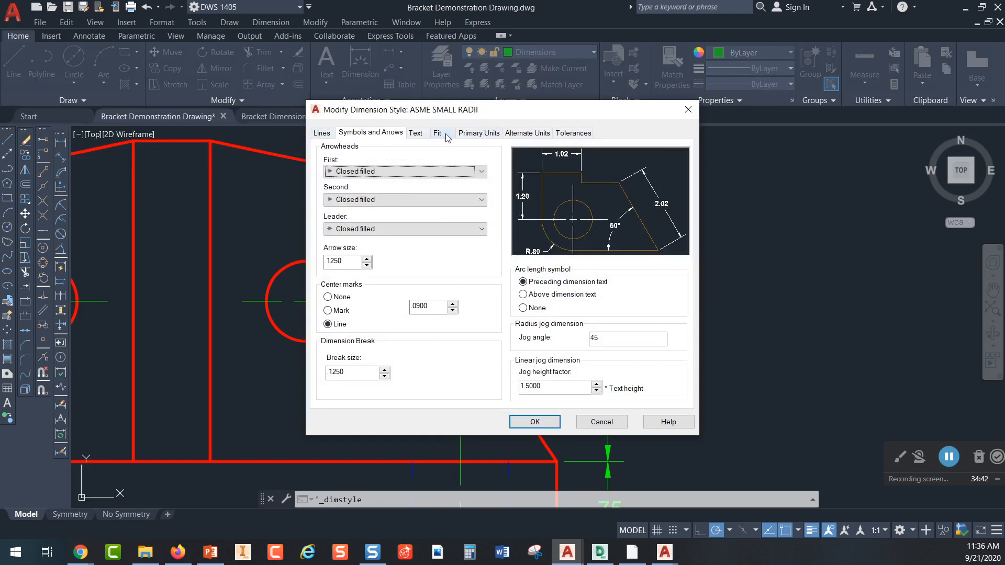
click(486, 137)
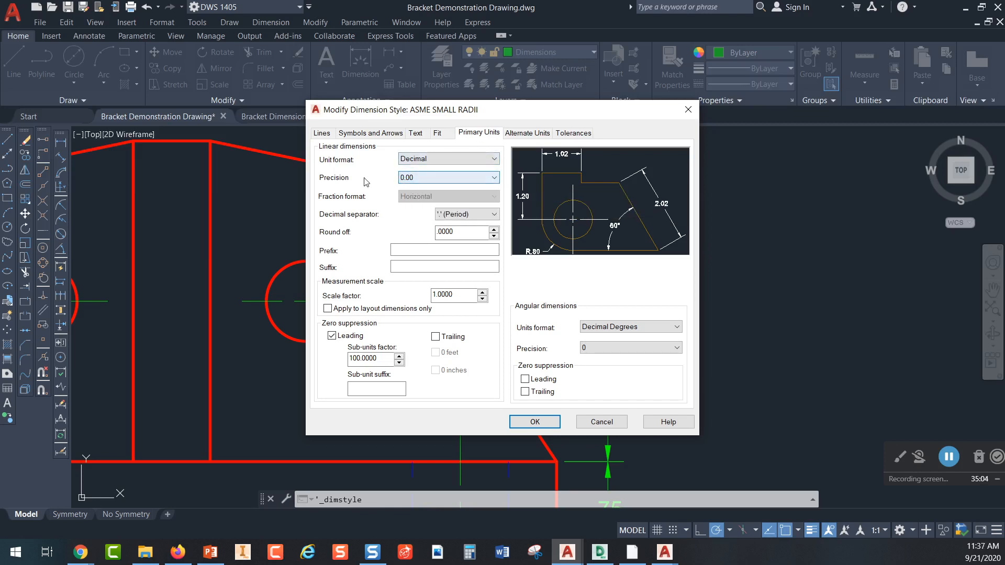
click(428, 181)
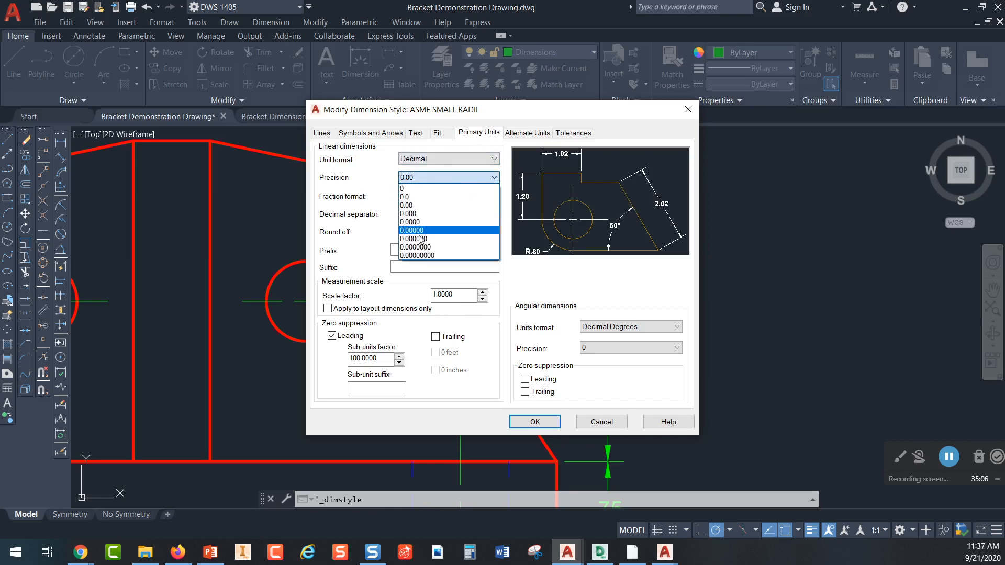
click(421, 205)
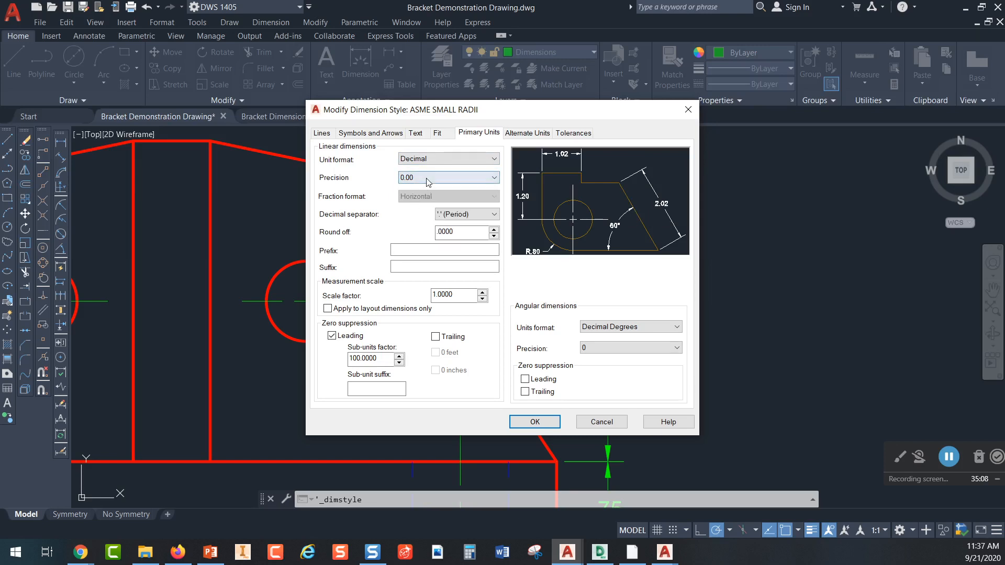
click(534, 422)
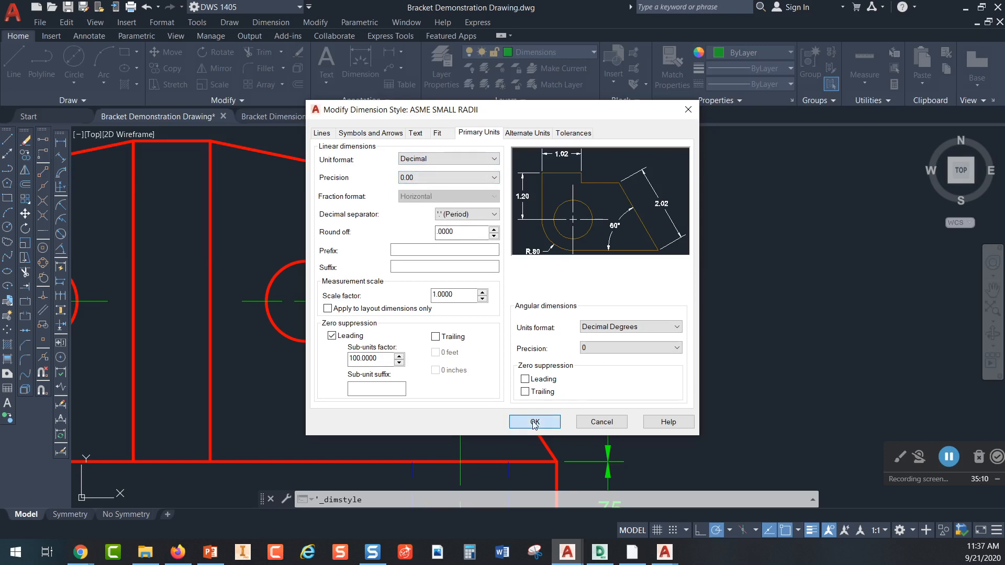
click(580, 373)
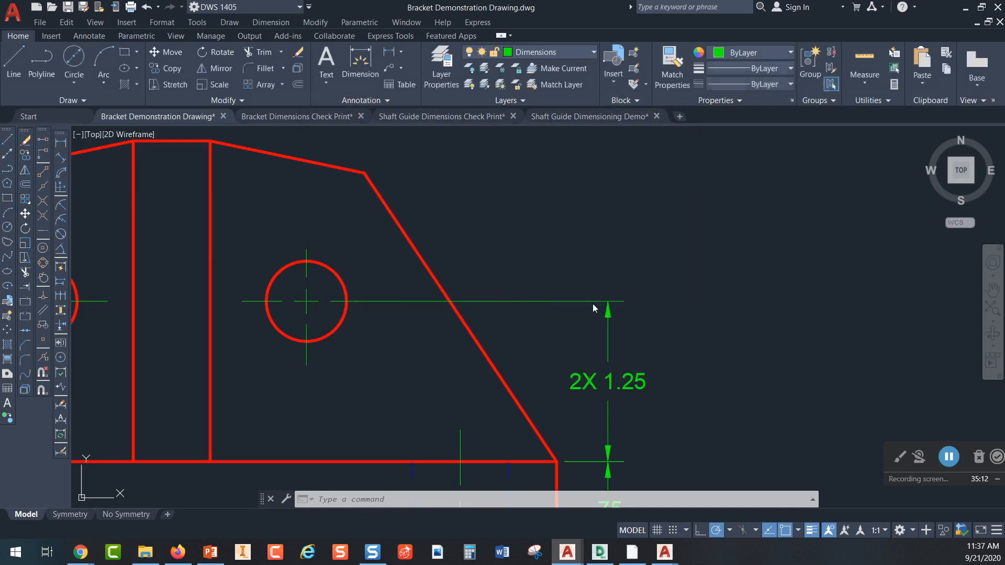
Add a diameter dimension to the right hole in the front view, with its leader text above the sloped upper-right edge
scroll(583, 324, down, 3)
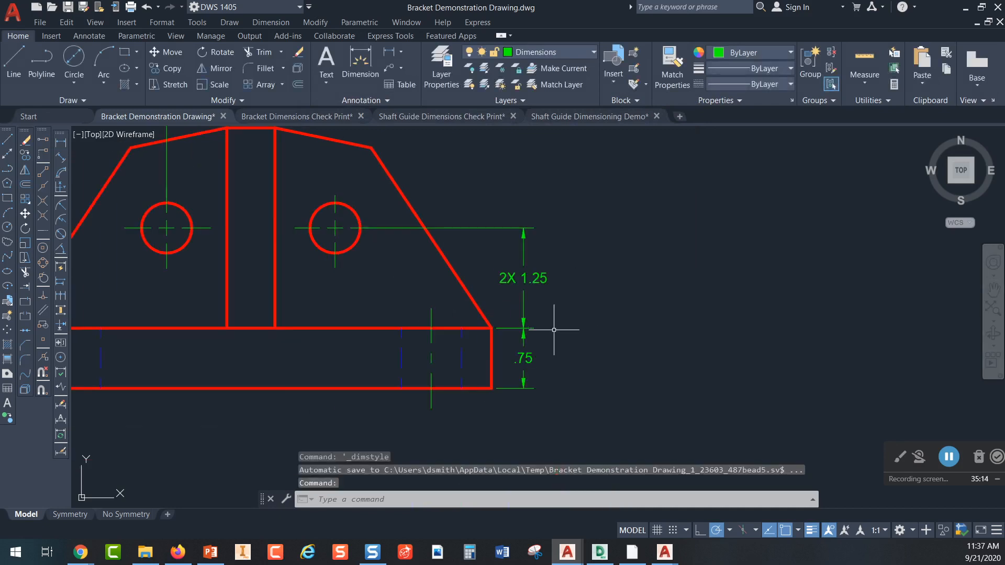
scroll(545, 346, up, 3)
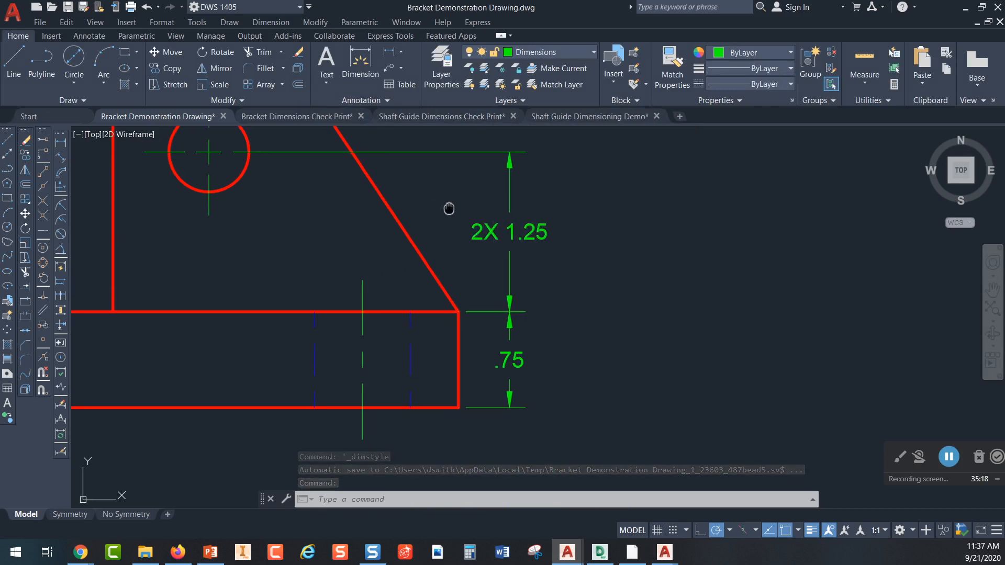
middle_drag(449, 213, 503, 264)
scroll(494, 254, down, 4)
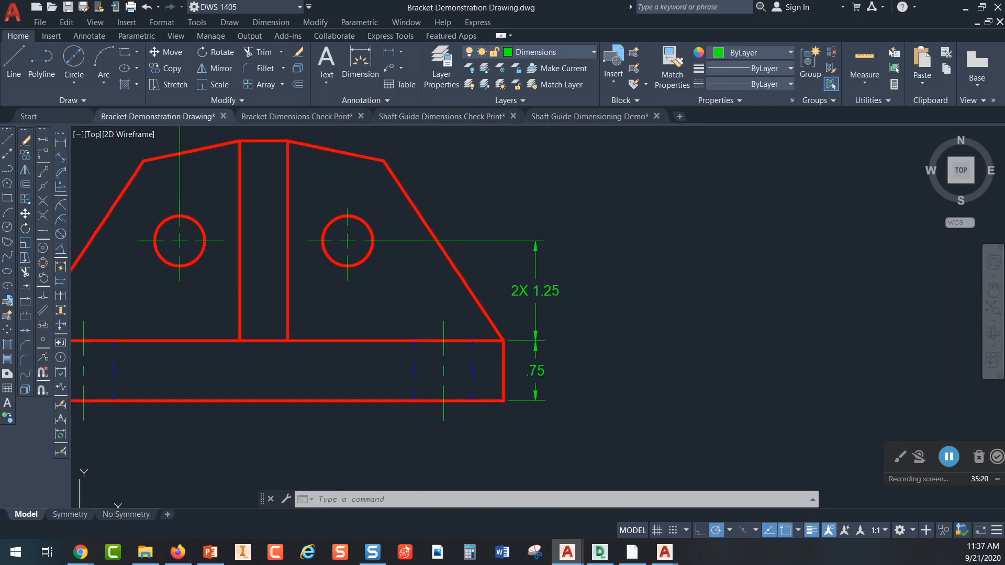
mouse_move(361, 221)
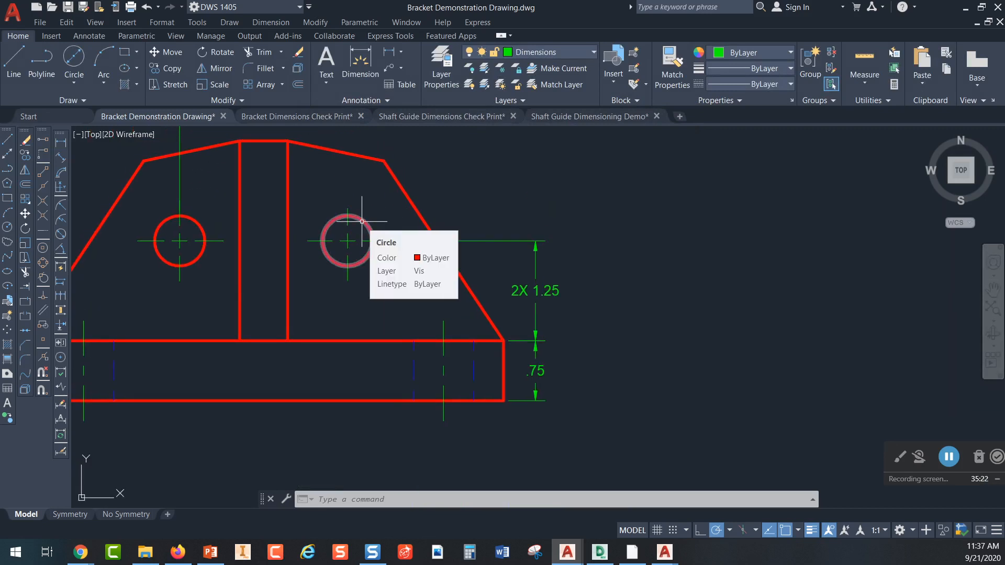
middle_drag(453, 186, 455, 231)
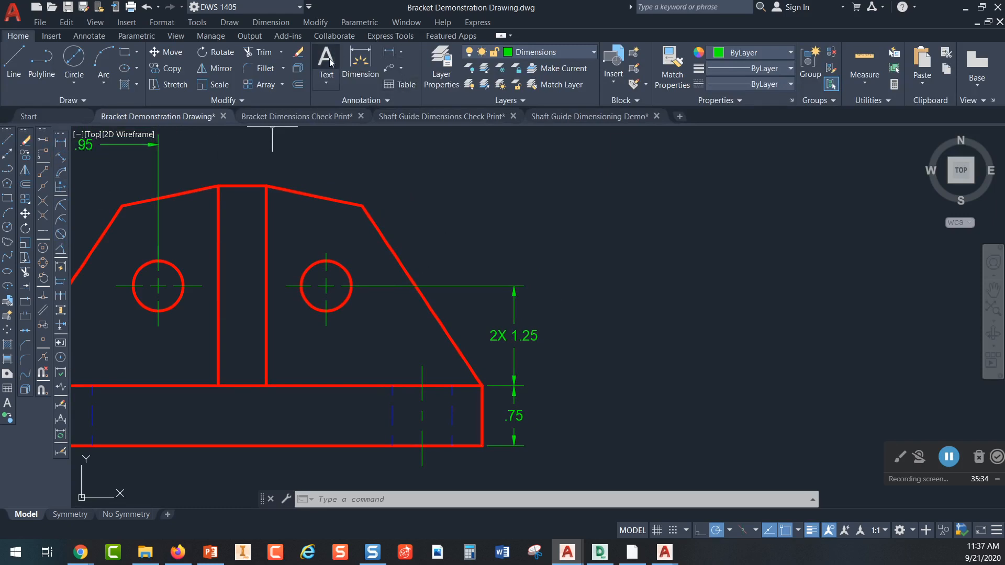
click(401, 52)
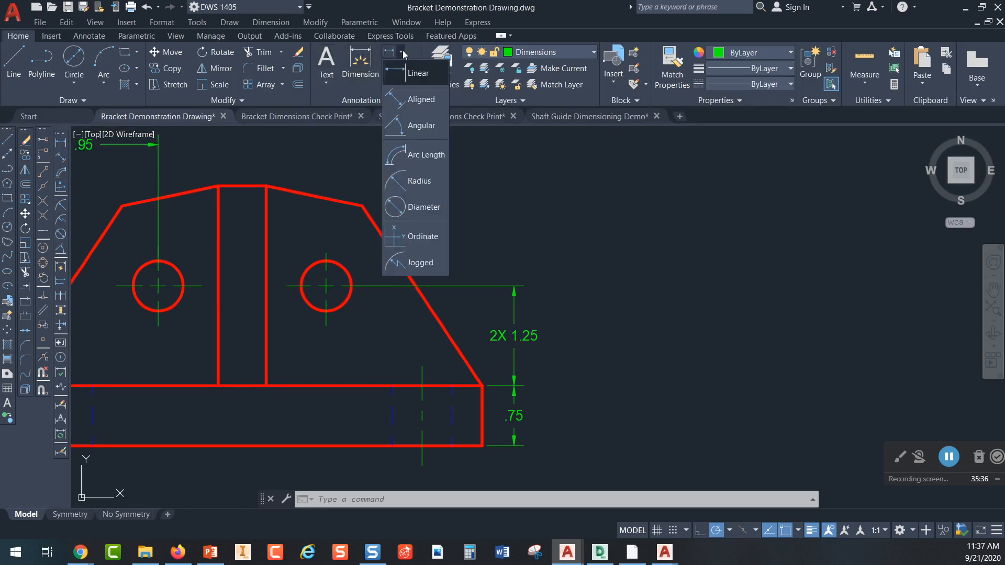
click(423, 207)
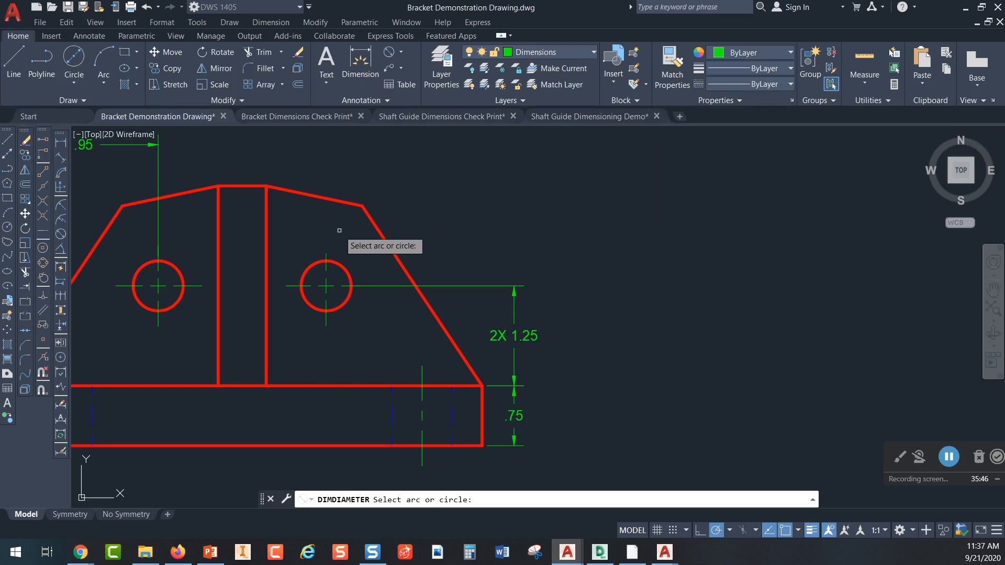
click(337, 265)
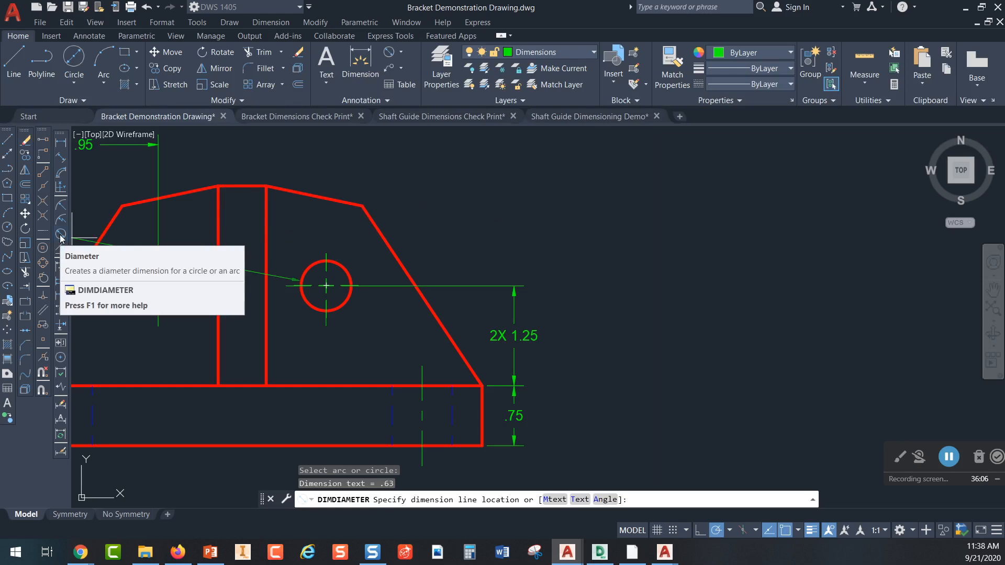
click(361, 171)
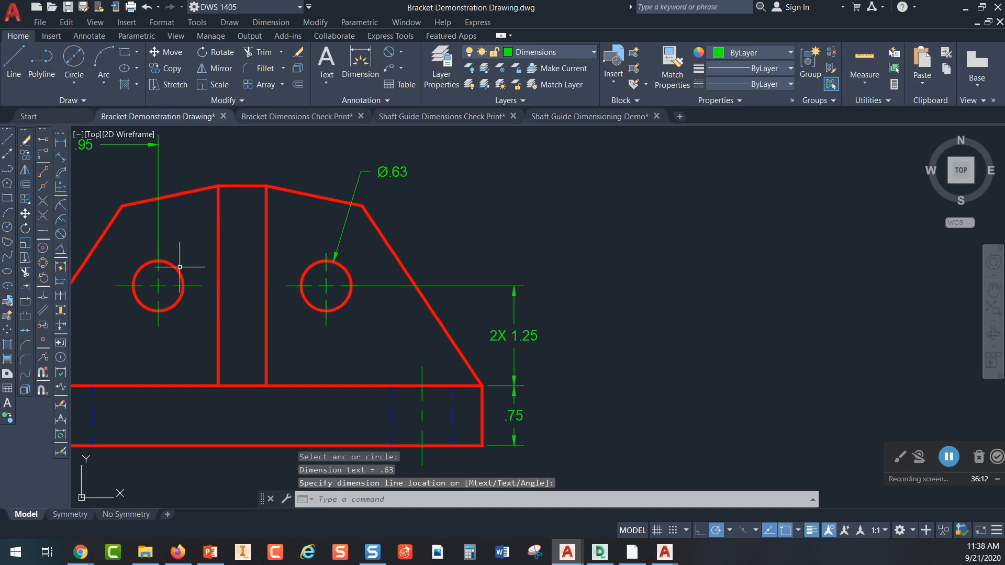
Add the prefix 2X to the right hole's diameter dimension and finish the text edit
double_click(410, 177)
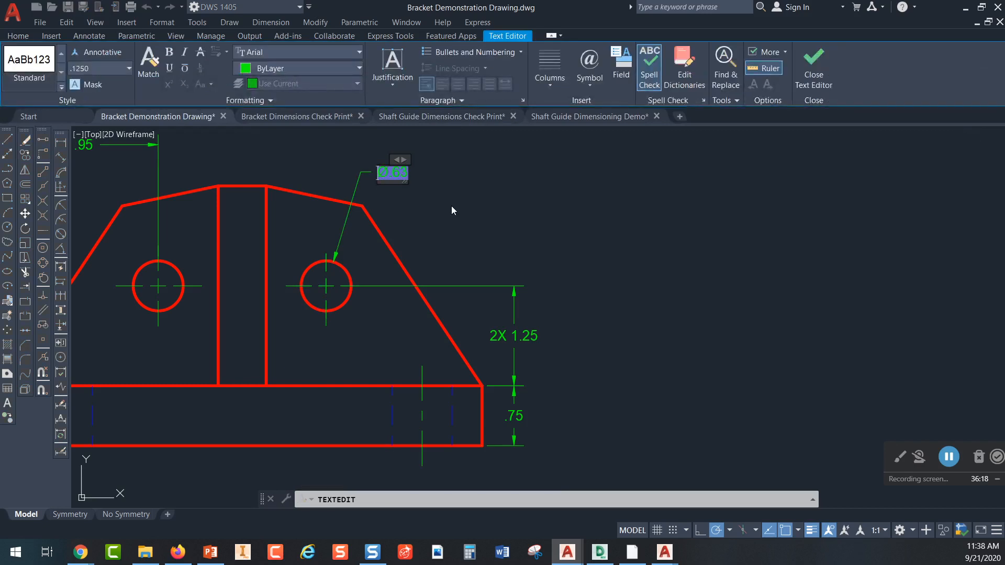
text(2X)
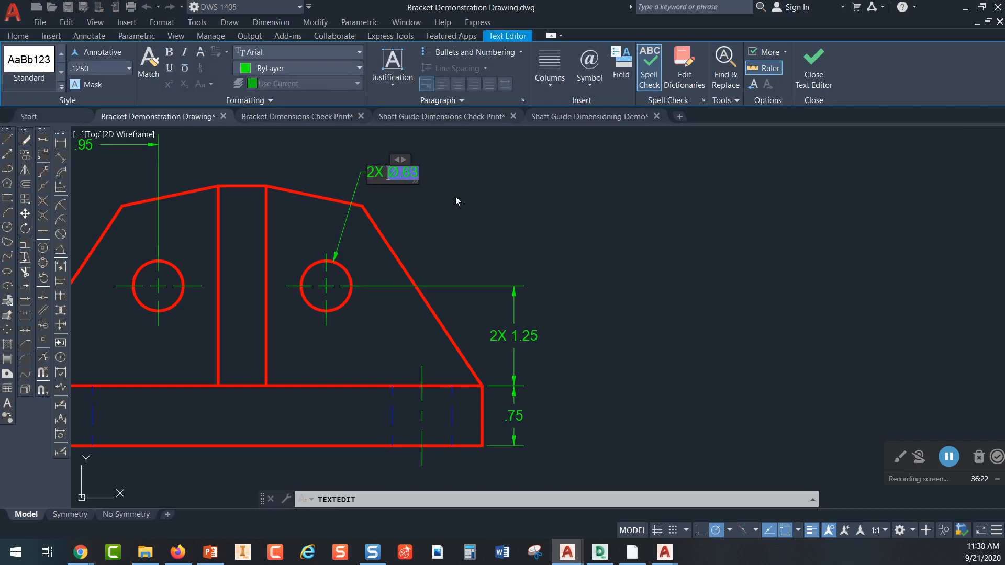
click(810, 80)
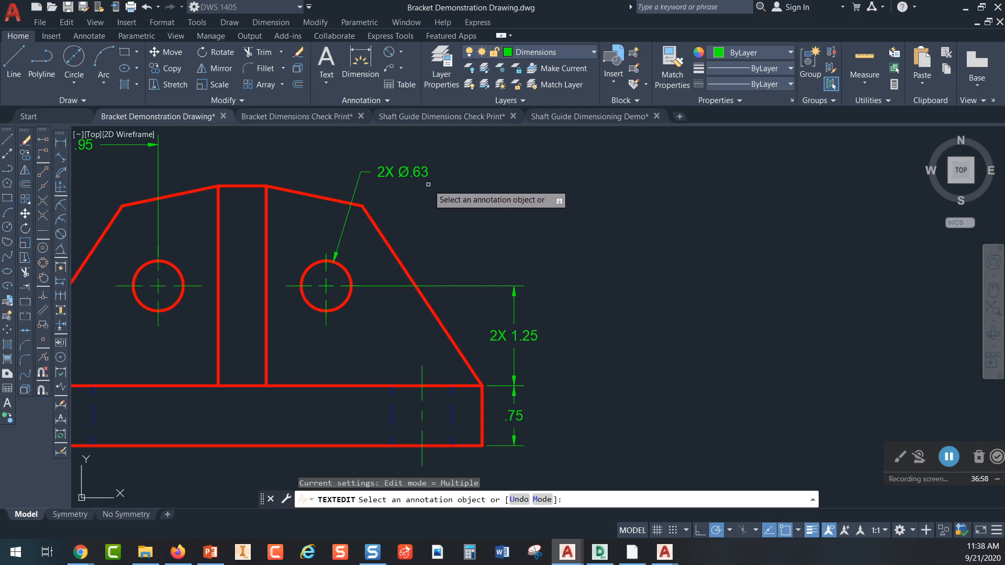
key(Escape)
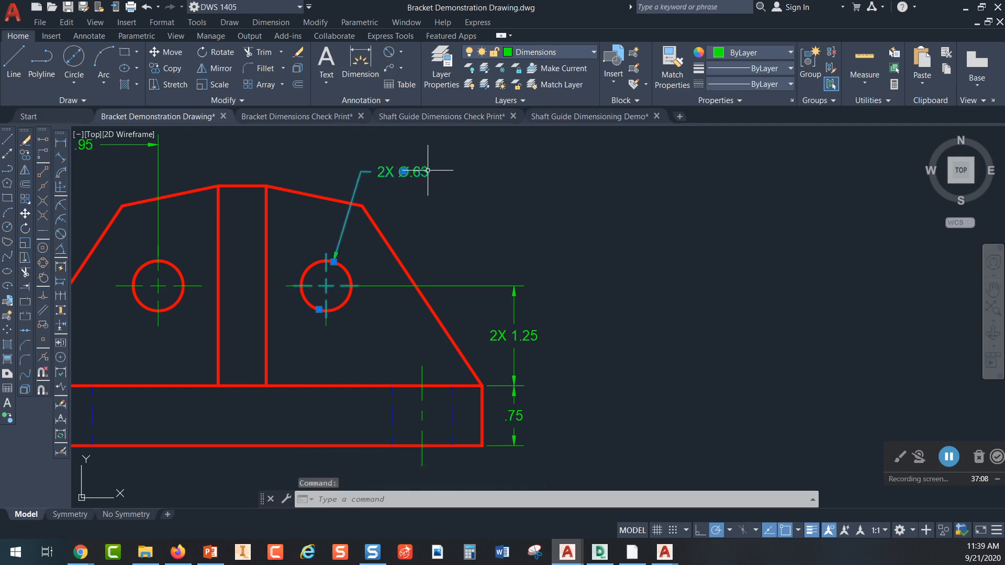
Set the precision of the hole diameter dimension to three decimal places (0.000)
click(422, 171)
right_click(418, 172)
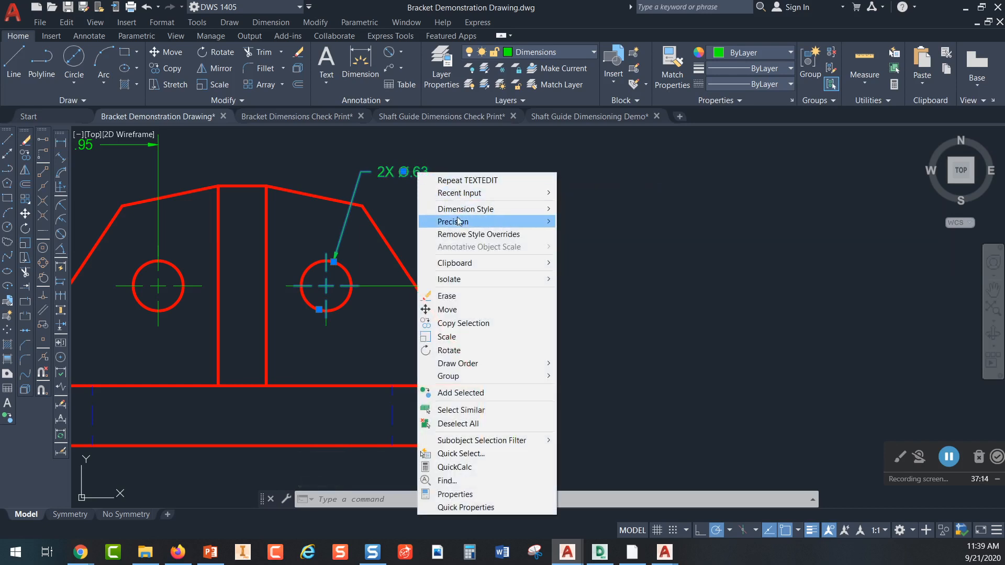
mouse_move(458, 224)
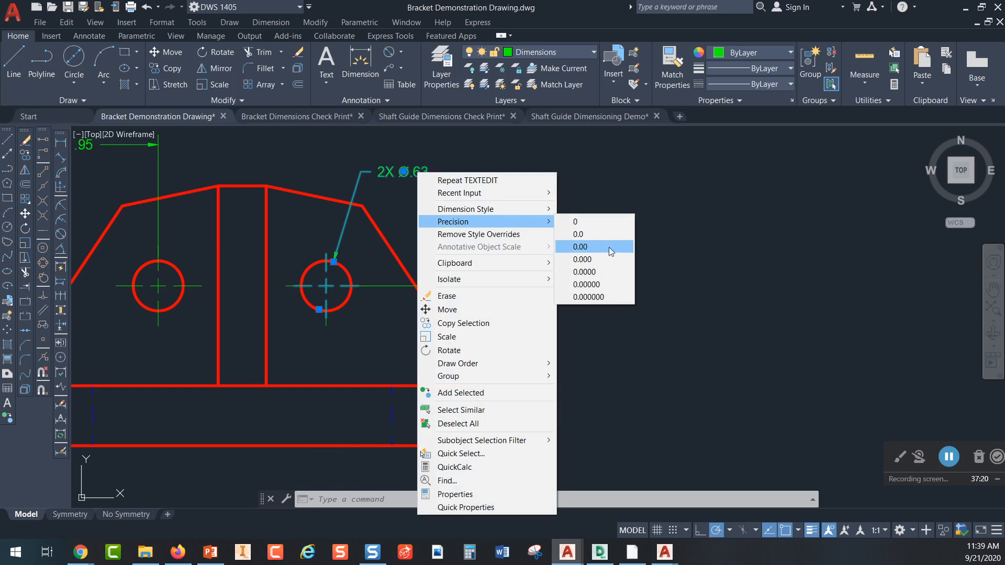
click(584, 259)
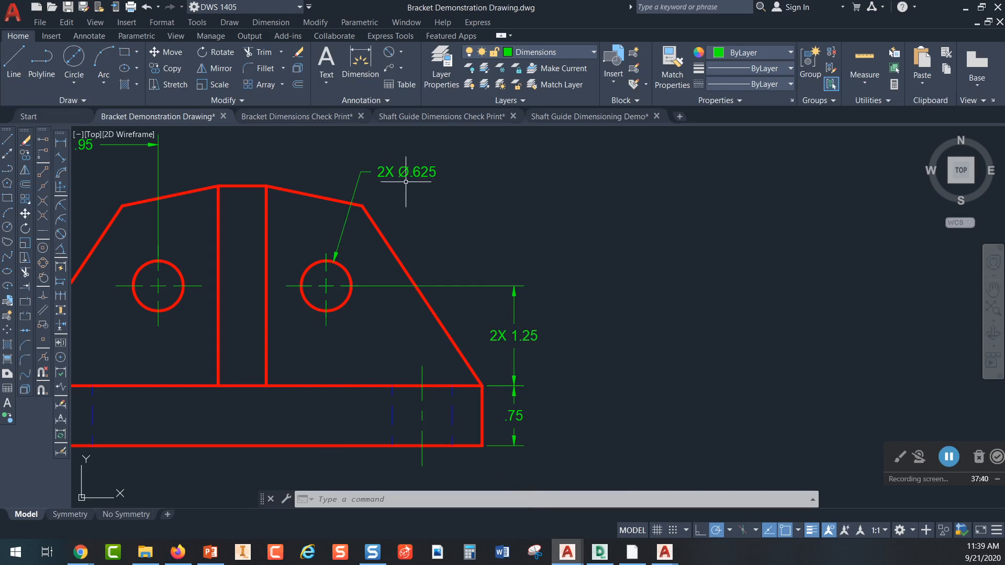
Add a radius dimension to the lower-right corner arc of the top view, with its text below and outside the corner
scroll(408, 183, down, 3)
middle_drag(375, 167, 381, 327)
middle_drag(399, 190, 361, 250)
scroll(408, 232, up, 3)
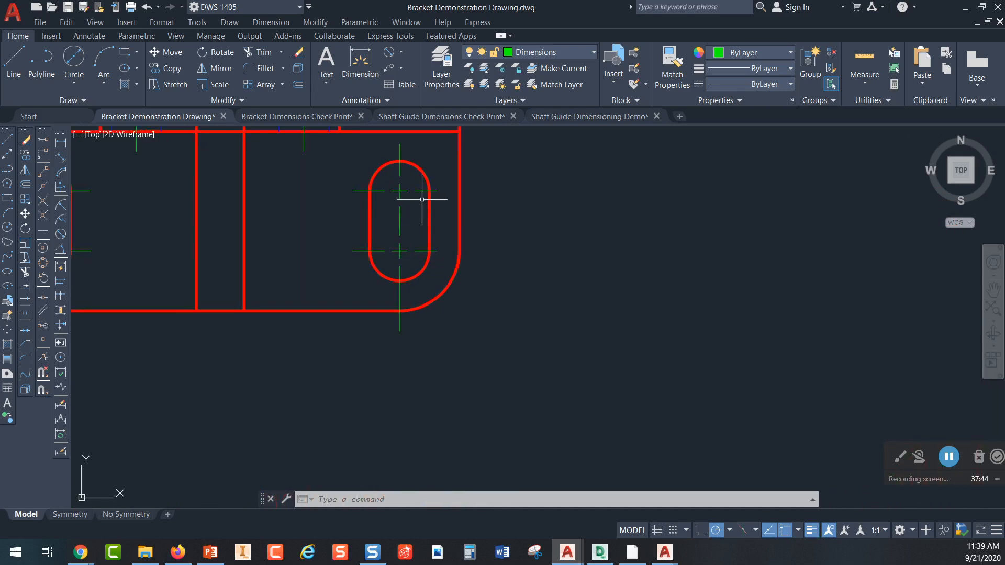
scroll(428, 228, down, 3)
middle_drag(426, 293, 395, 287)
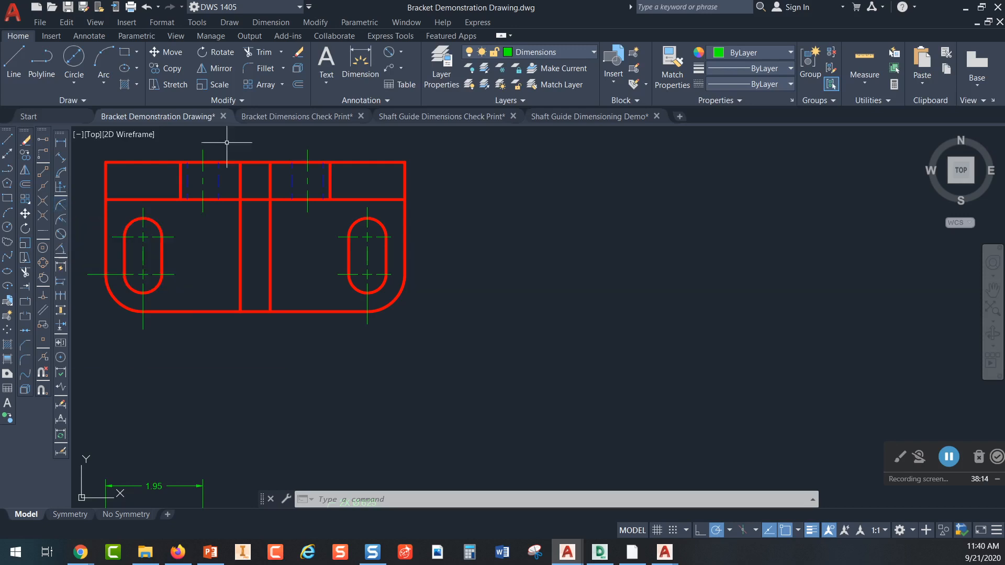
click(401, 50)
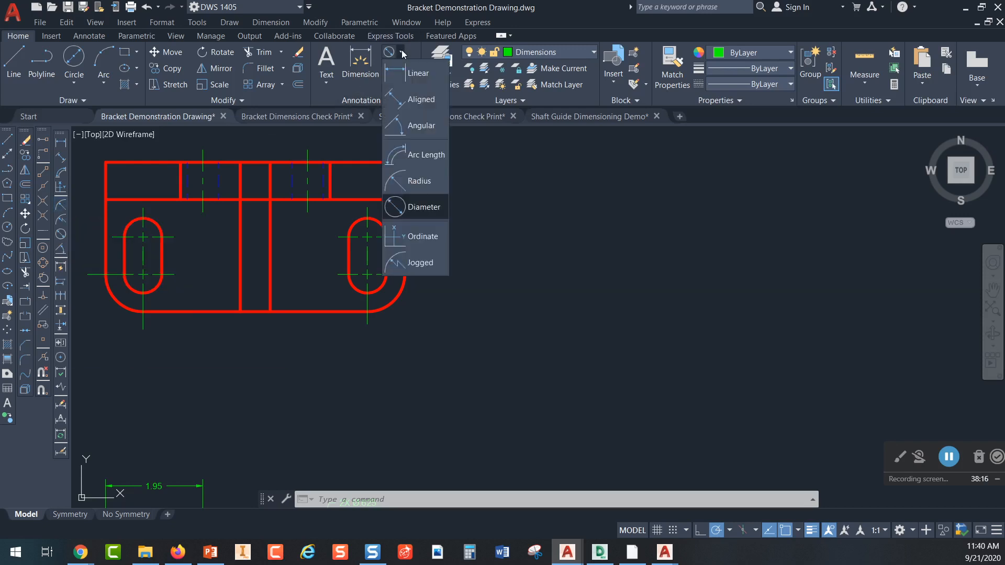
click(420, 181)
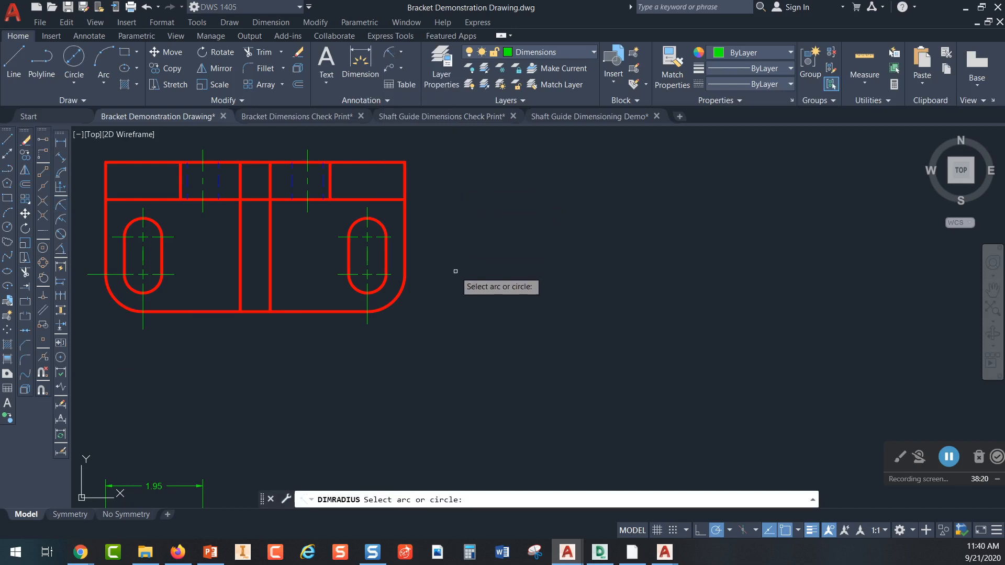
click(393, 302)
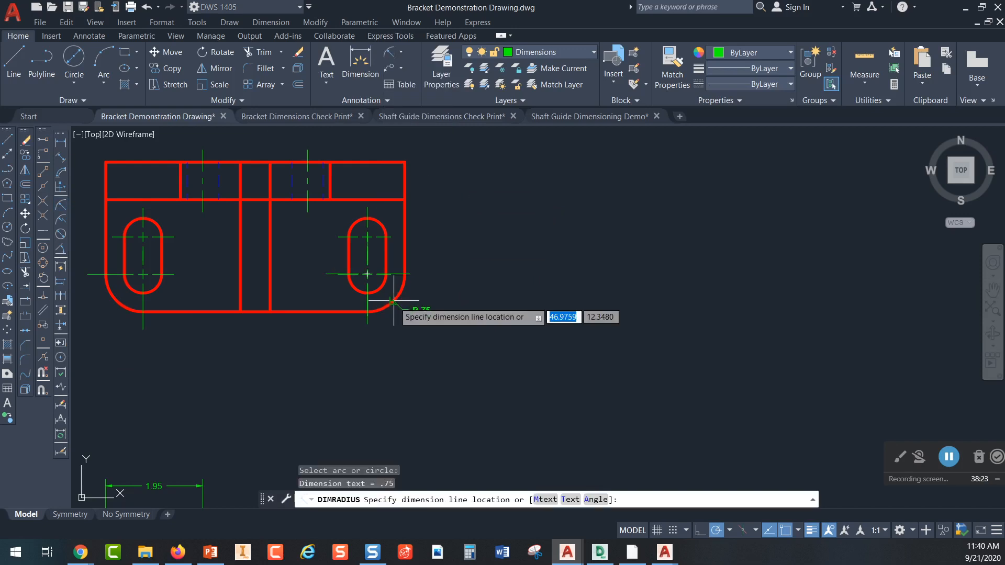
click(425, 345)
scroll(419, 275, up, 4)
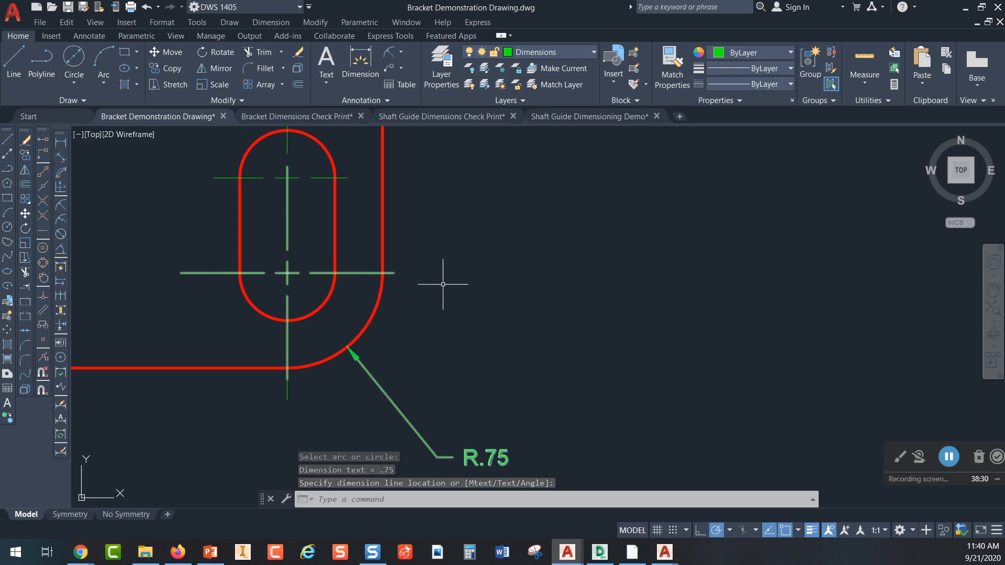
Delete the corner radius dimension and the overlapping center mark at the right slot's lower arc center in the top view
click(360, 272)
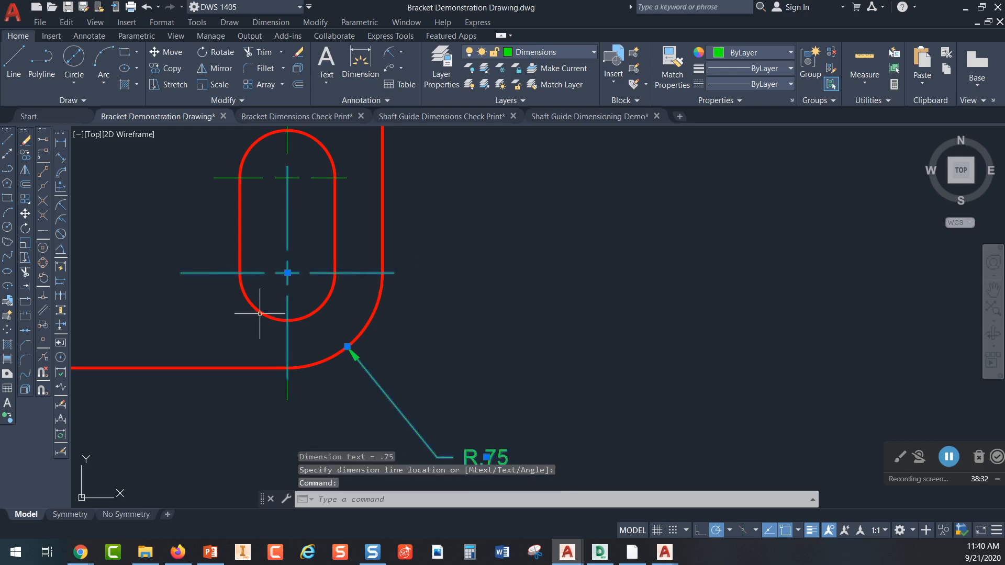
key(Escape)
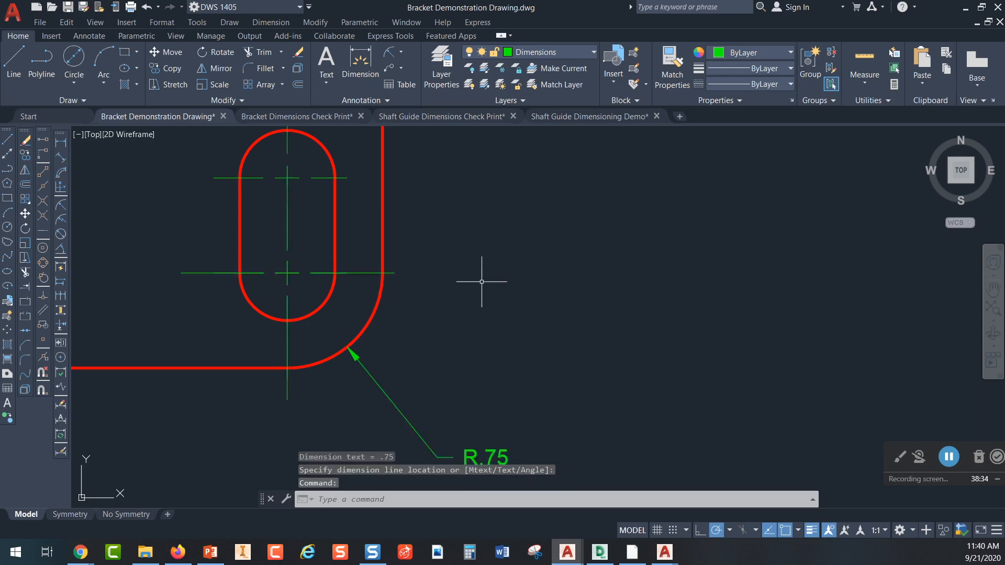
click(316, 228)
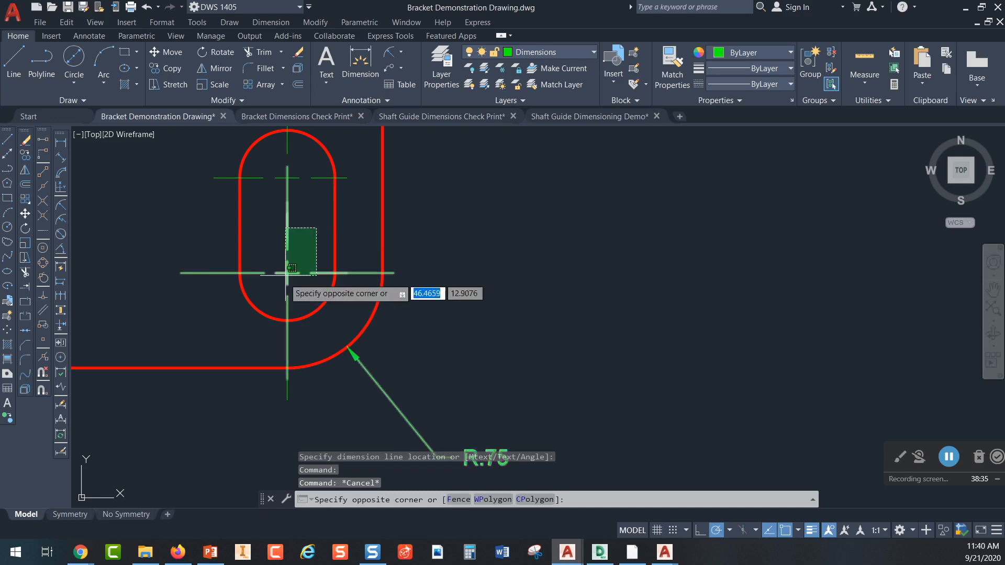
click(271, 301)
key(Delete)
click(274, 255)
click(245, 283)
key(Delete)
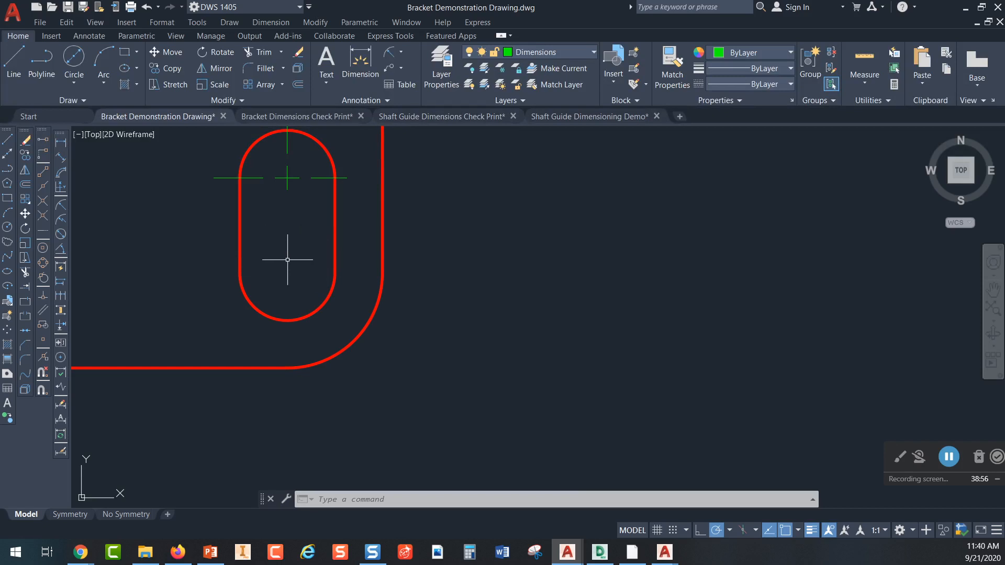
Add a radius dimension to the top view's lower-right corner arc and check which center lines through the slot belong to it
click(64, 203)
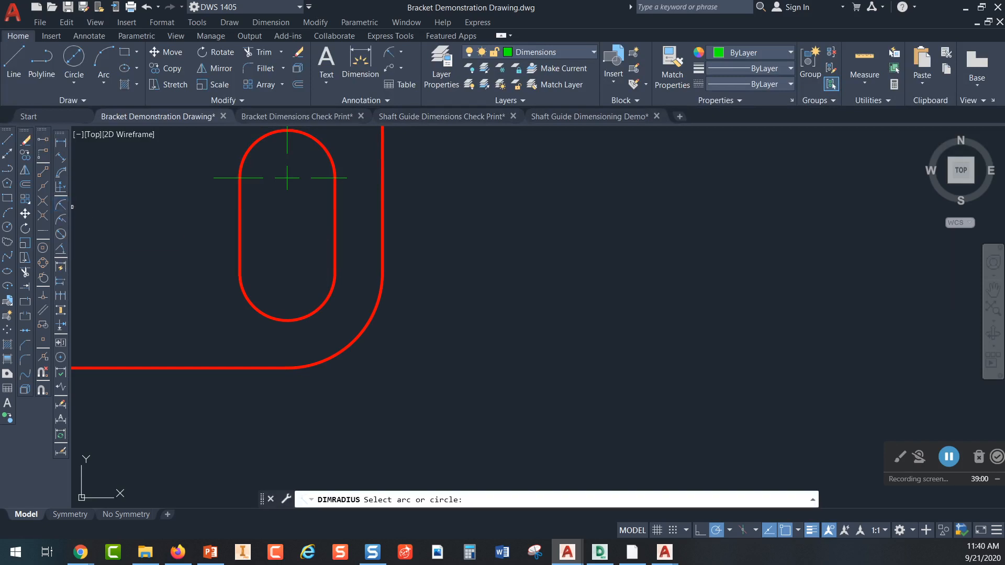
click(345, 347)
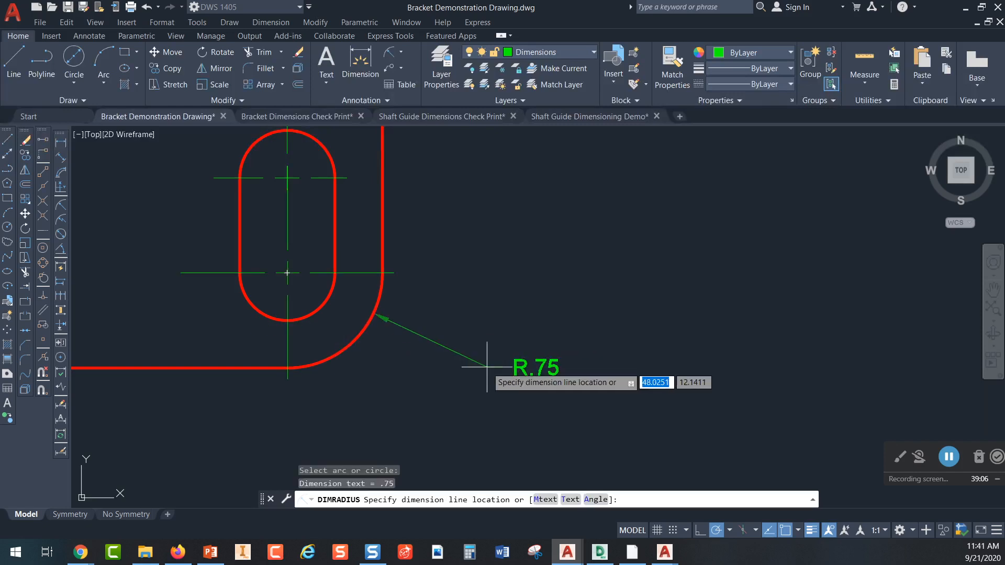
click(465, 411)
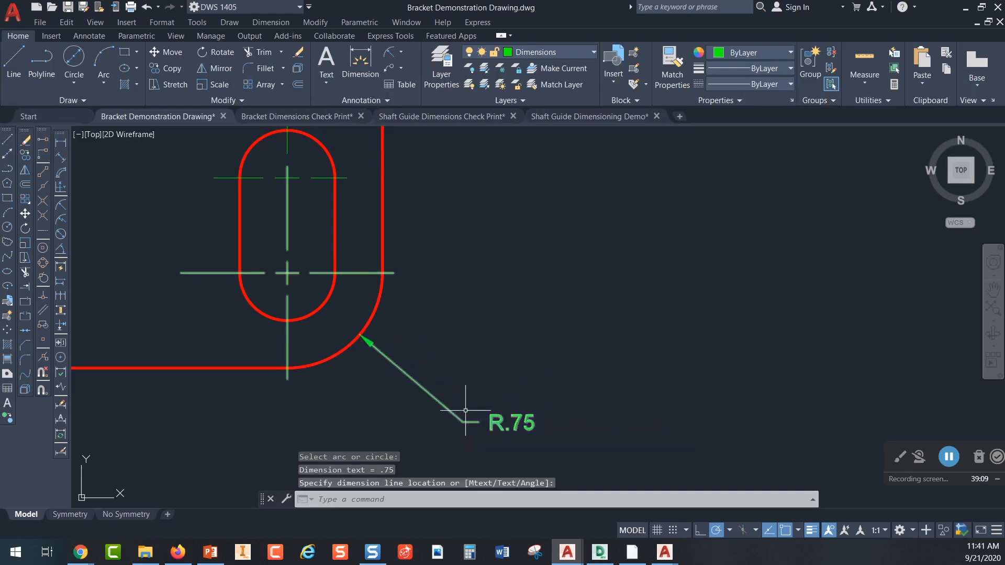
click(287, 218)
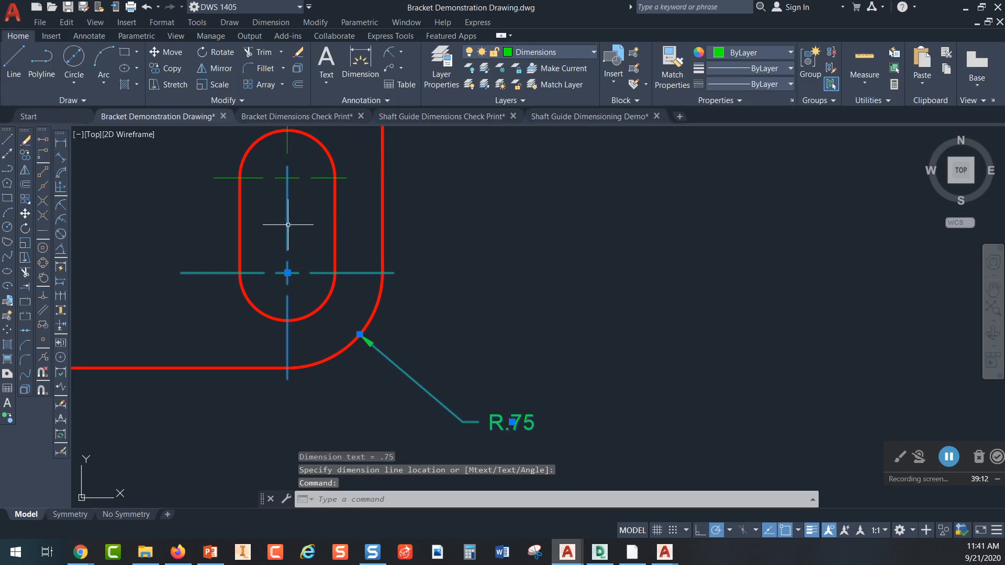
key(Escape)
click(287, 245)
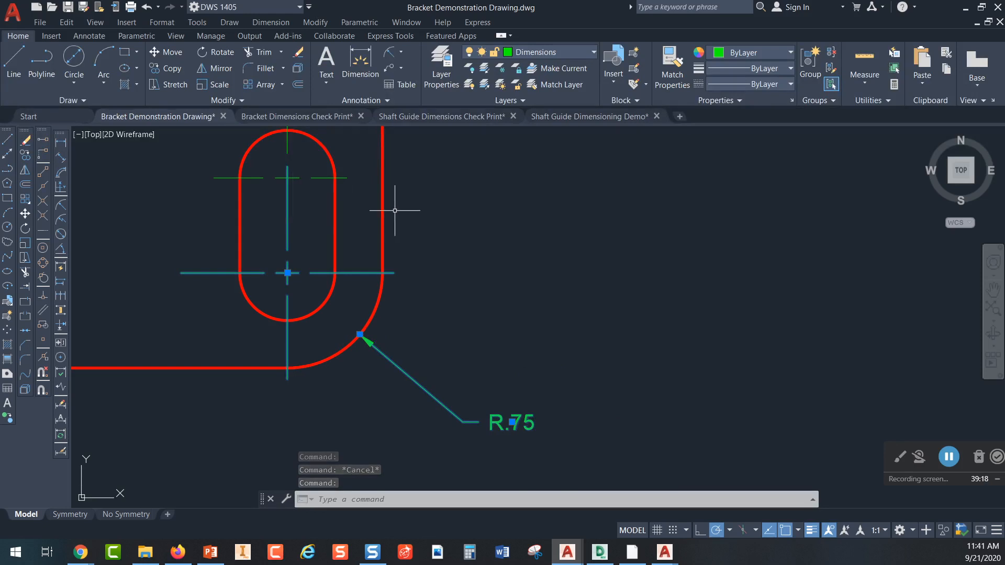
key(Escape)
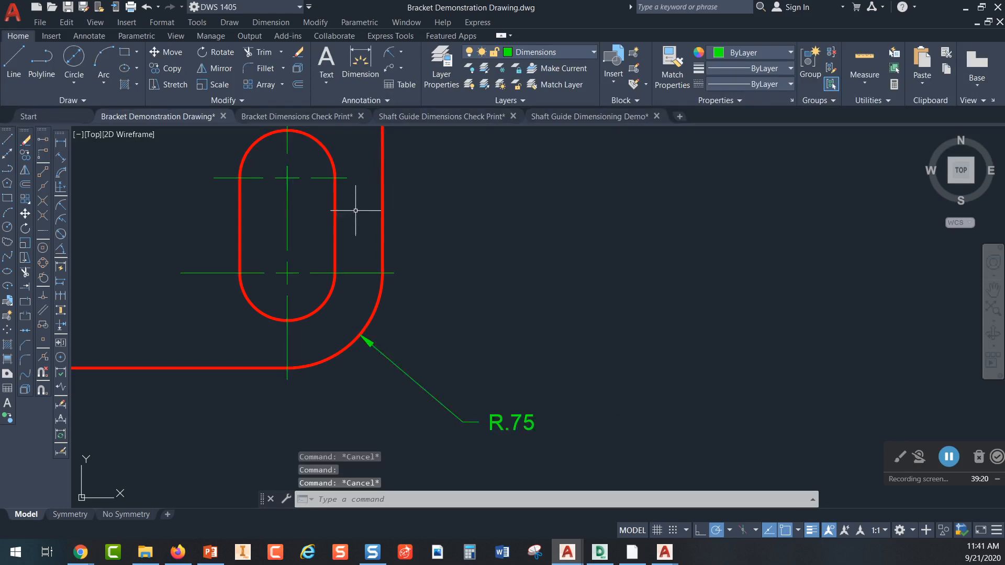
click(287, 226)
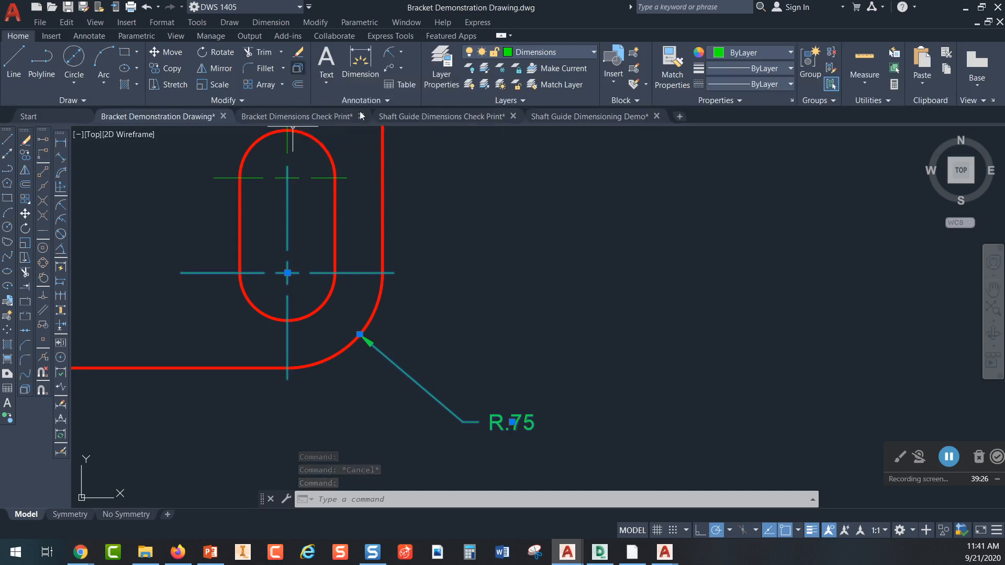
key(Escape)
Move the corner radius dimension's text lower and closer to the part so its leader runs steeper
middle_drag(491, 270, 462, 222)
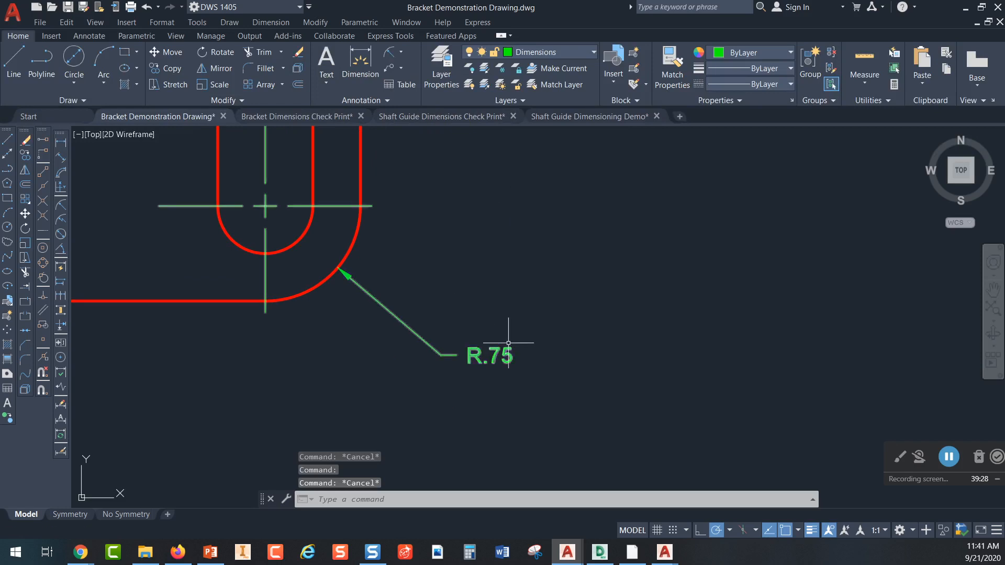
click(488, 361)
click(490, 356)
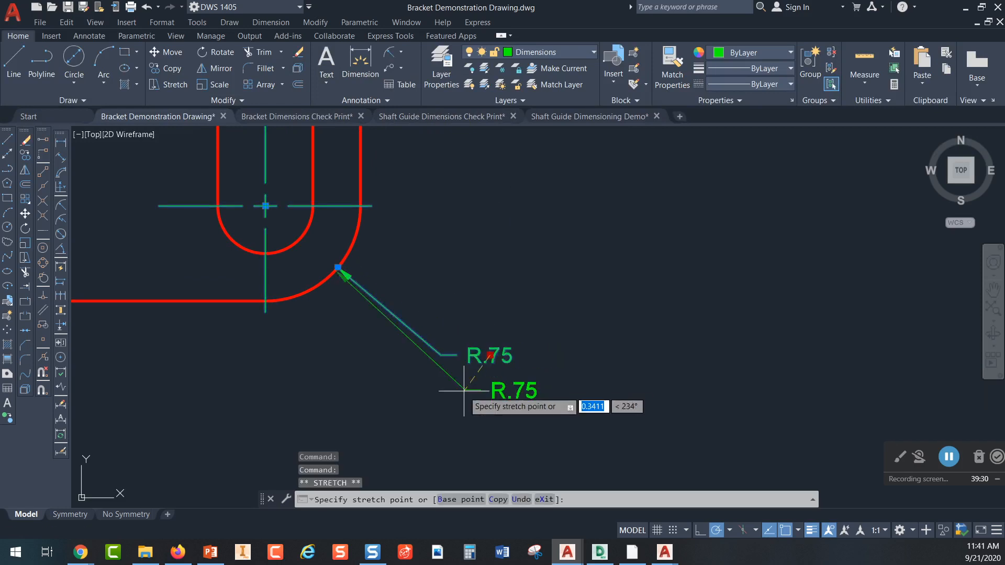
click(402, 405)
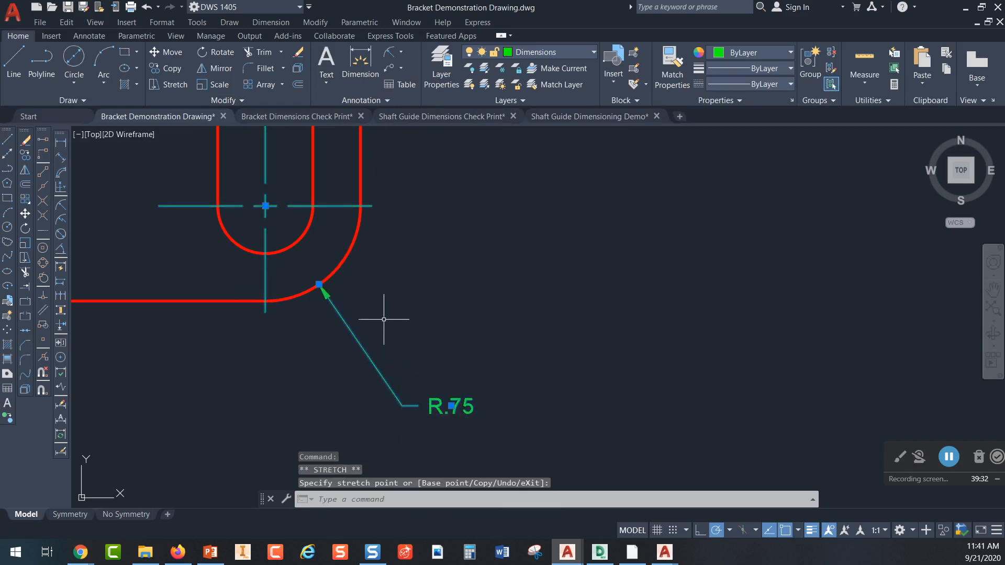
Add the prefix 2X to the lower-right corner's radius dimension and finish the text edit
double_click(457, 401)
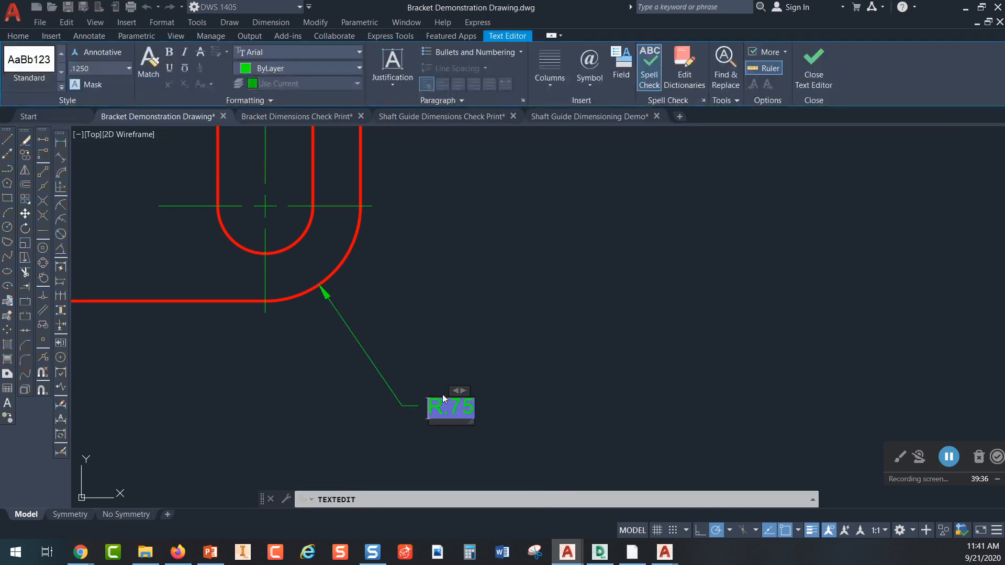
key(Home)
text(2X)
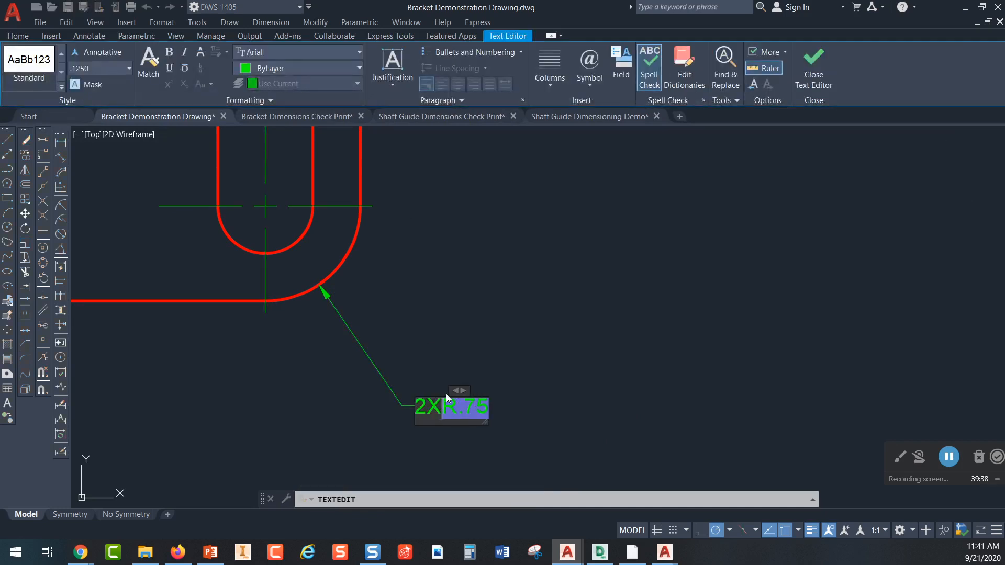
click(460, 293)
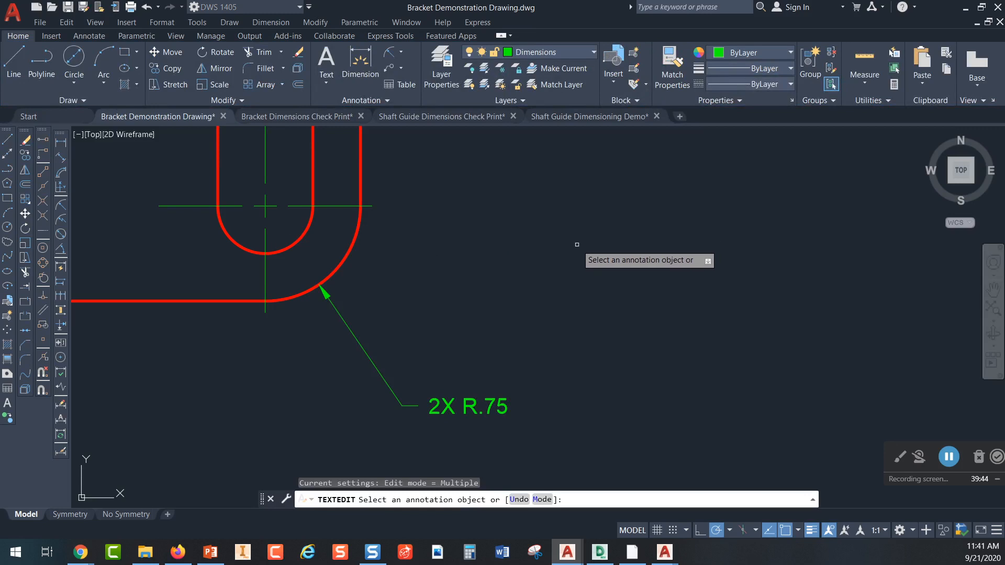
Add a vertical linear dimension between the right slot's two arc centers, placed outside the top view's right edge
mouse_move(473, 262)
middle_down()
mouse_move(470, 302)
mouse_move(473, 251)
mouse_move(467, 281)
middle_up()
click(61, 143)
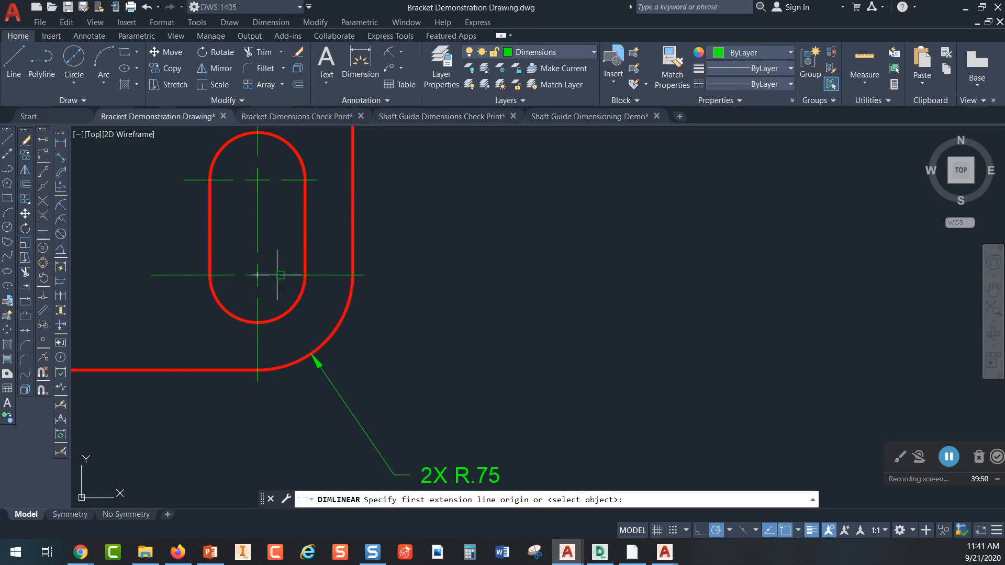
click(353, 274)
click(336, 180)
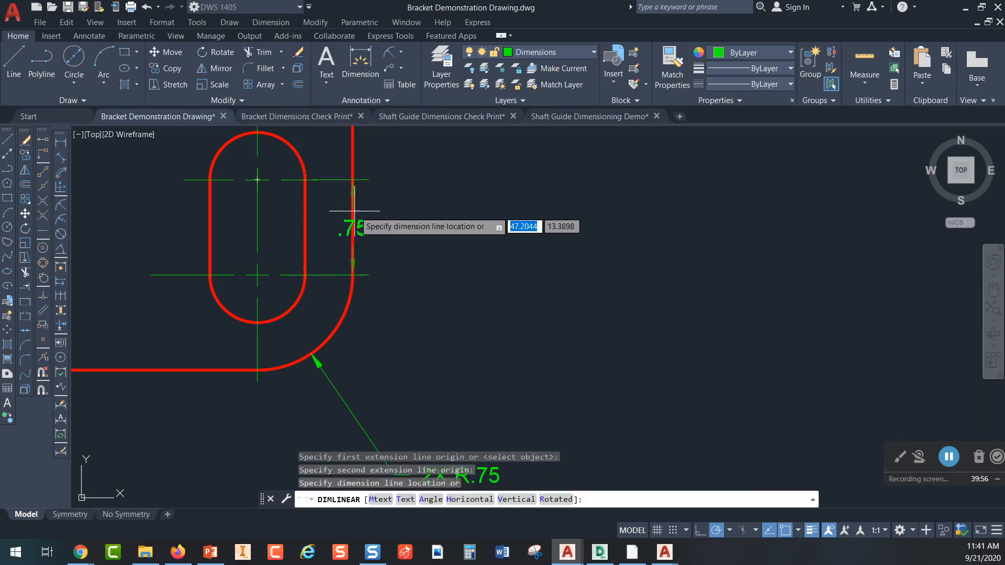
click(449, 228)
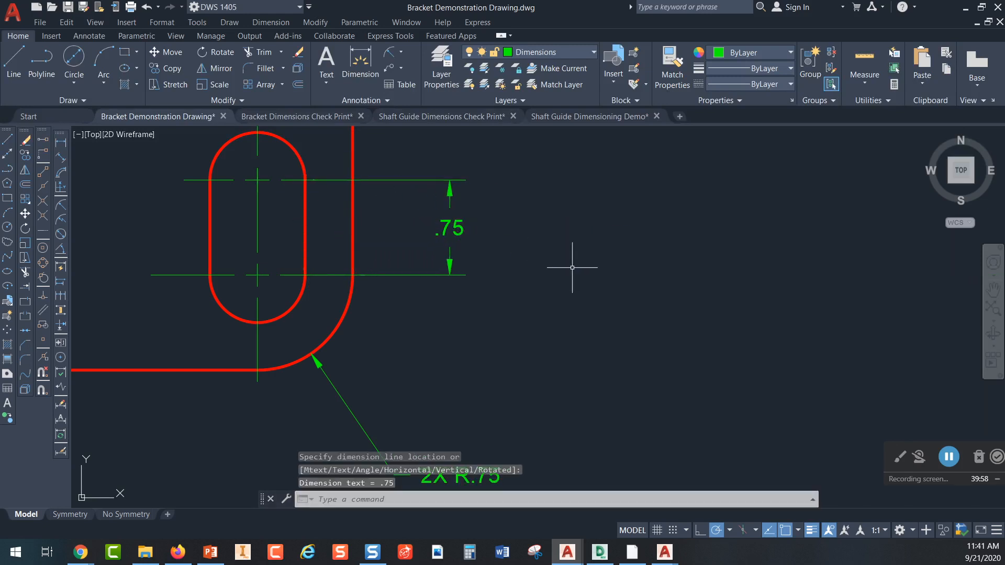
key(Escape)
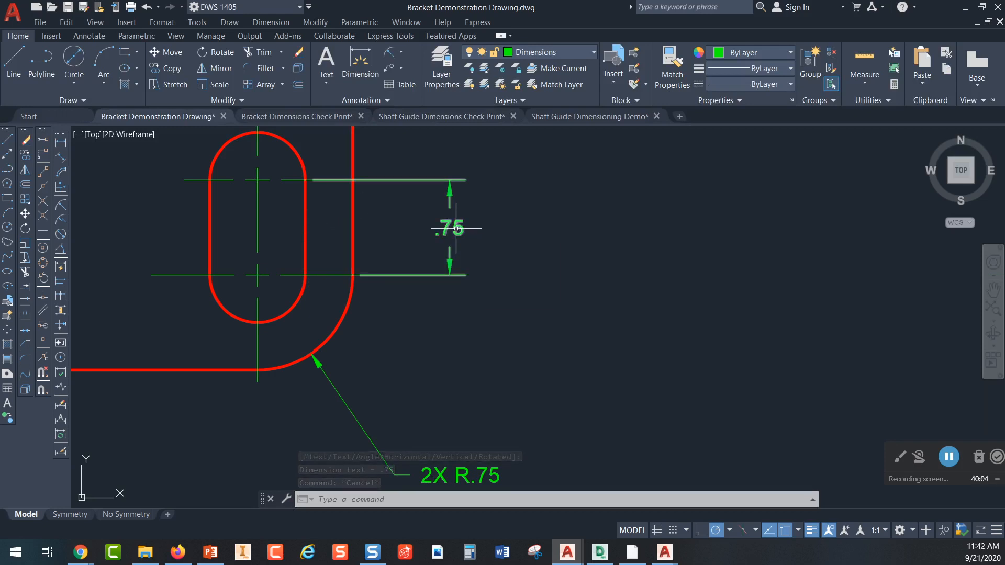
Reposition the slot center distance's dimension line to .4 outside the top view's right edge
scroll(456, 229, up, 4)
mouse_move(464, 228)
middle_down()
mouse_move(693, 266)
mouse_move(656, 277)
middle_up()
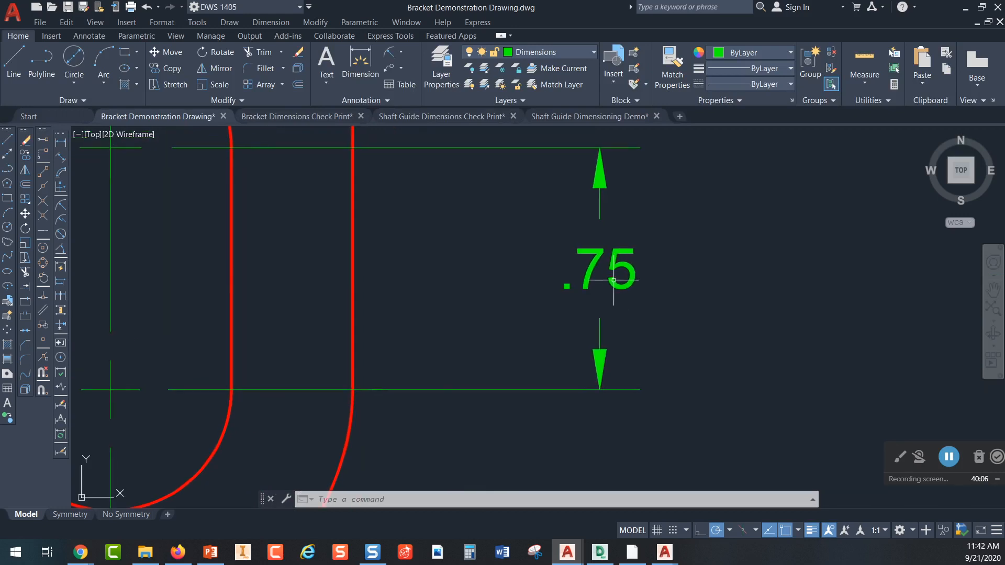
click(600, 269)
click(600, 269)
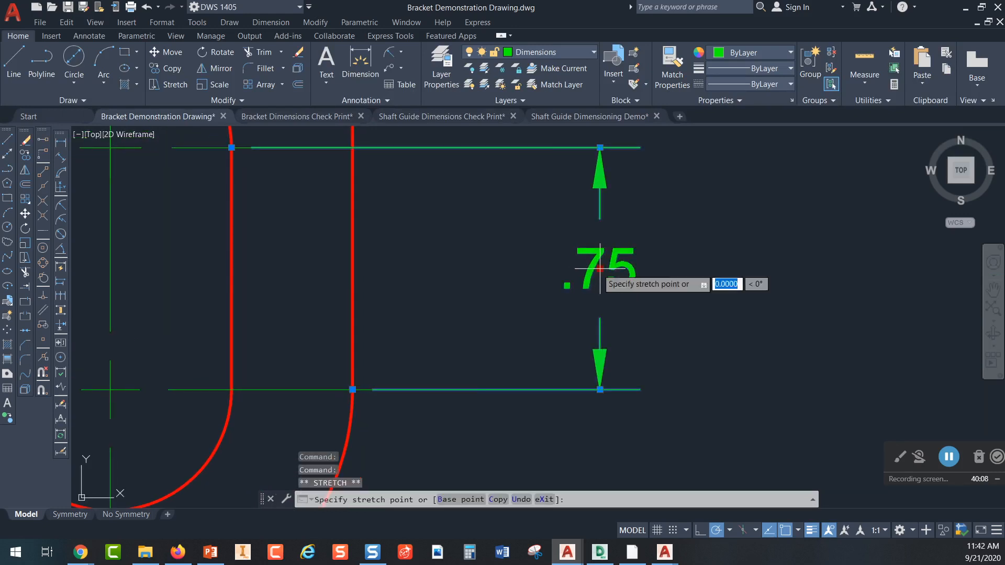
click(352, 268)
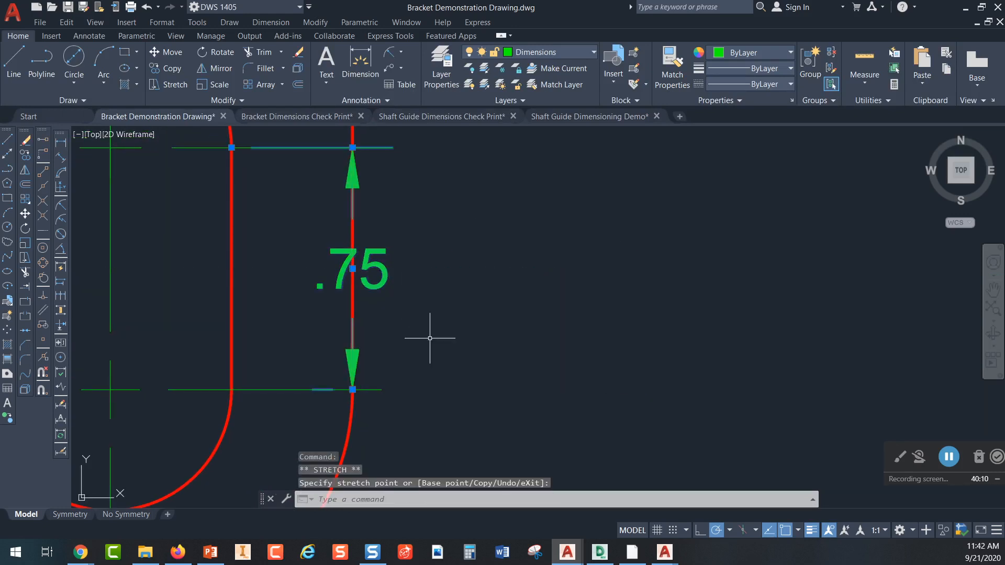
click(352, 269)
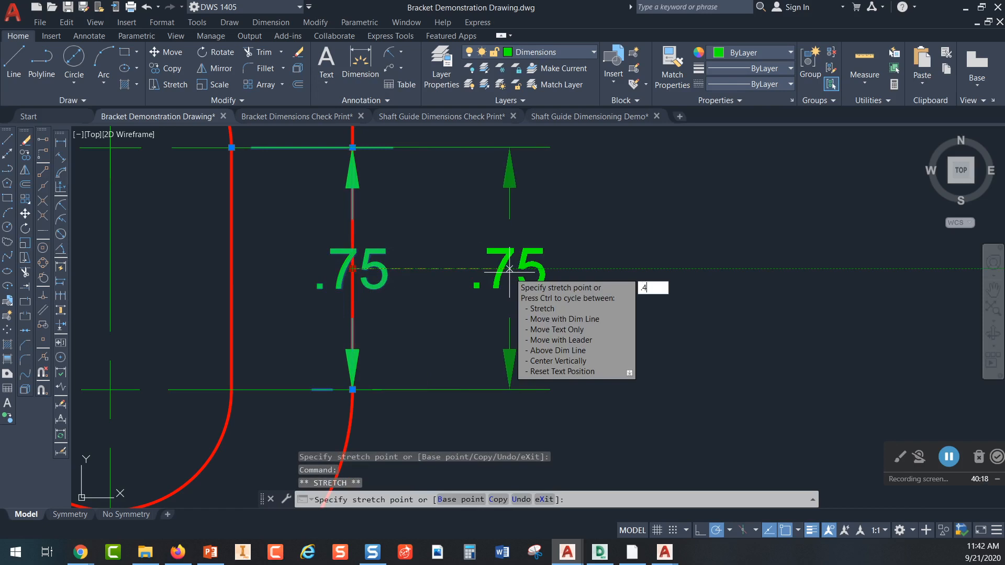
text(.4)
key(Return)
key(Escape)
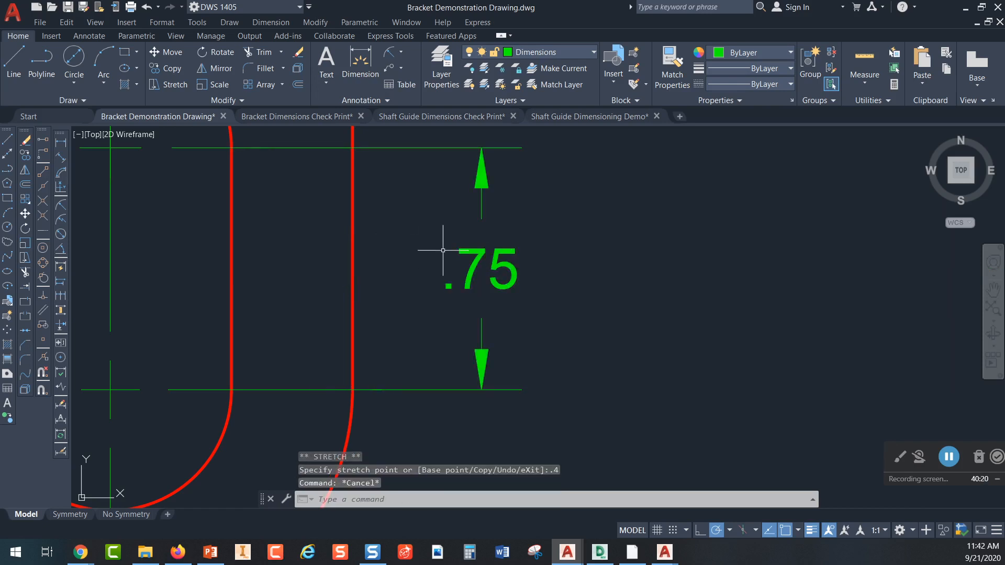
Add the prefix 2X to the right slot's vertical center distance dimension
scroll(443, 250, down, 5)
middle_drag(479, 247, 542, 302)
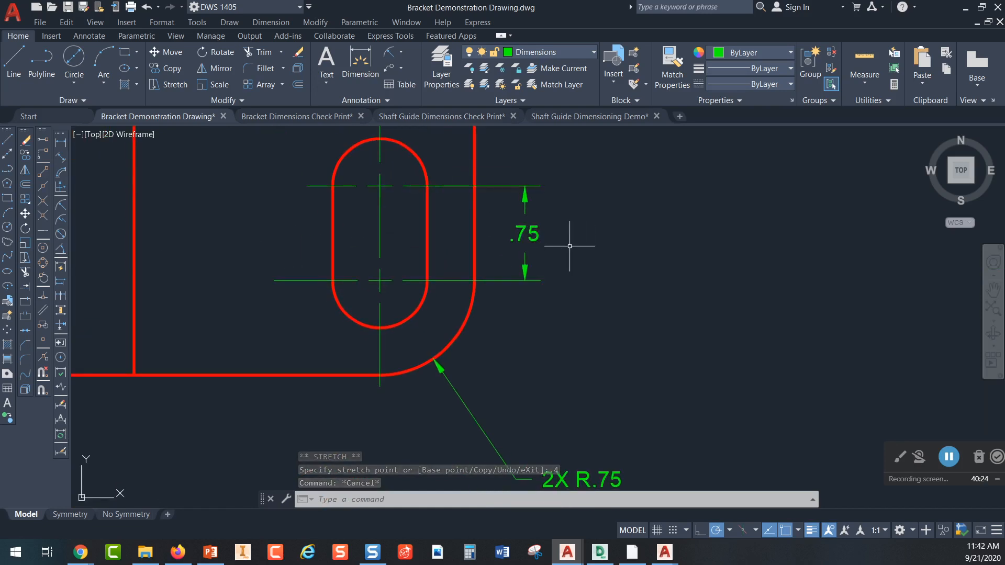
double_click(528, 233)
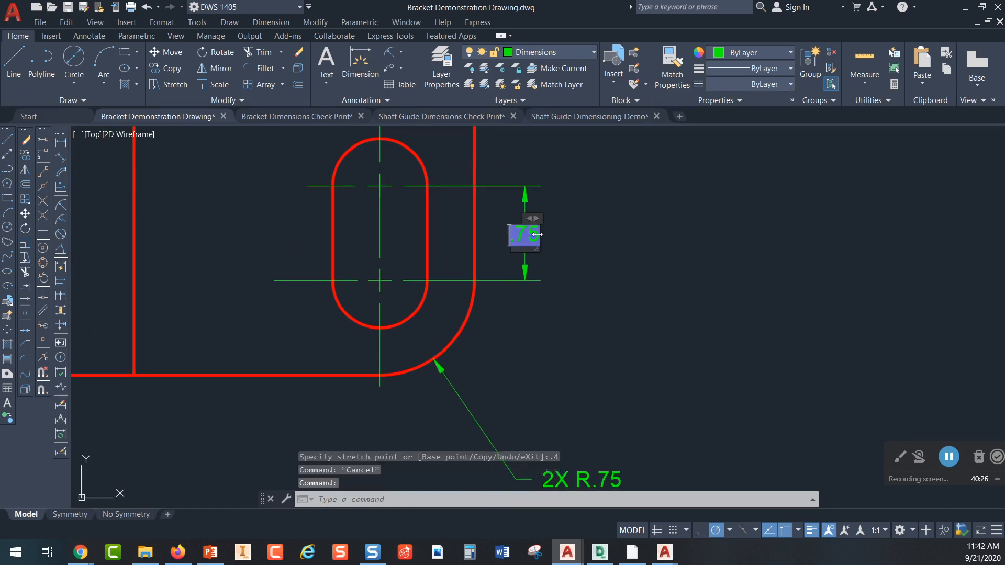
text(2X)
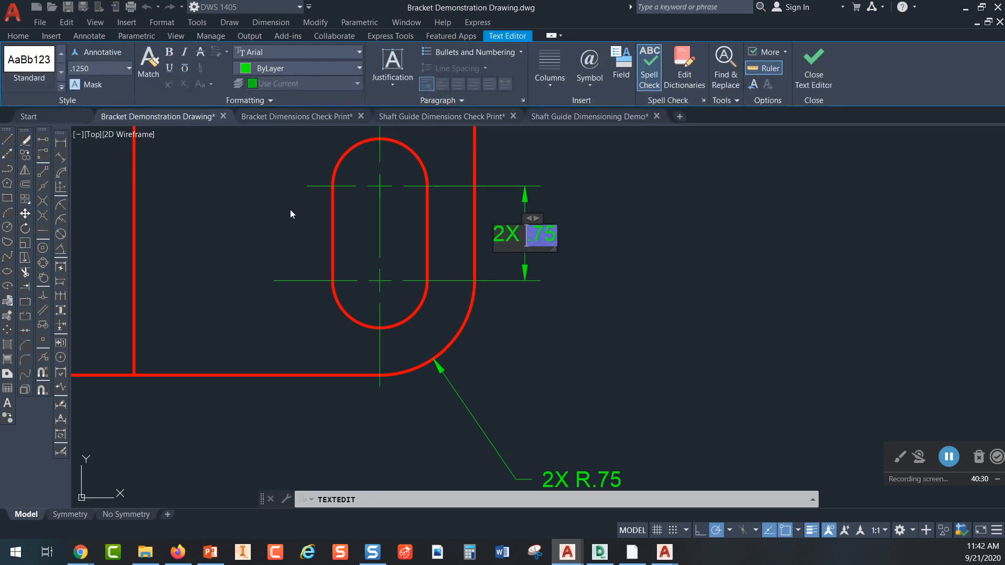
click(291, 214)
scroll(291, 214, down, 4)
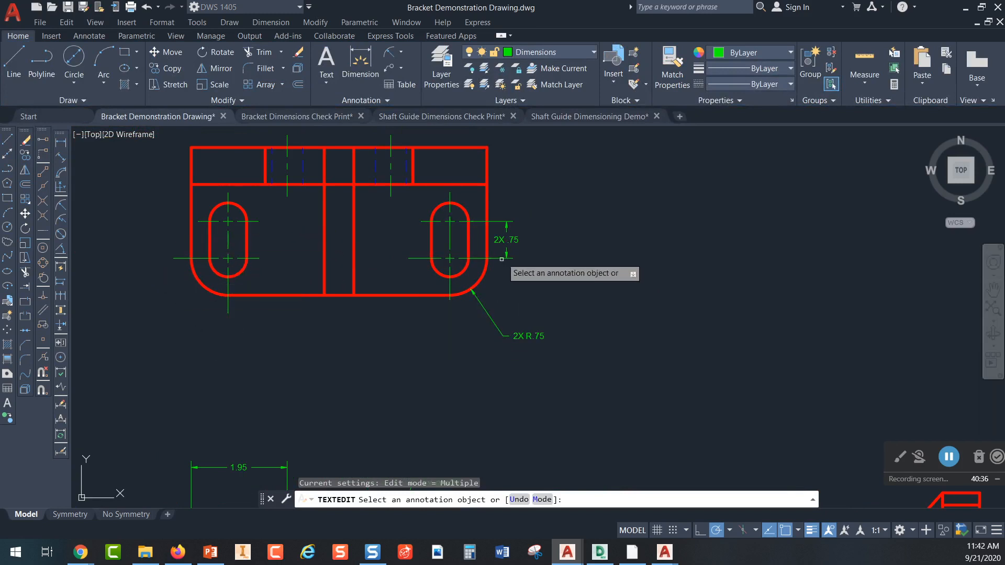
Add a radius dimension to the right slot's lower arc, its text below the part and level with the corner radius text
scroll(451, 275, up, 5)
scroll(450, 272, down, 2)
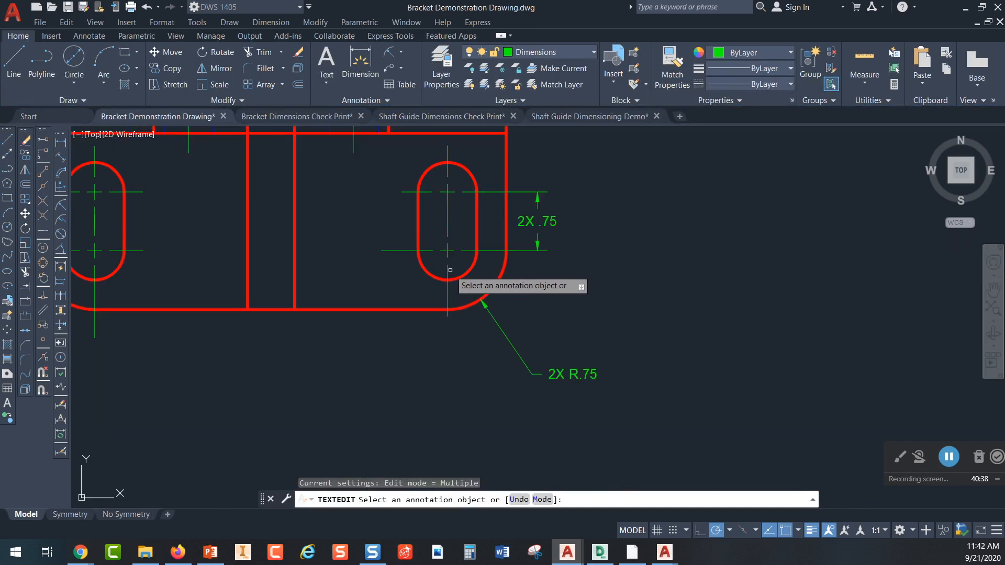
middle_drag(419, 271, 457, 256)
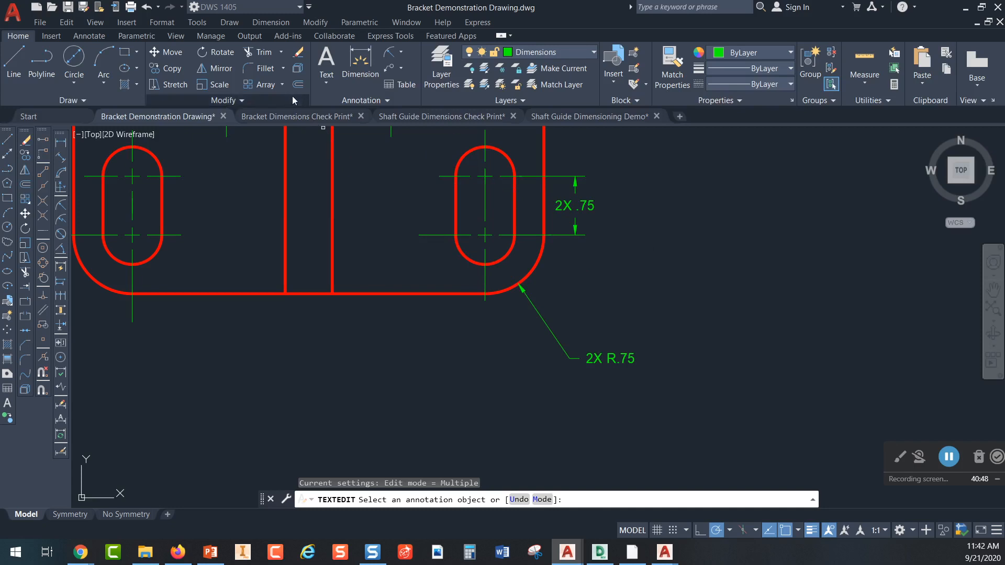
click(61, 206)
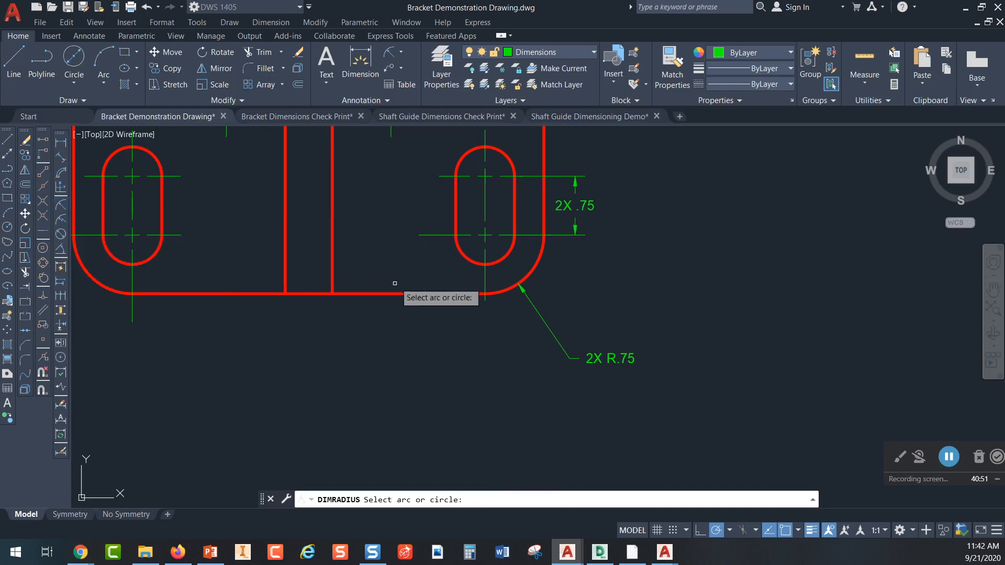
click(472, 260)
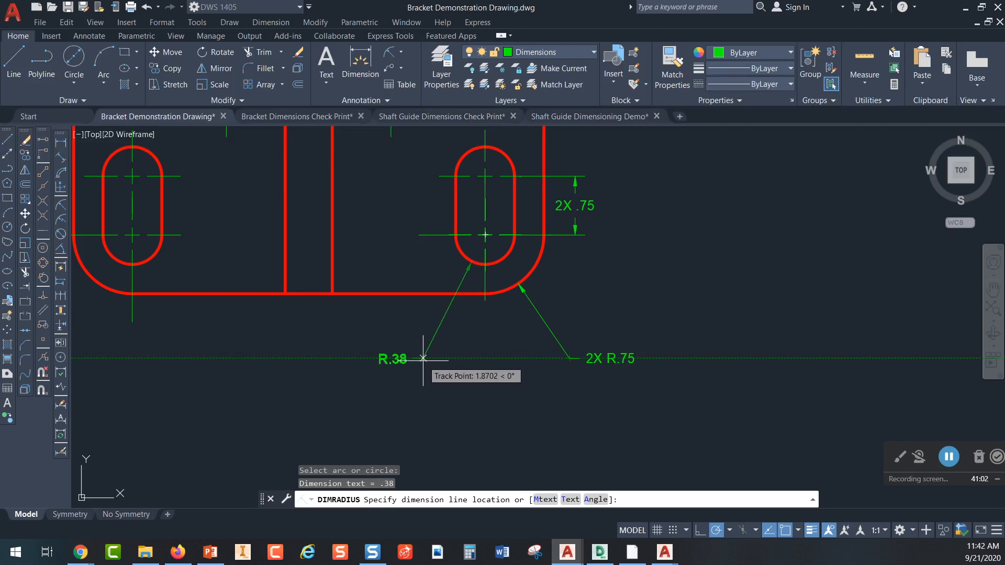
click(423, 359)
key(Escape)
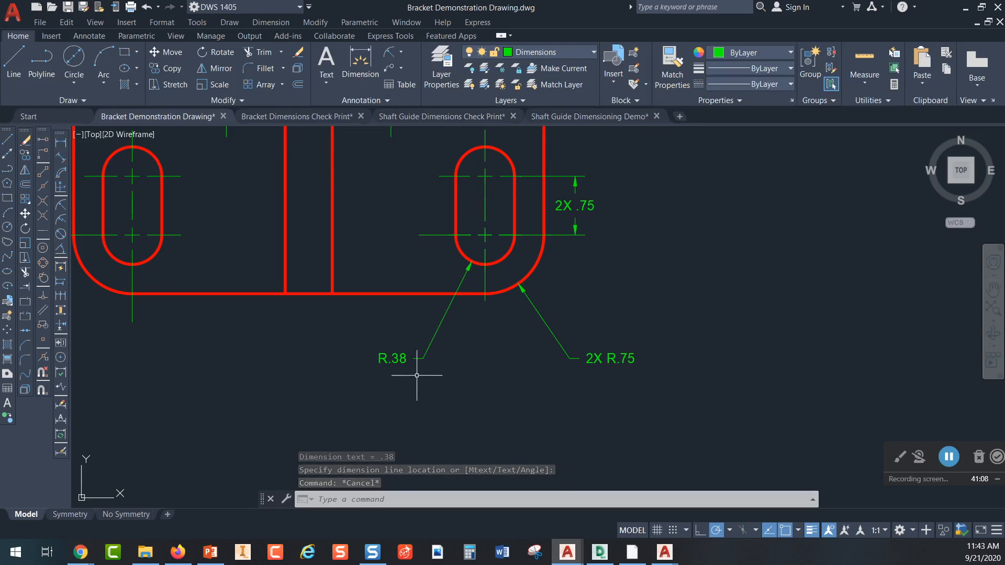
Add the prefix 4X to the slot's radius dimension and finish the text edit
double_click(404, 359)
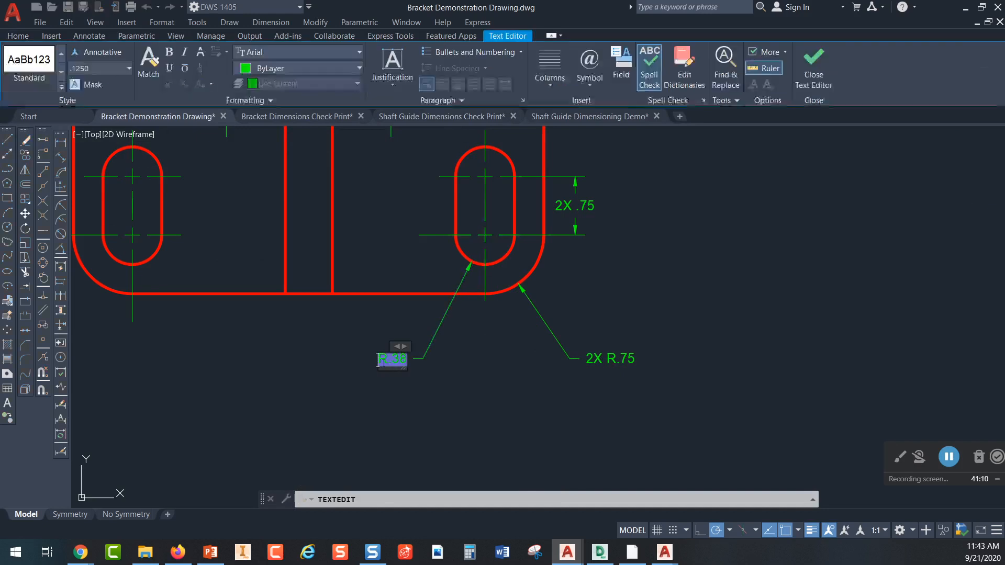
text(4X)
click(392, 409)
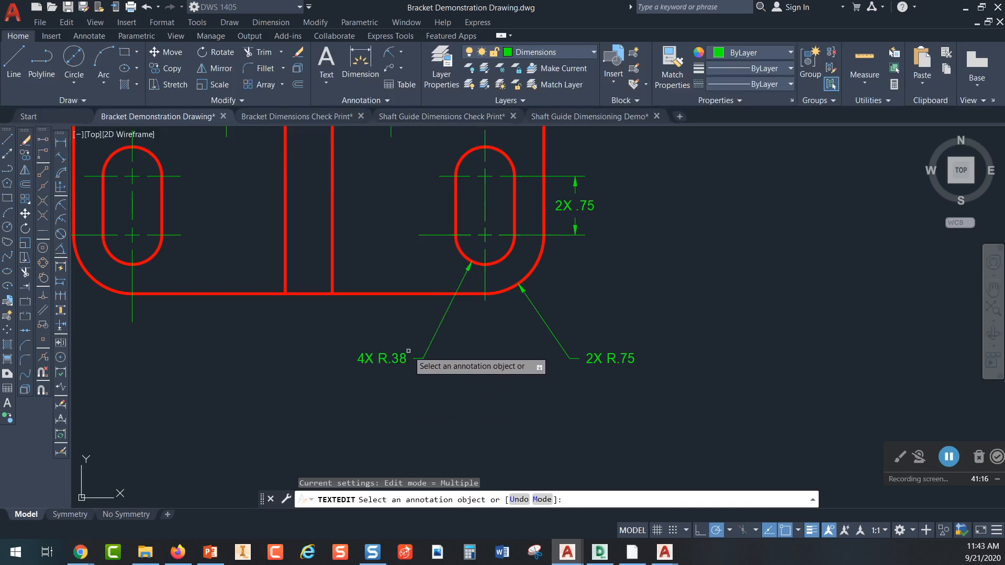
key(Escape)
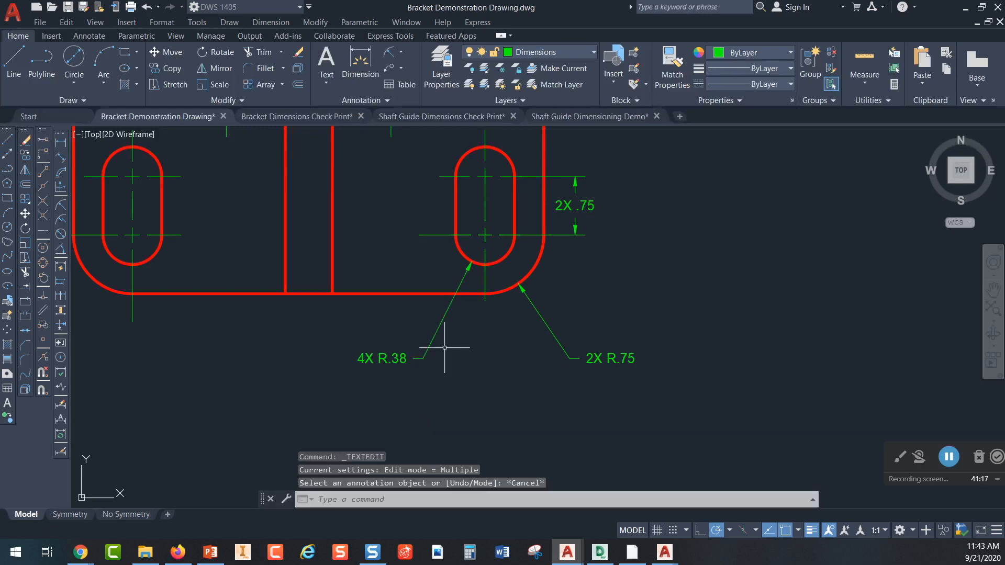
Set the slot radius dimension's precision to three decimal places (0.000)
click(403, 358)
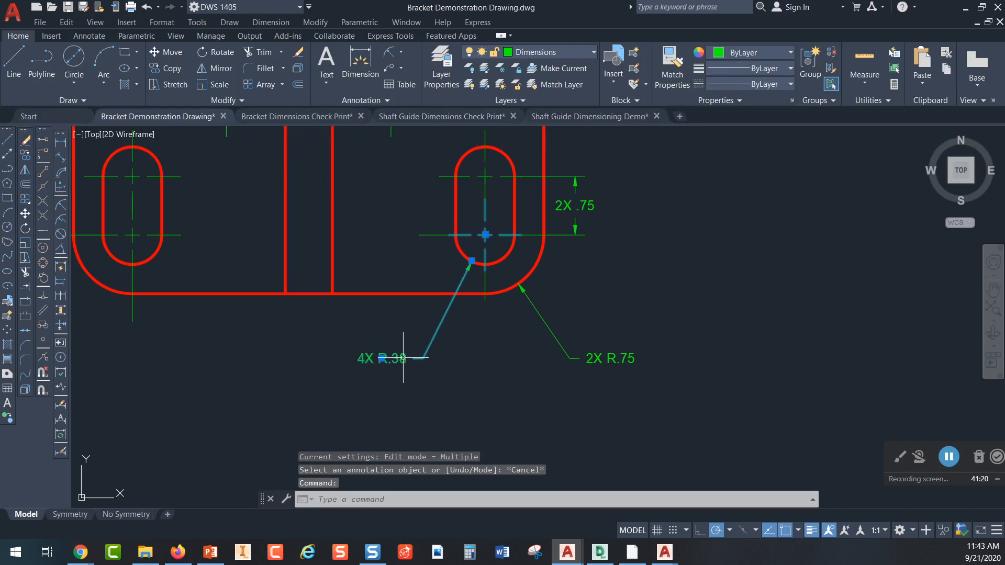
right_click(404, 359)
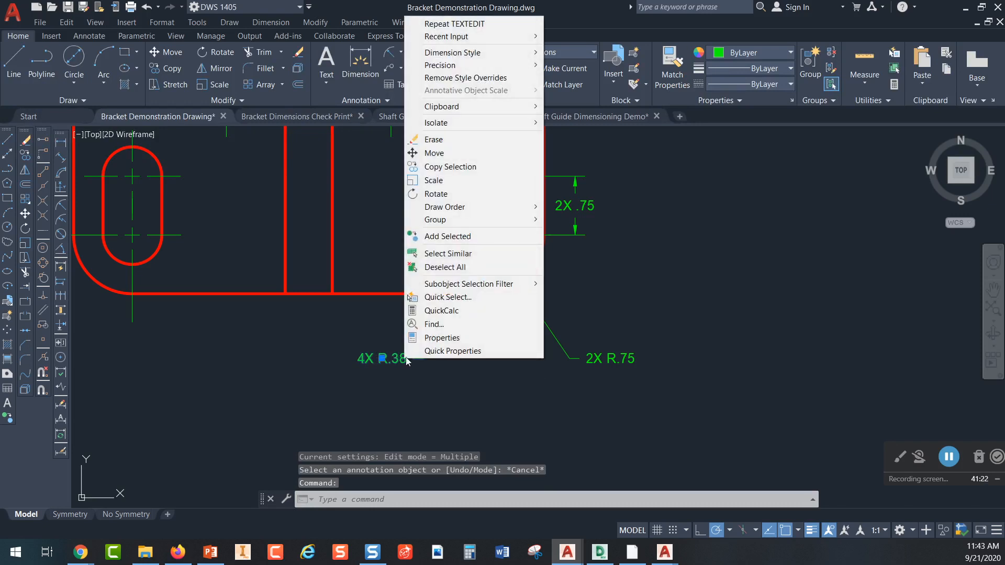
mouse_move(448, 70)
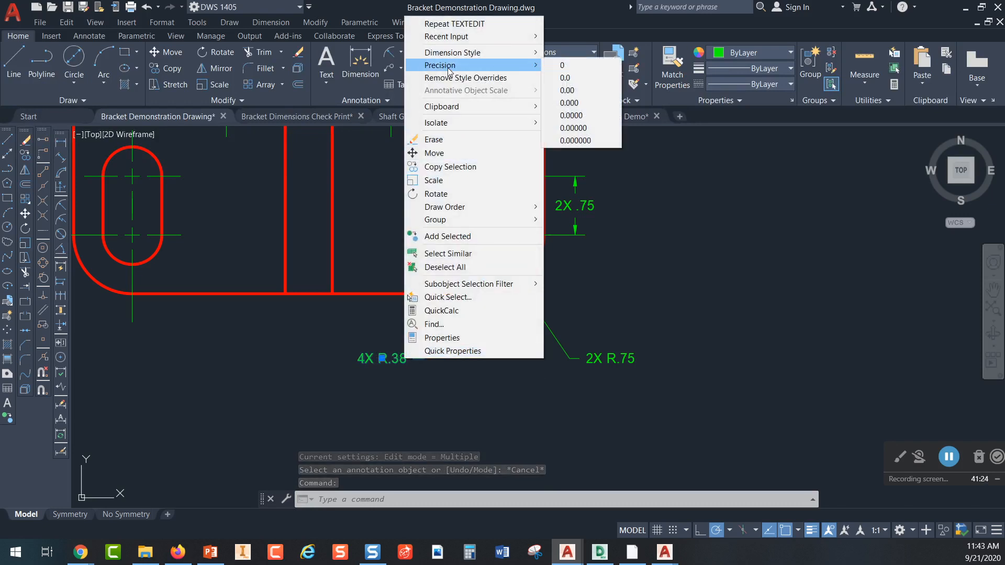
click(569, 102)
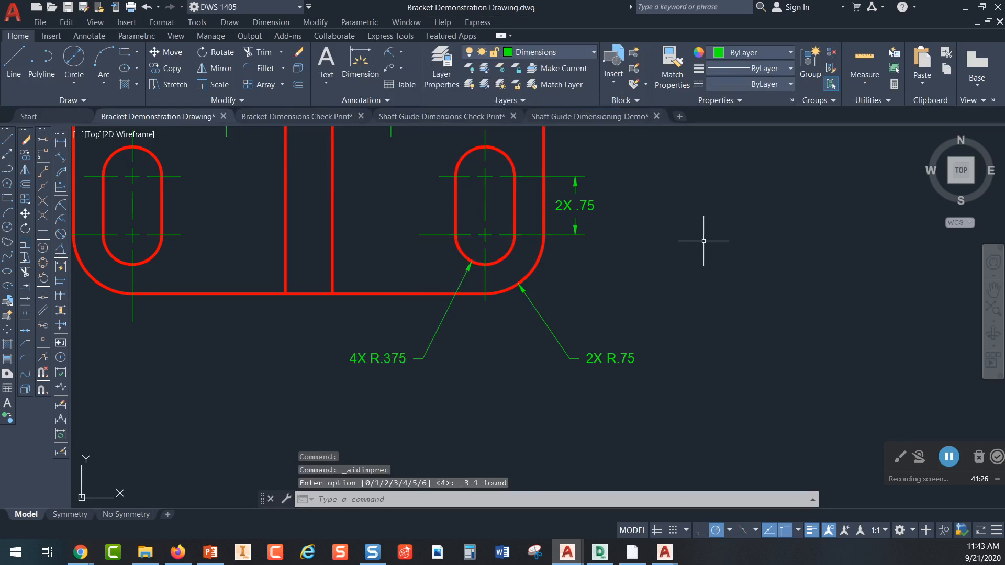
key(Escape)
Examine the slot dimensions and the corner radius dimension with its leader and center mark in the top view
scroll(601, 293, down, 3)
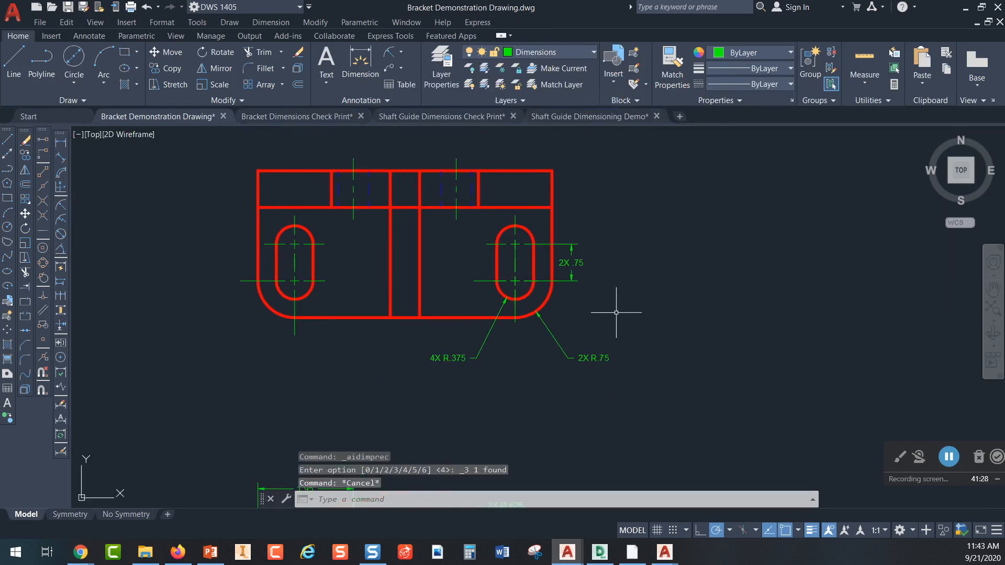
scroll(595, 255, up, 2)
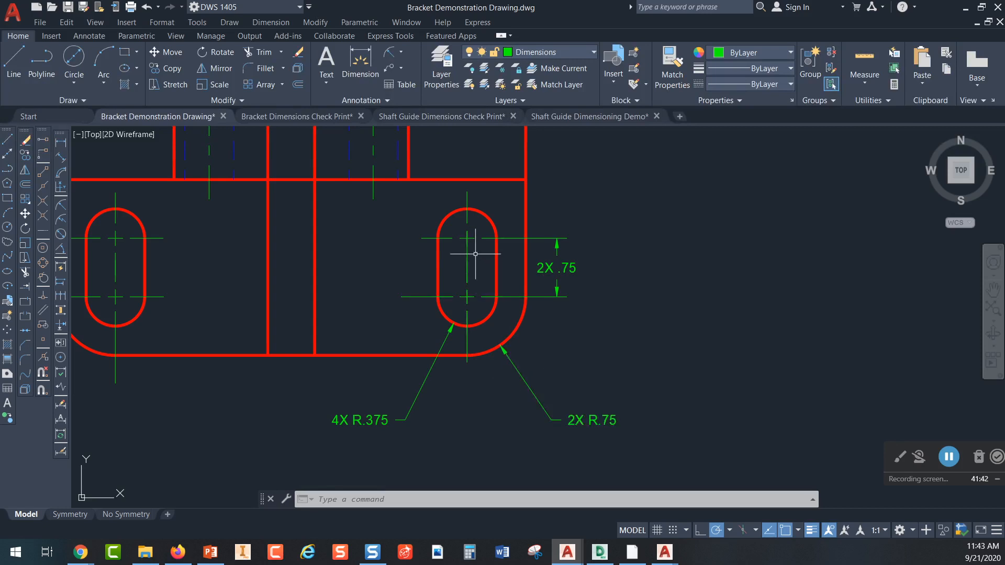
scroll(475, 254, up, 4)
scroll(508, 275, down, 4)
mouse_move(610, 378)
middle_down()
mouse_move(568, 301)
mouse_move(565, 322)
middle_up()
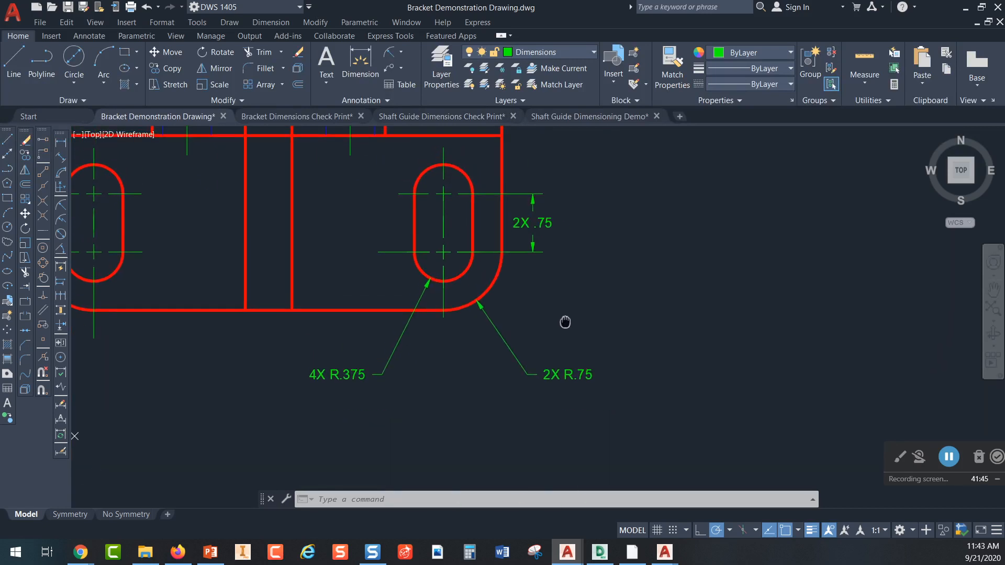
click(505, 342)
key(Escape)
key(Escape)
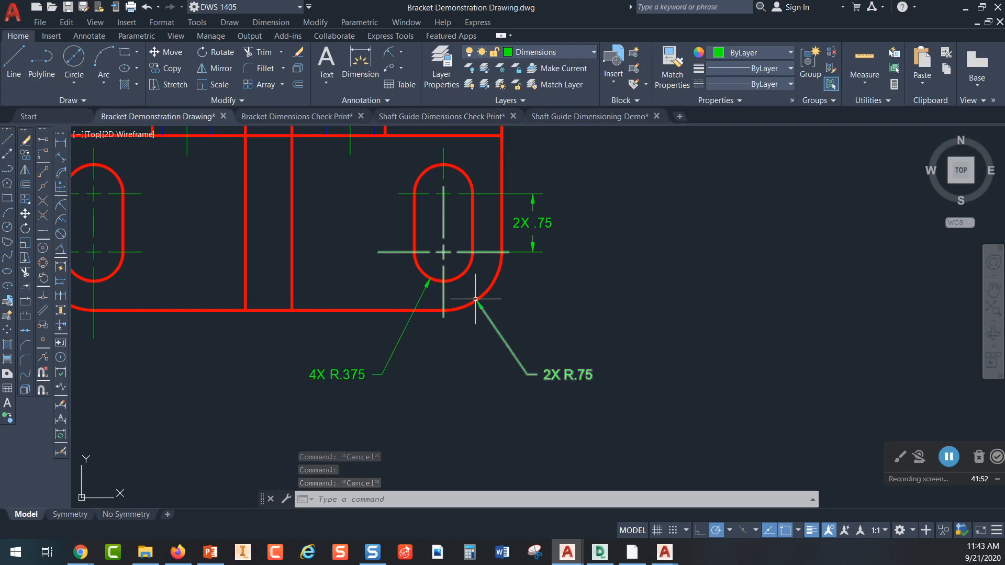
scroll(499, 321, up, 1)
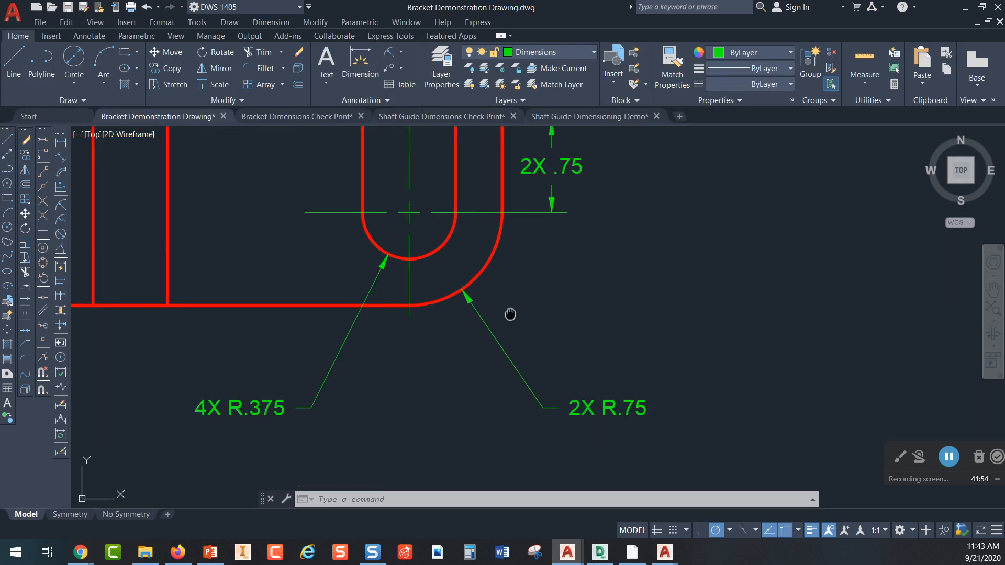
scroll(511, 314, up, 1)
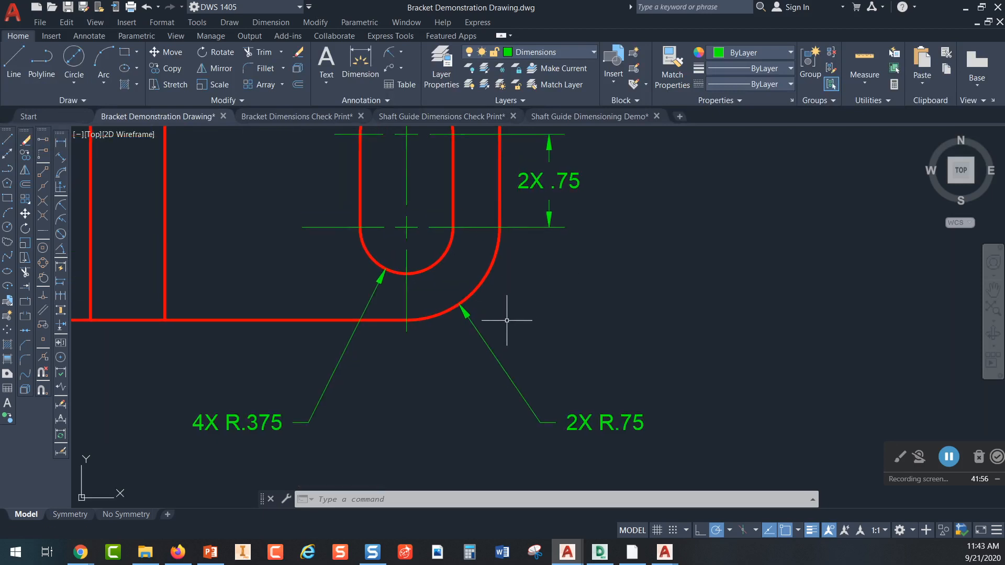
Change the corner radius dimension's style to ASME LARGE RADII and deselect it
click(487, 343)
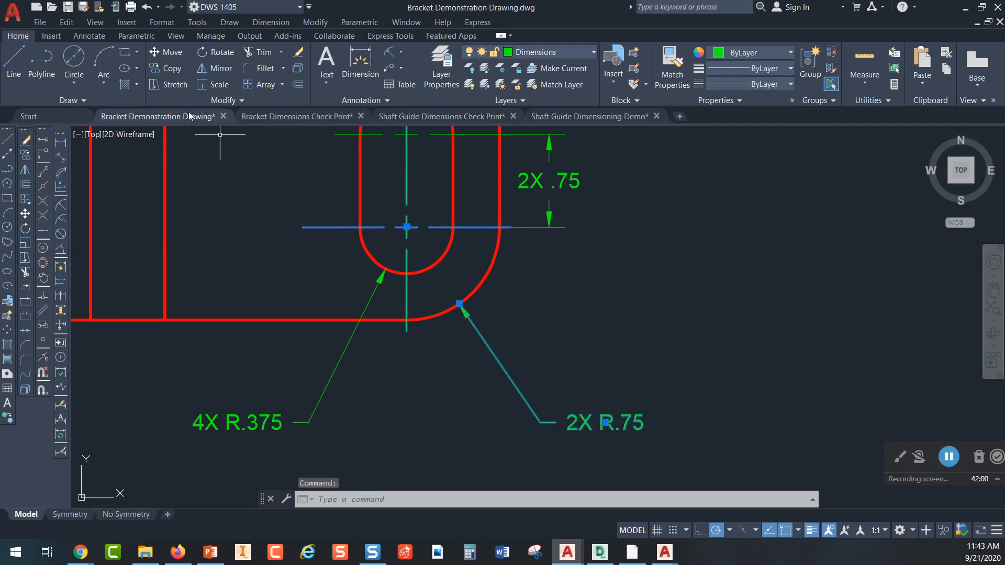
click(95, 40)
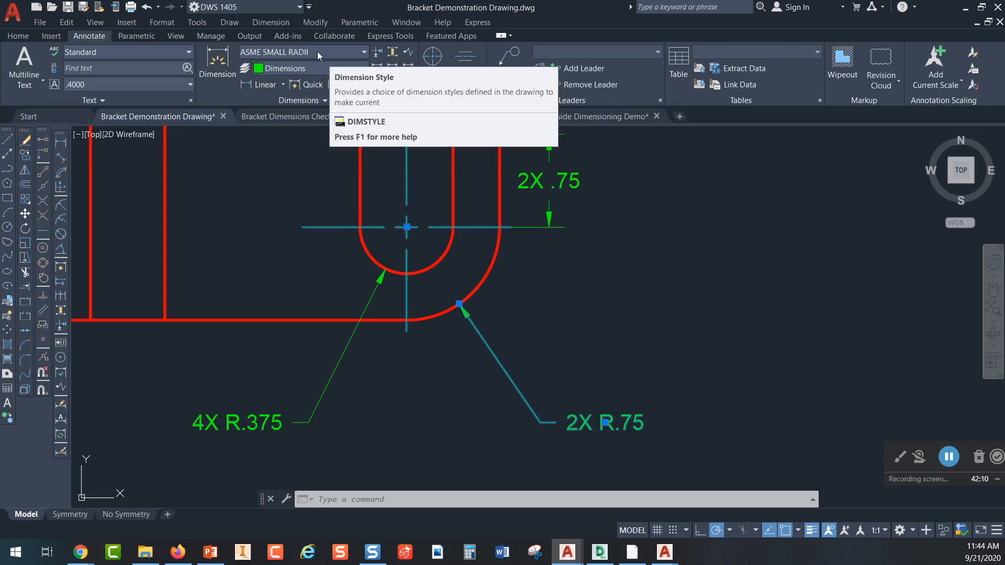
click(364, 53)
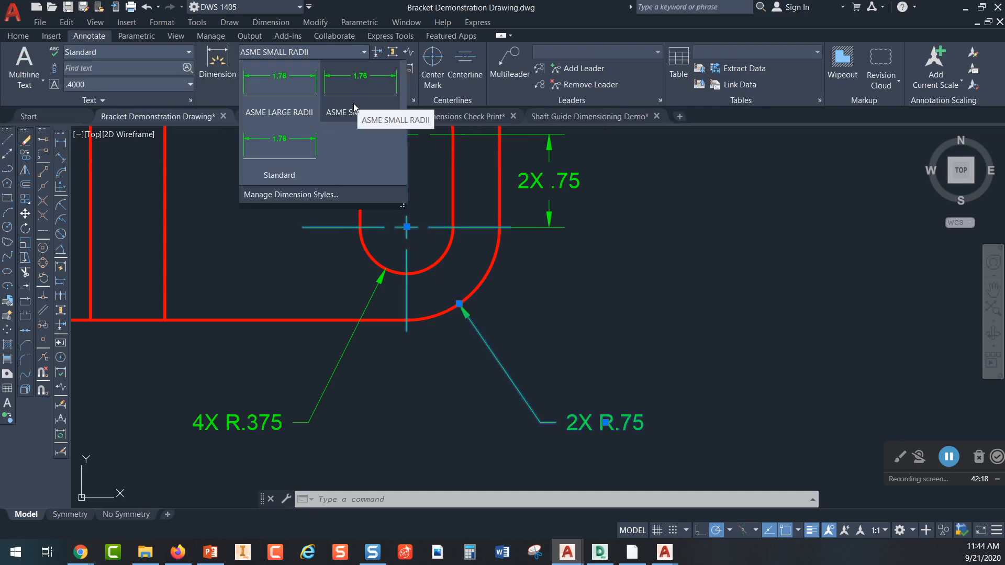
click(281, 95)
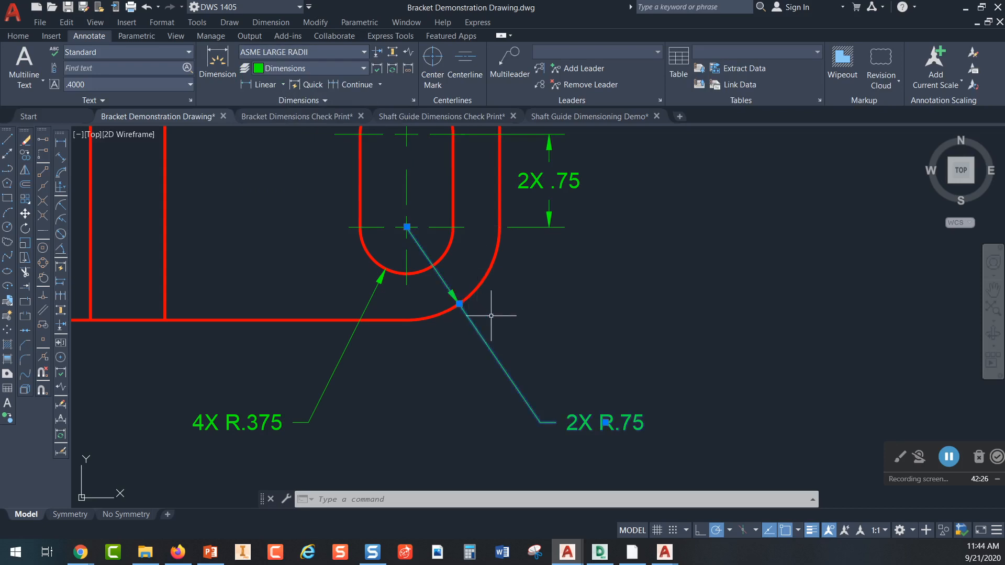
key(Escape)
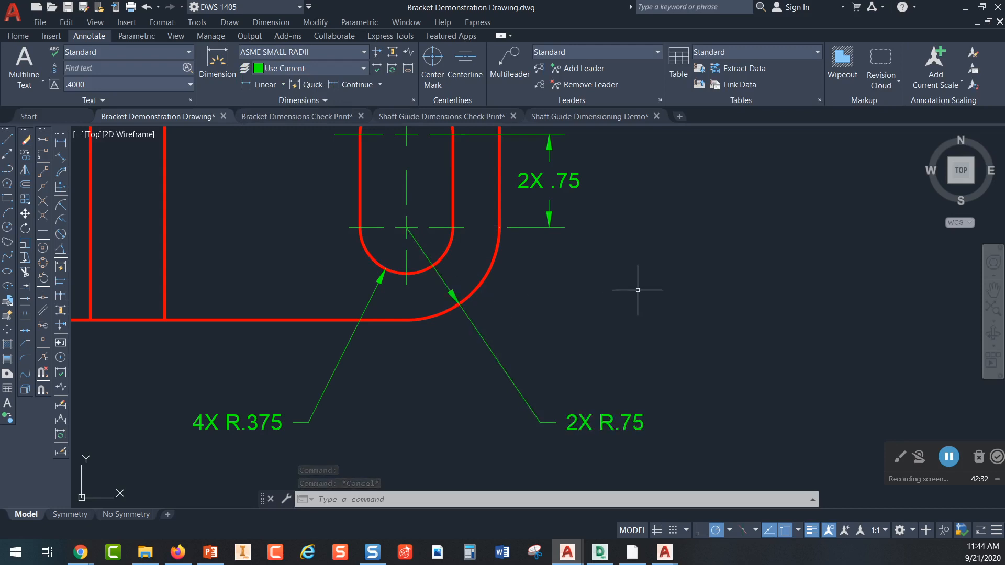
click(406, 282)
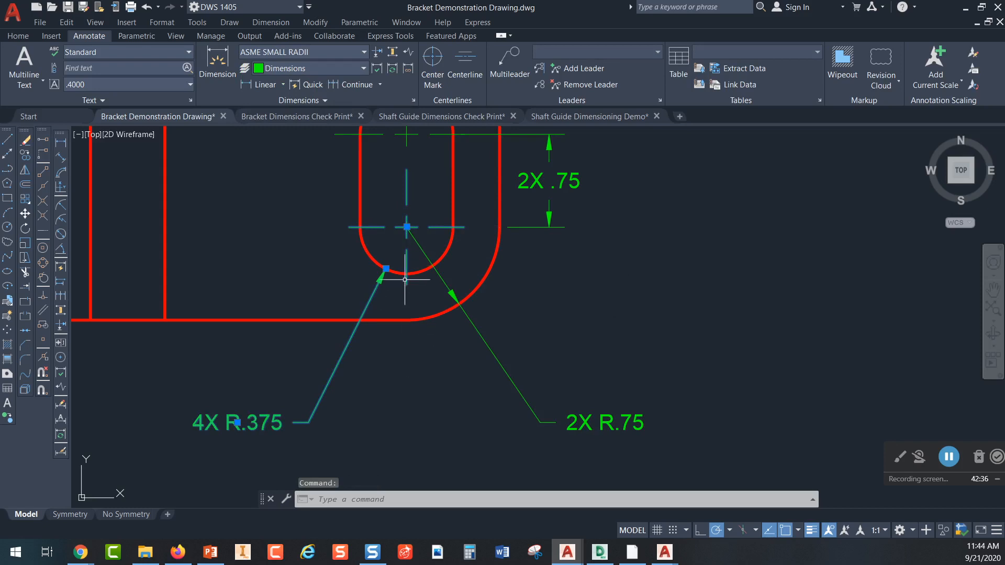
key(Escape)
key(Escape)
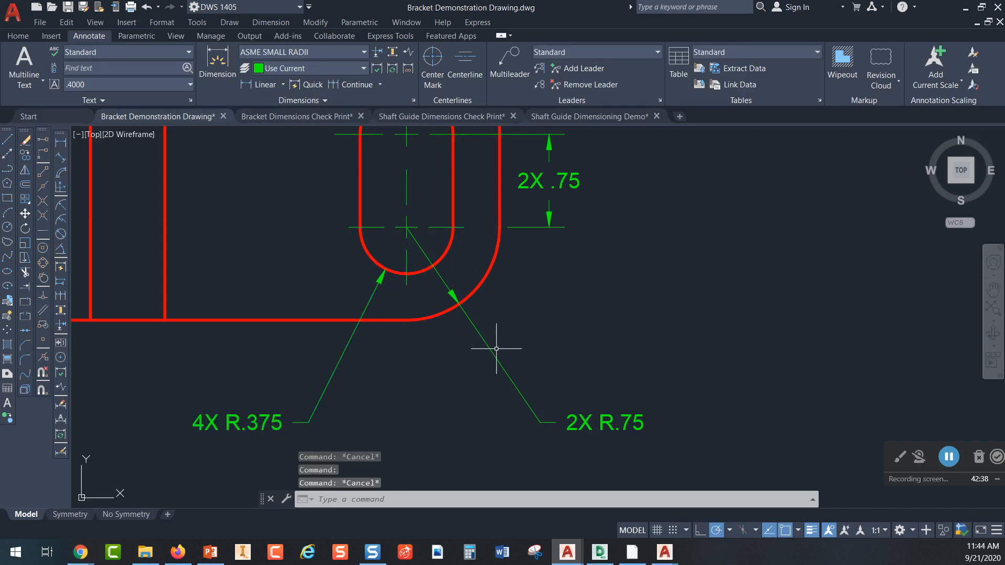
click(466, 227)
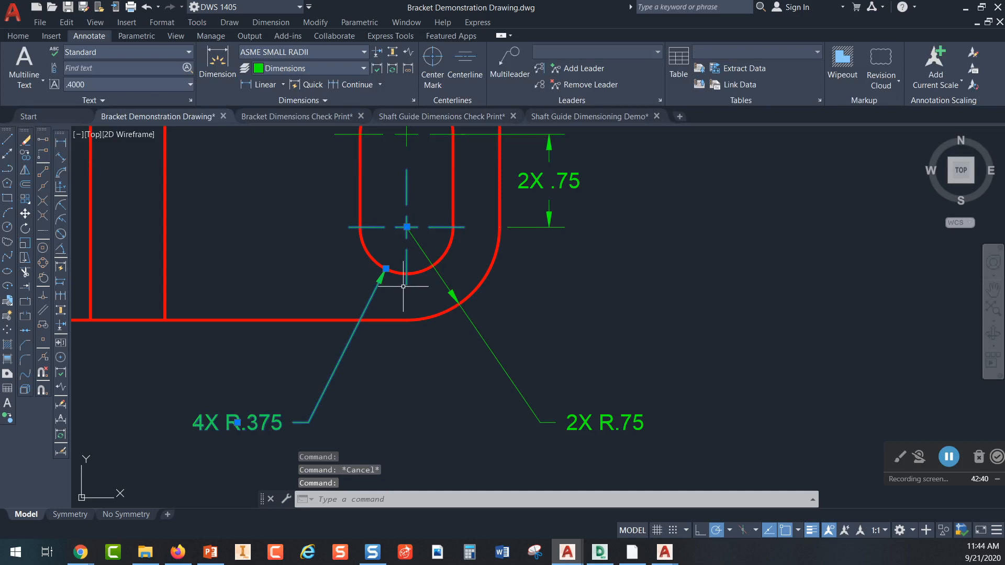
key(Escape)
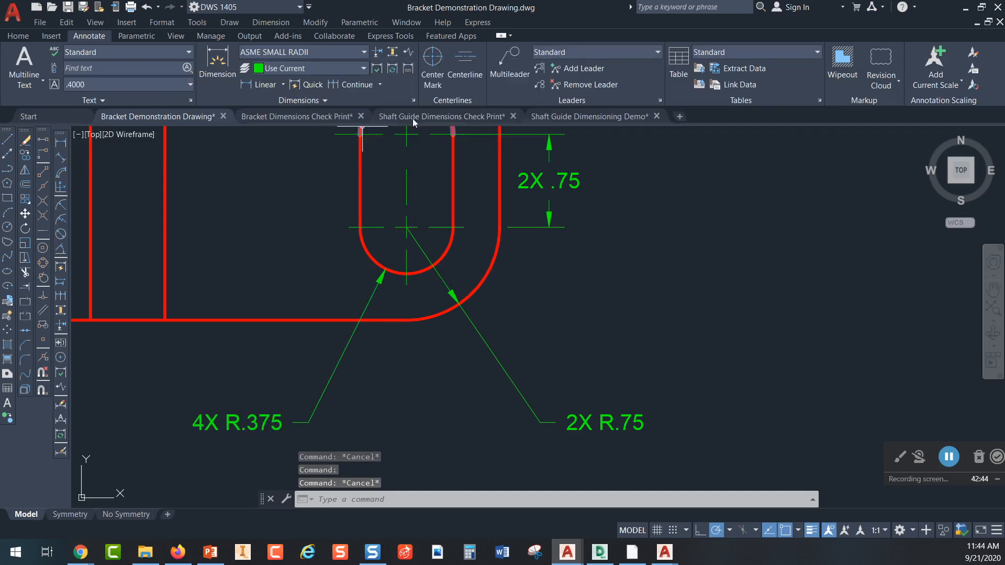
Add a center mark to the top view's lower-right corner arc
click(61, 358)
click(440, 315)
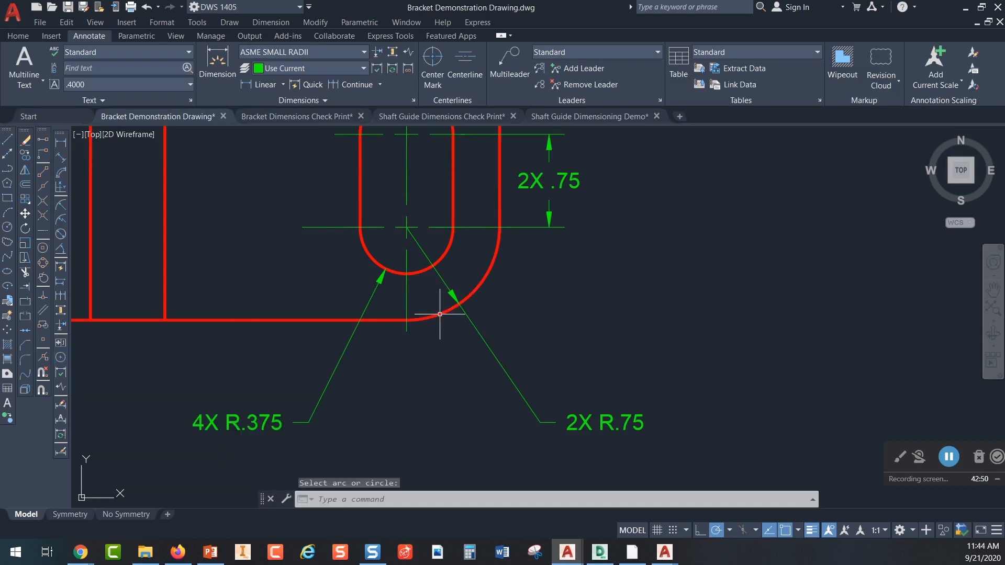
middle_drag(463, 226, 431, 244)
key(Escape)
Shorten the vertical center line inside the right slot by moving its upper end down to the line's midpoint
click(406, 233)
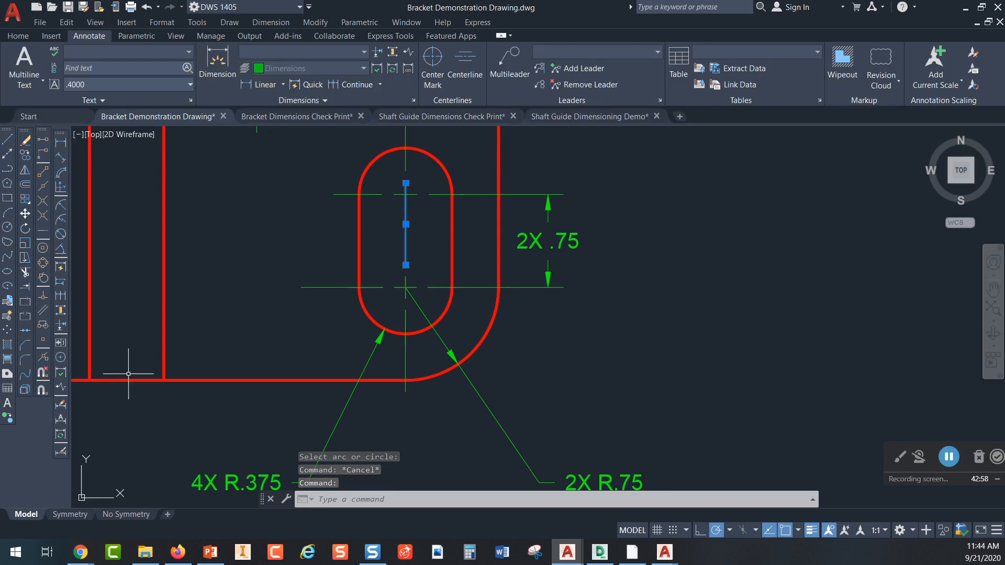
click(405, 183)
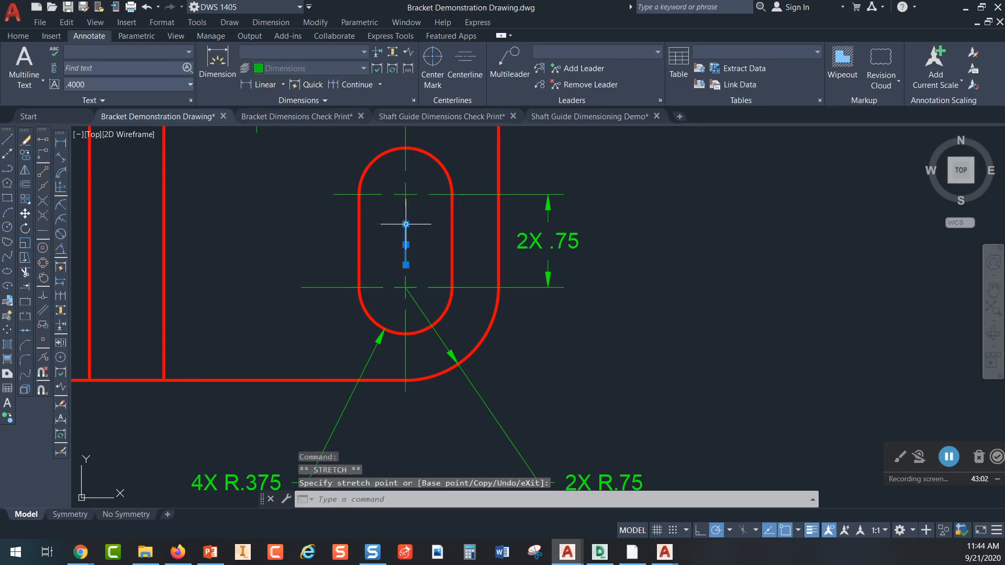
key(Escape)
scroll(417, 231, up, 2)
middle_drag(403, 246, 406, 376)
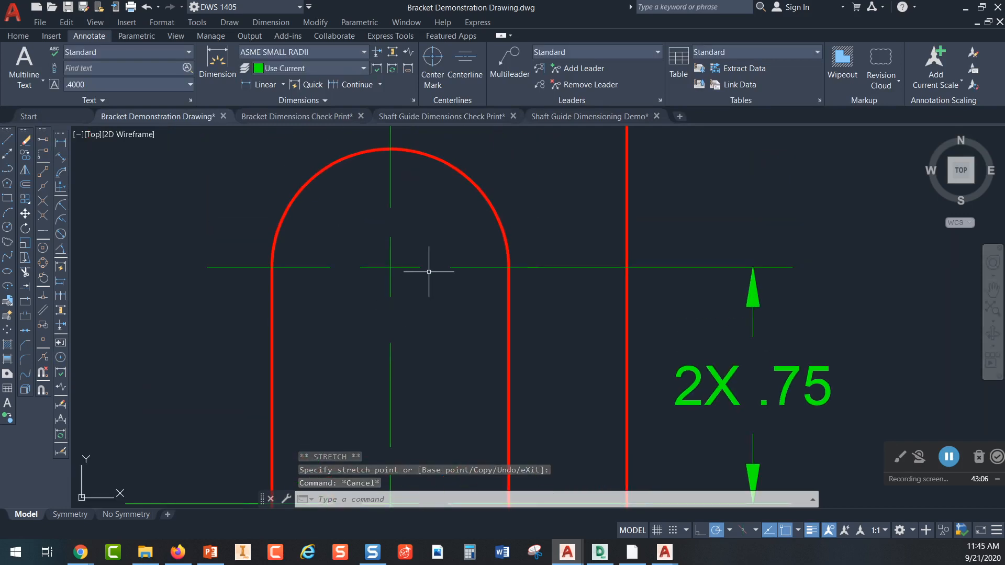
Extend the upper end of the vertical center line segment inside the right slot slightly upward toward the center mark
click(388, 366)
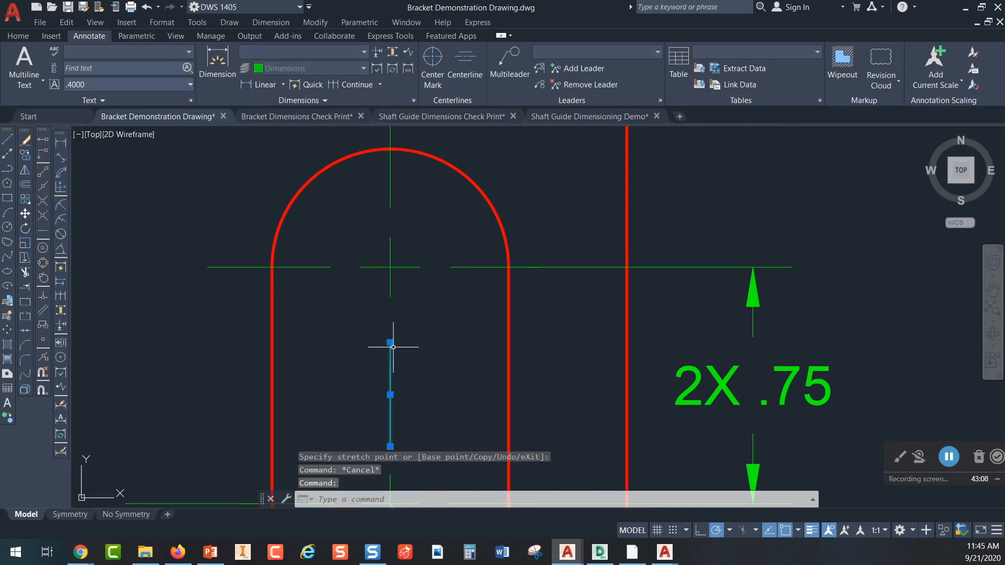
click(390, 341)
key(Escape)
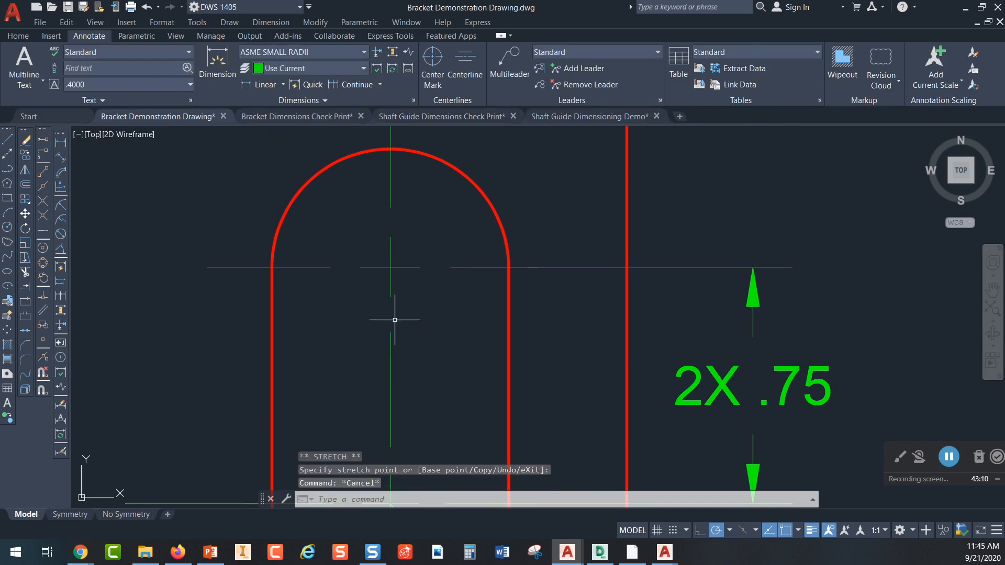
Examine the dimensions and center marks across the bracket's top, front and side views
mouse_move(436, 319)
middle_down()
mouse_move(431, 244)
mouse_move(752, 240)
mouse_move(676, 274)
middle_up()
scroll(434, 316, down, 2)
scroll(617, 288, down, 2)
scroll(596, 301, down, 1)
mouse_move(579, 288)
middle_down()
mouse_move(494, 272)
mouse_move(435, 238)
middle_up()
scroll(435, 241, down, 1)
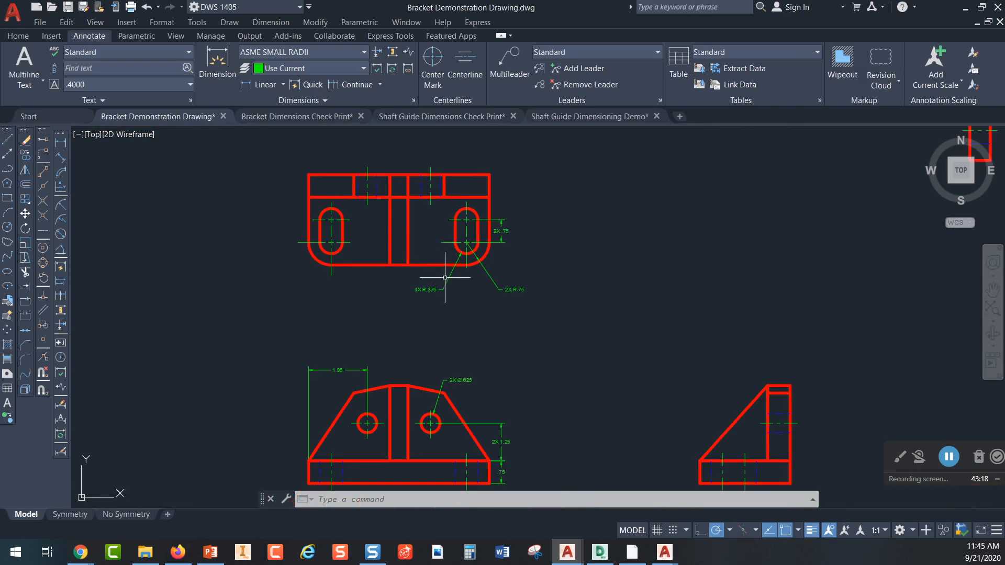
middle_drag(445, 278, 427, 261)
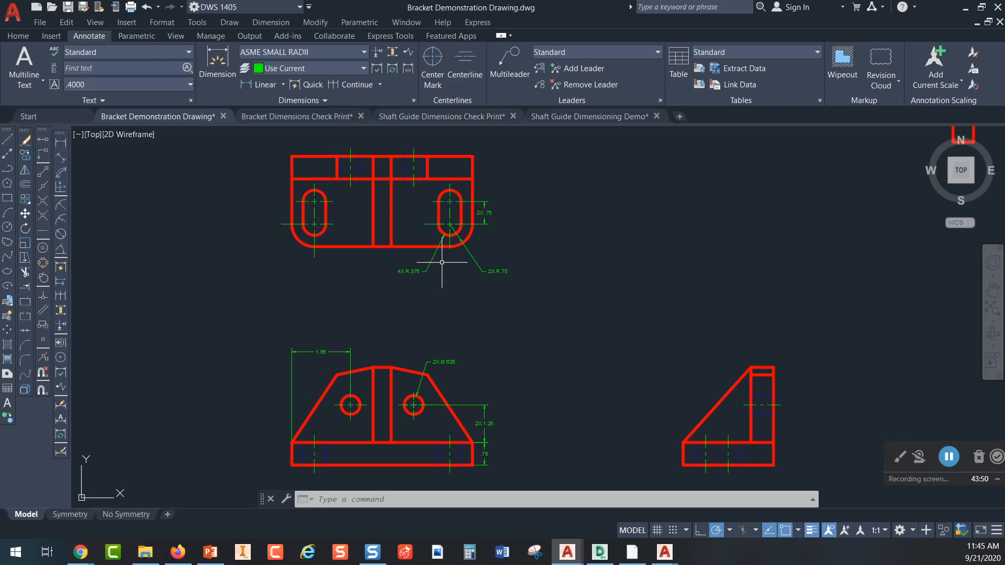
Switch to Firefox and open the Chapter 5 Curriculum - Dimensioning Basics page of the Technical Drafting course
click(965, 11)
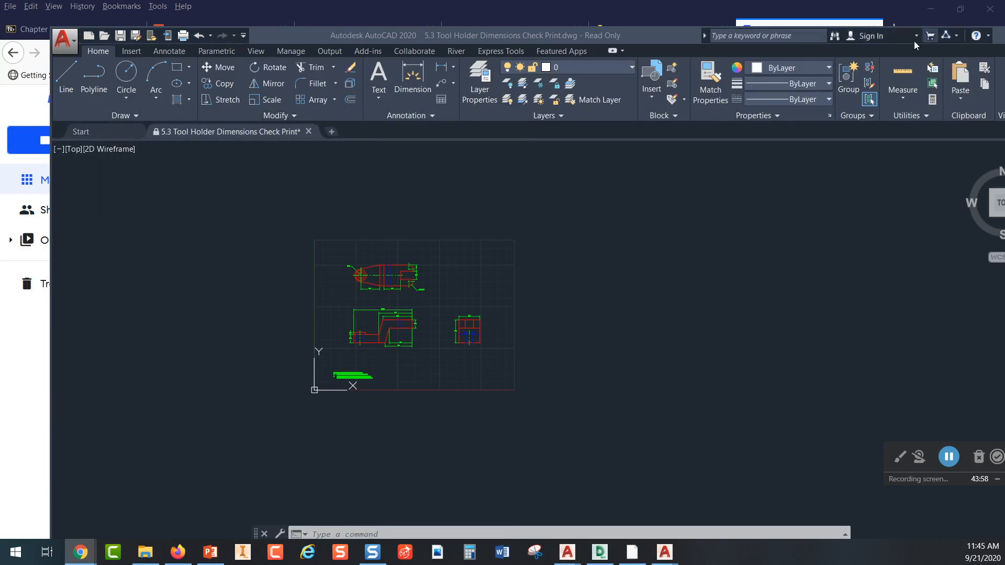
click(929, 35)
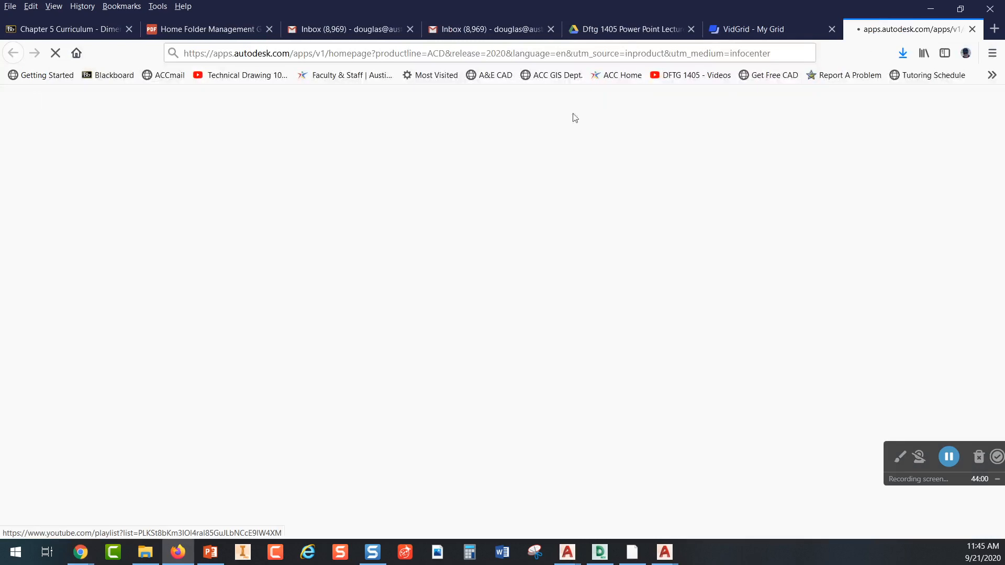
click(73, 31)
click(267, 243)
scroll(374, 372, down, 6)
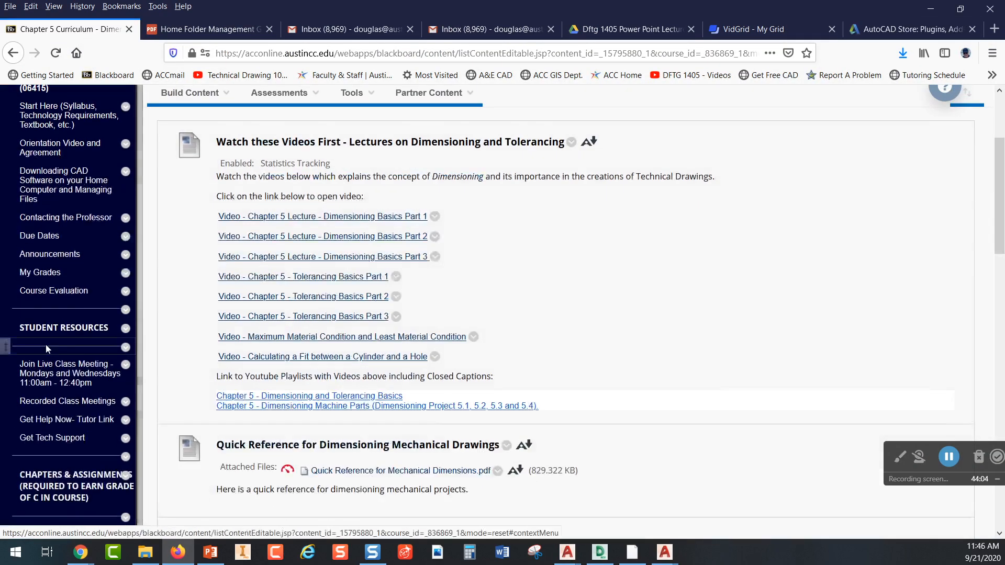
scroll(55, 345, down, 3)
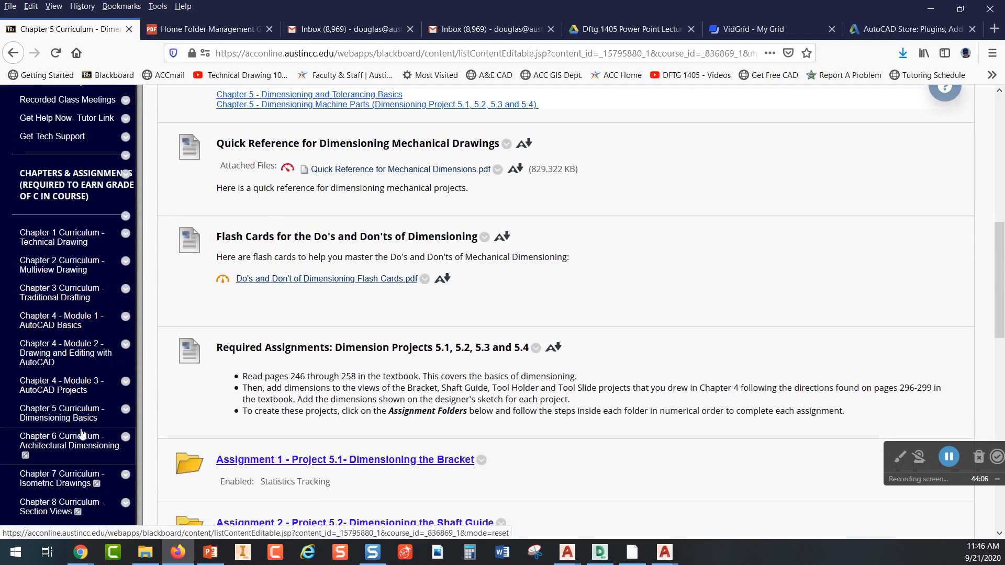
click(64, 414)
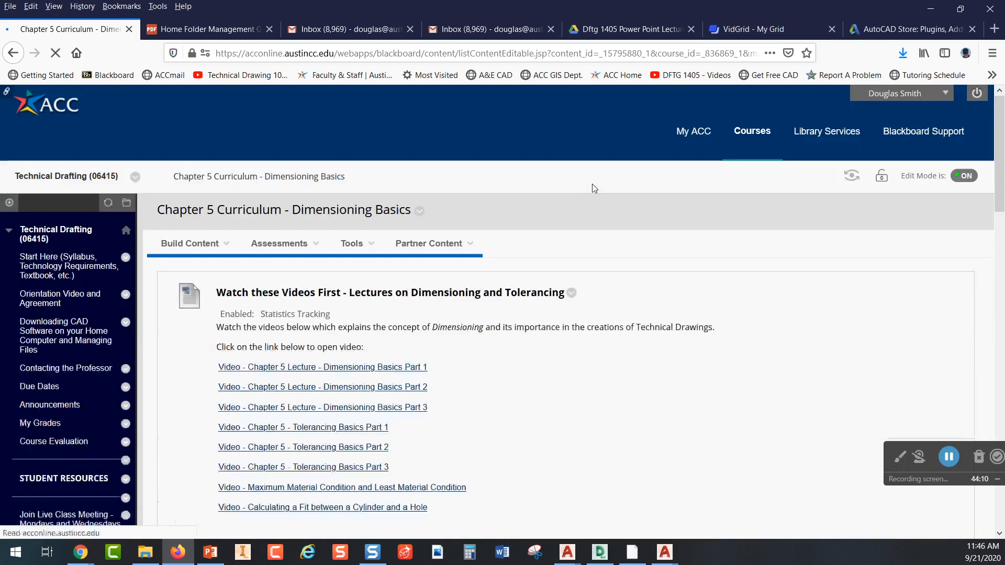
Review the Chapter 5 lecture videos, quick reference, flash cards and required dimensioning assignments
scroll(408, 225, down, 4)
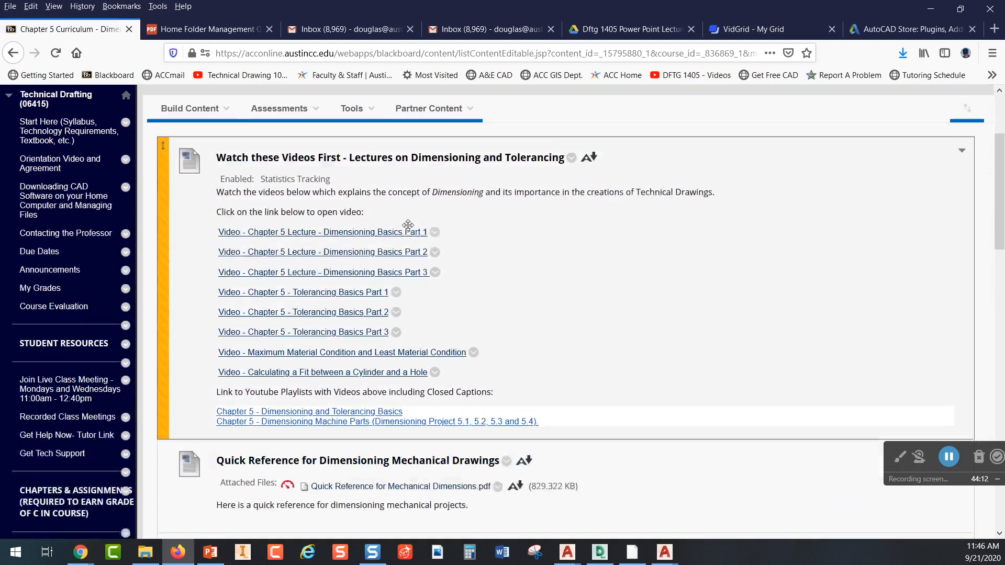
scroll(445, 226, up, 3)
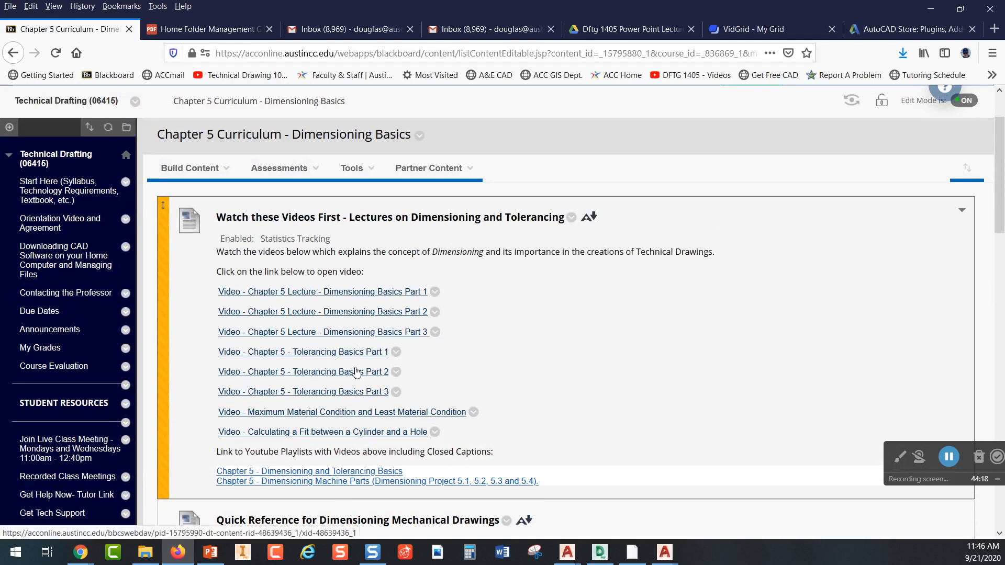
scroll(499, 304, down, 2)
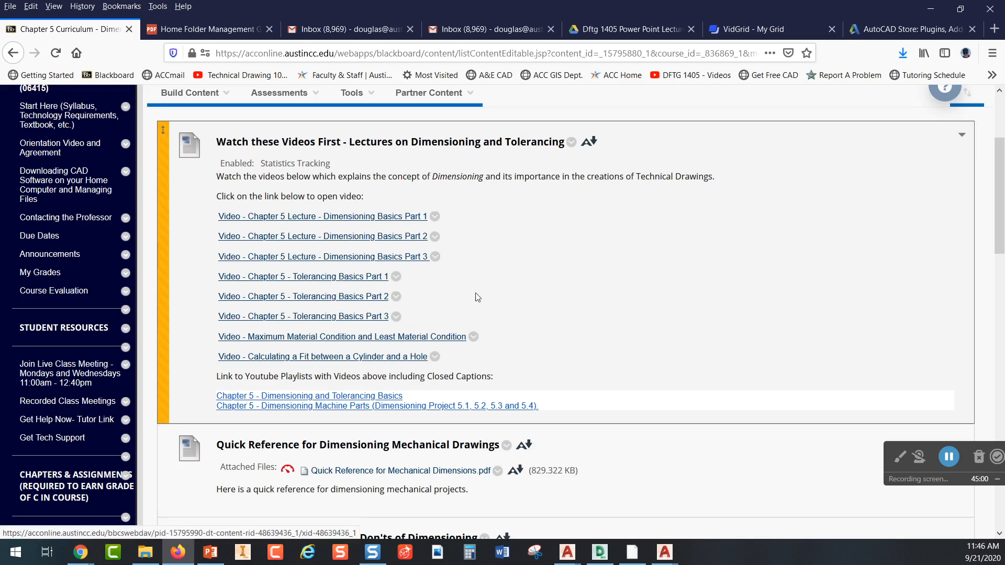
scroll(492, 285, down, 3)
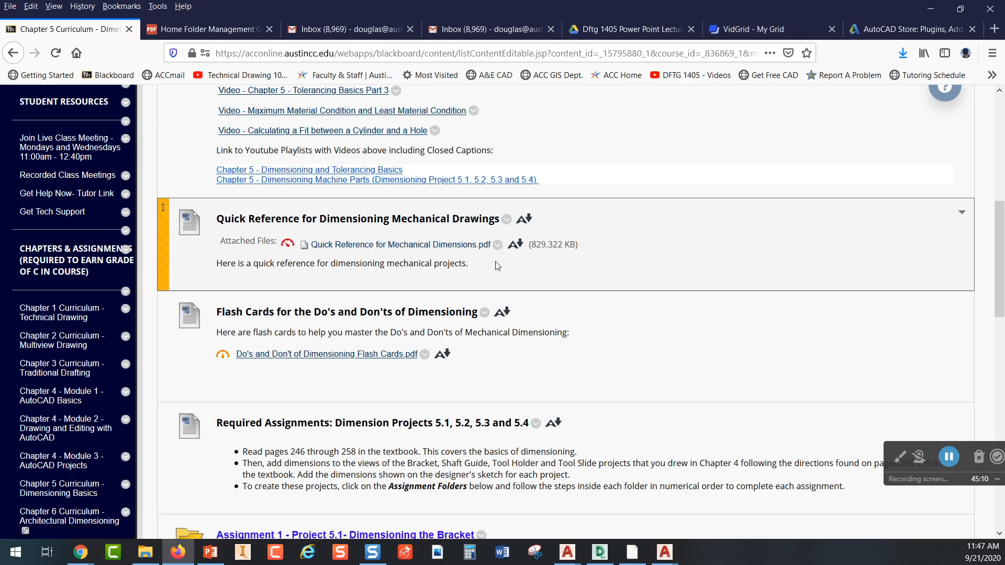
scroll(498, 266, down, 5)
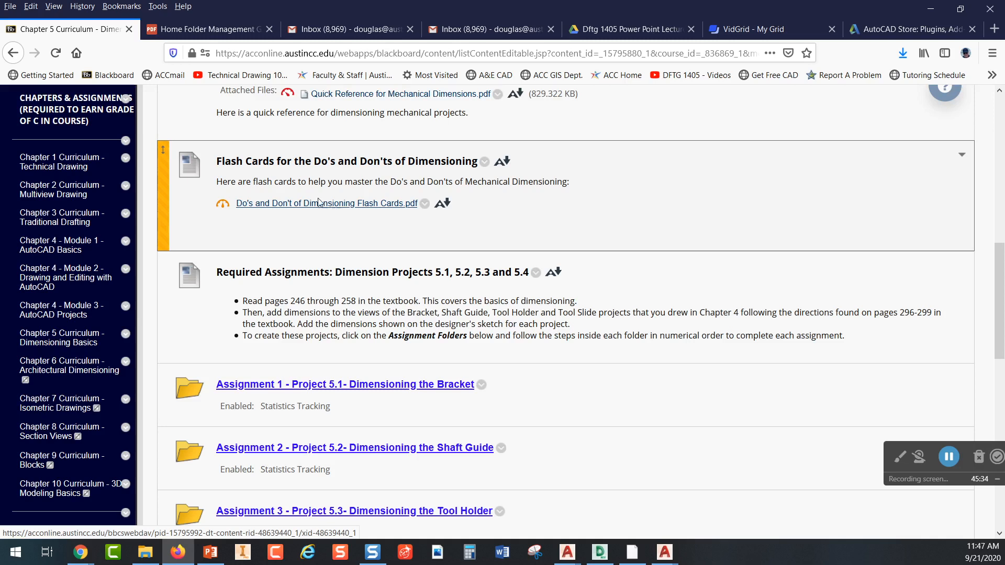
scroll(345, 236, down, 3)
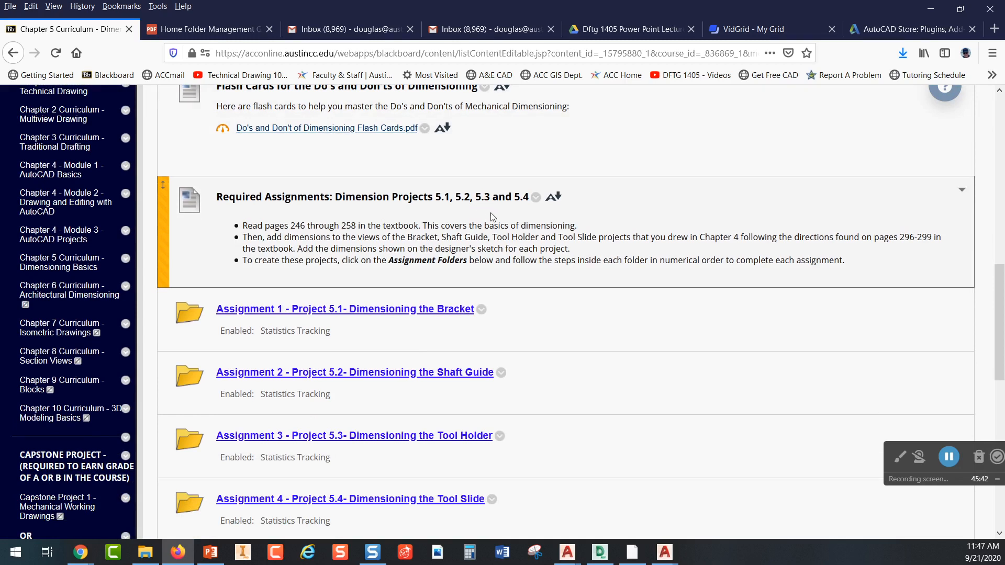
Open Assignment 1 - Project 5.1 - Dimensioning the Bracket and read its dimension layer and dimension style instructions
click(395, 311)
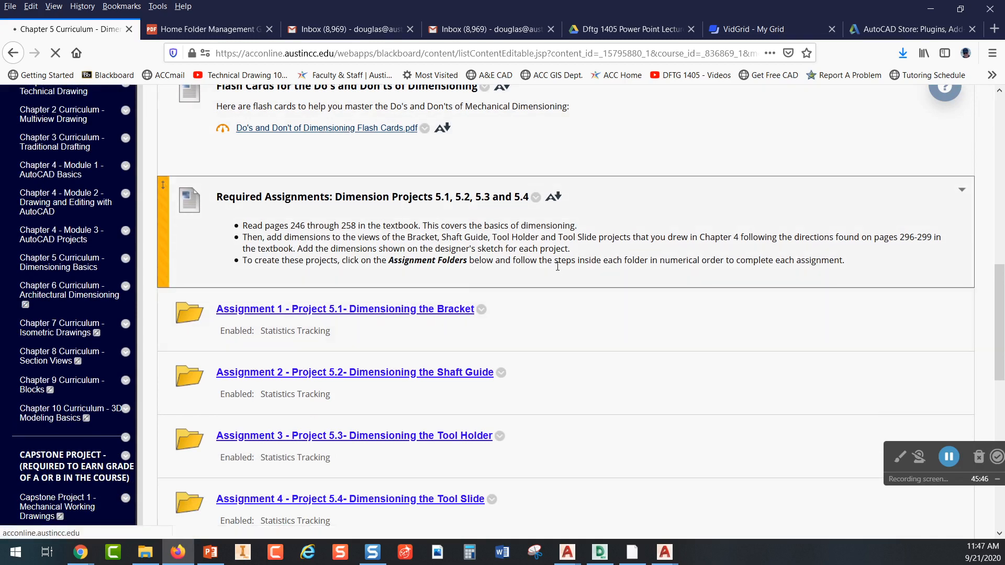
scroll(559, 270, down, 3)
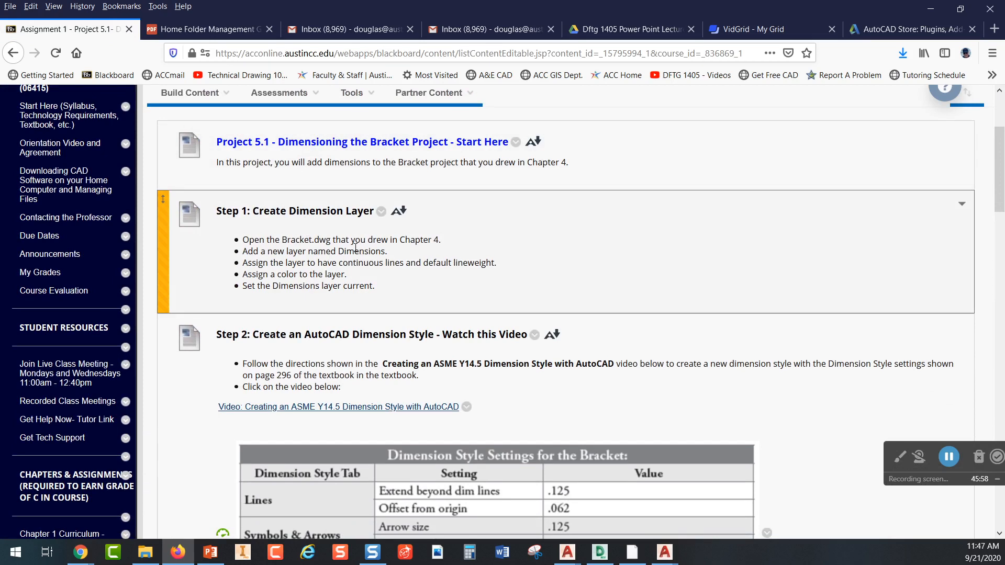
scroll(371, 272, down, 3)
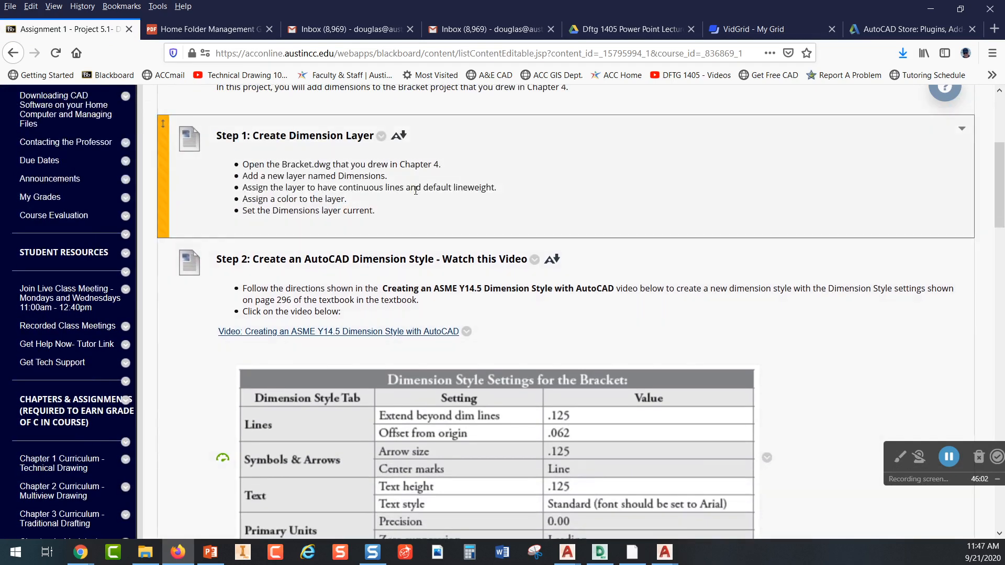
scroll(397, 187, down, 6)
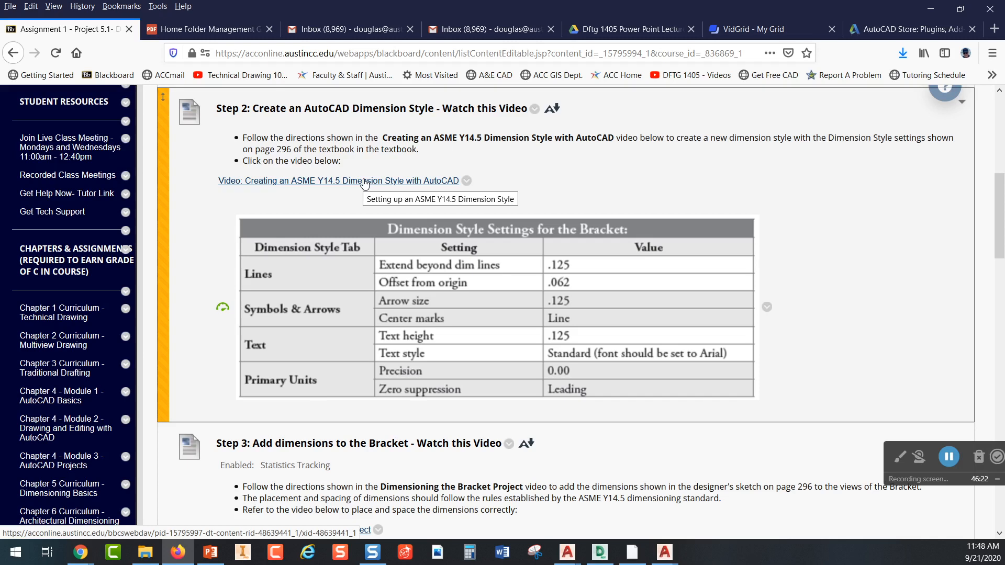
Review the Step 3 instructions for adding dimensions and examine the designer's sketch of the bracket
scroll(390, 242, down, 5)
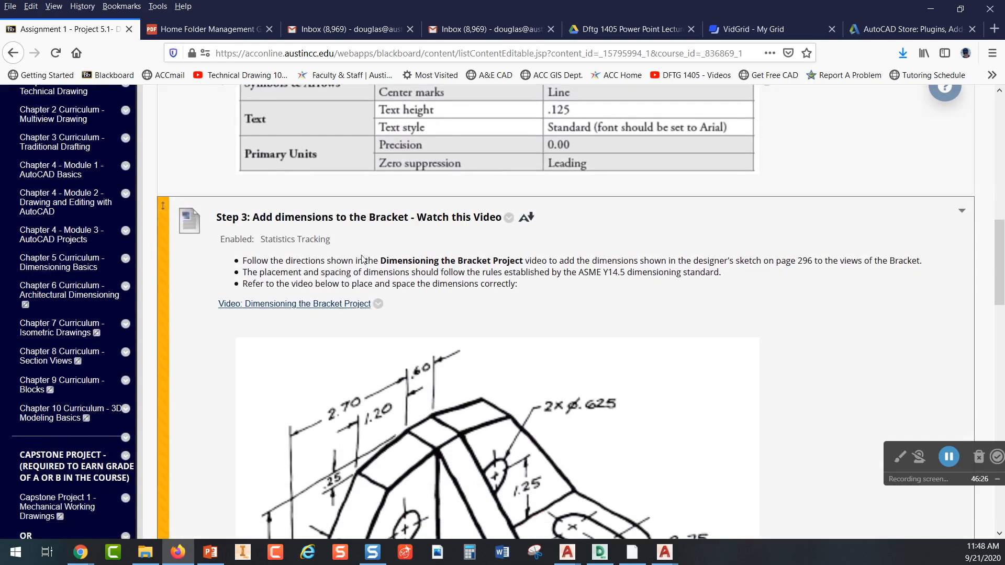
scroll(330, 313, down, 2)
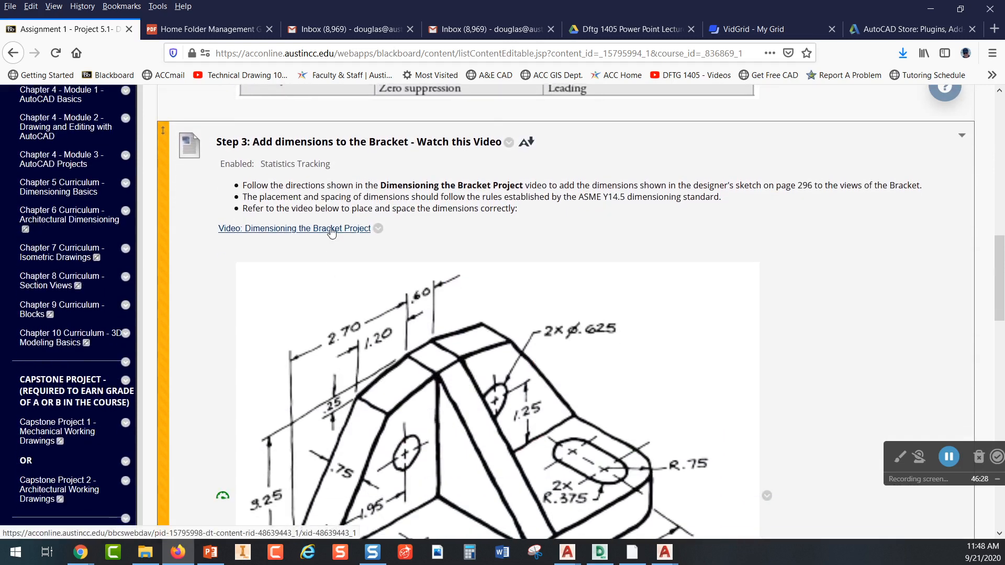
scroll(331, 231, down, 2)
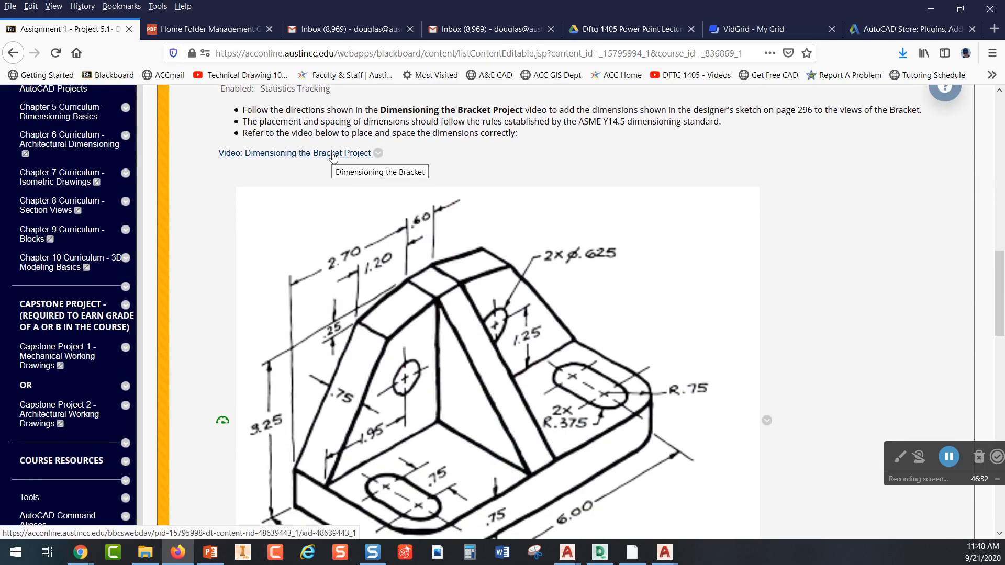
scroll(463, 329, down, 2)
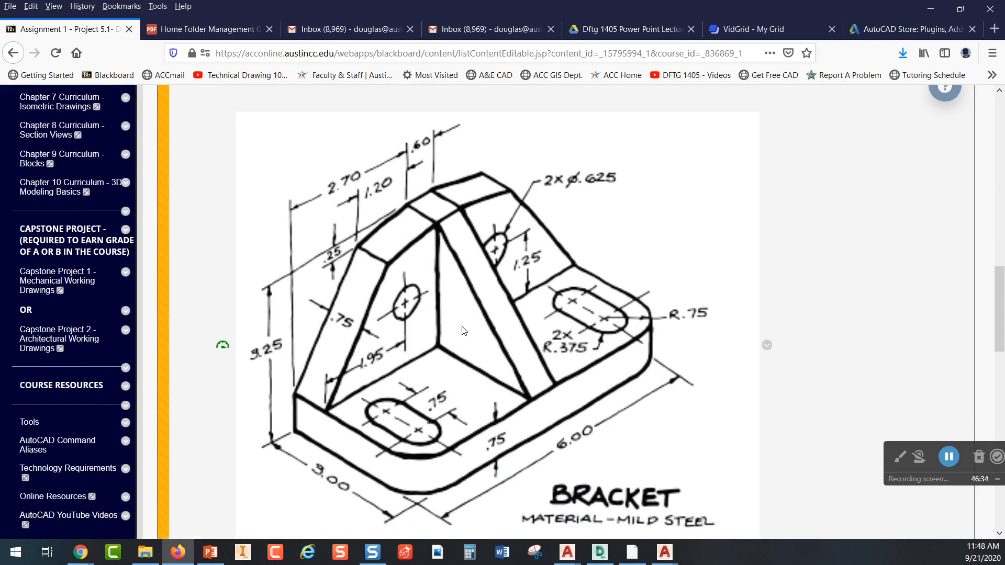
scroll(463, 330, down, 2)
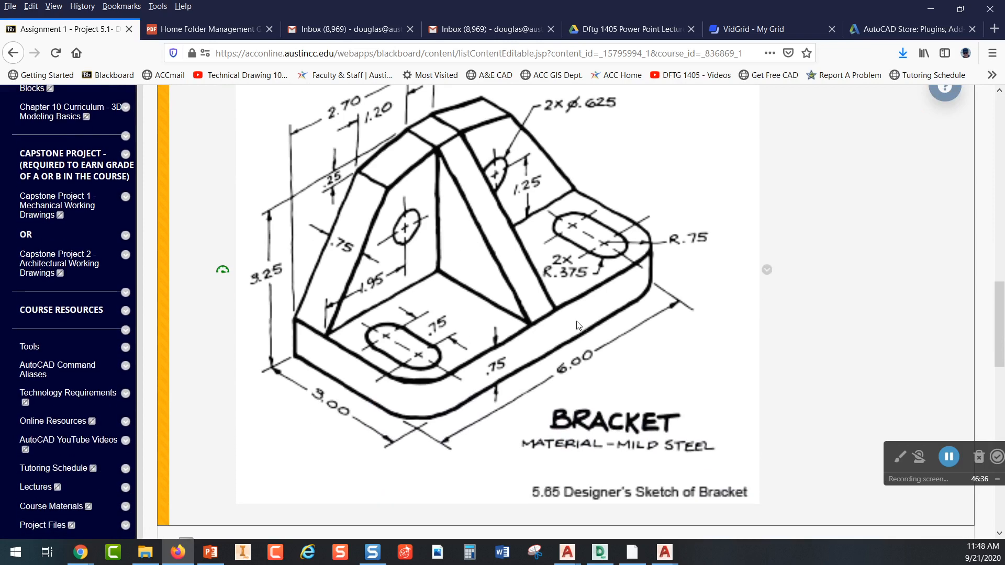
scroll(576, 325, up, 2)
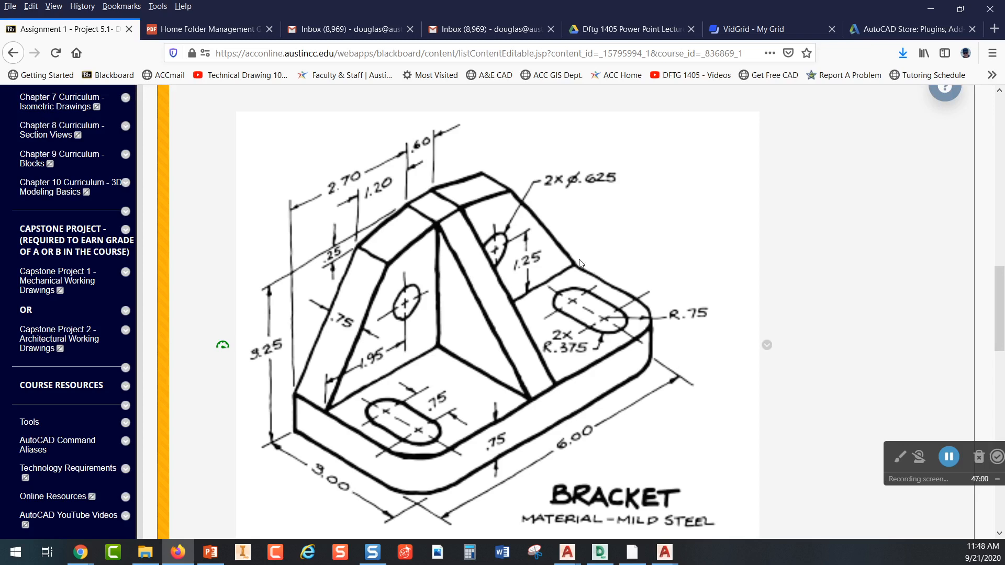
Review the Step 4 printing instructions, the Bracket submission checklist and the example Plot dialog settings
scroll(579, 262, down, 5)
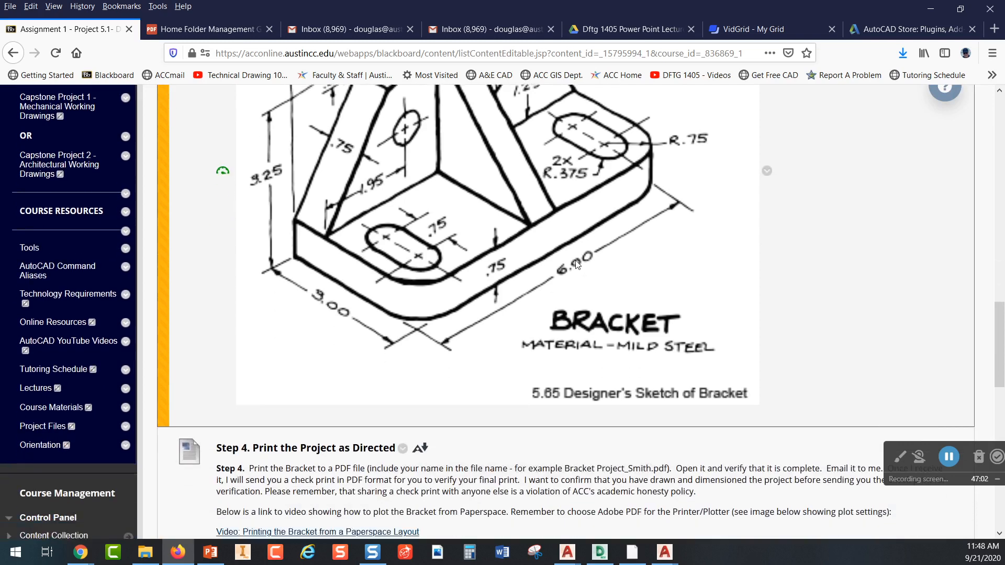
scroll(529, 270, down, 1)
scroll(530, 272, down, 3)
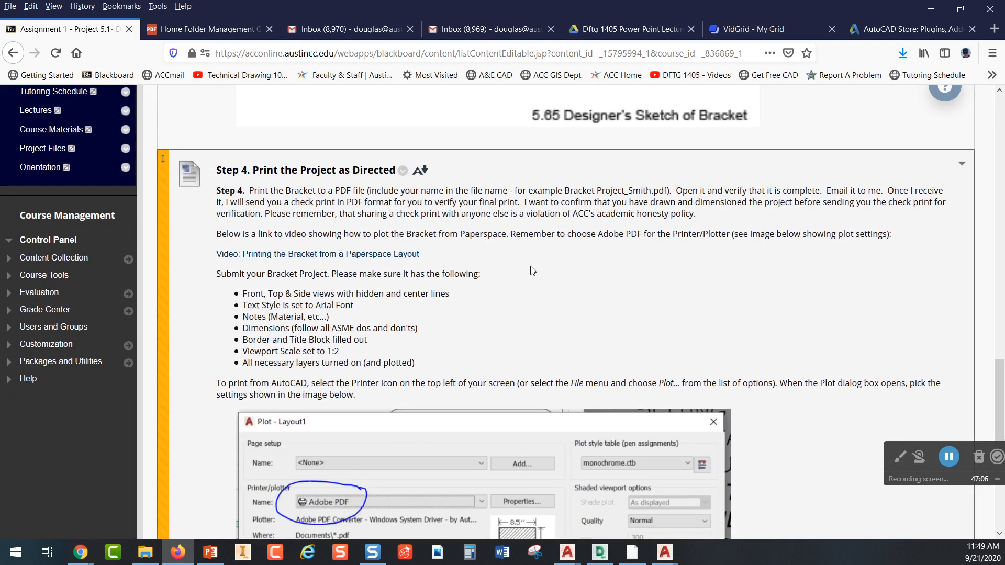
scroll(531, 271, down, 2)
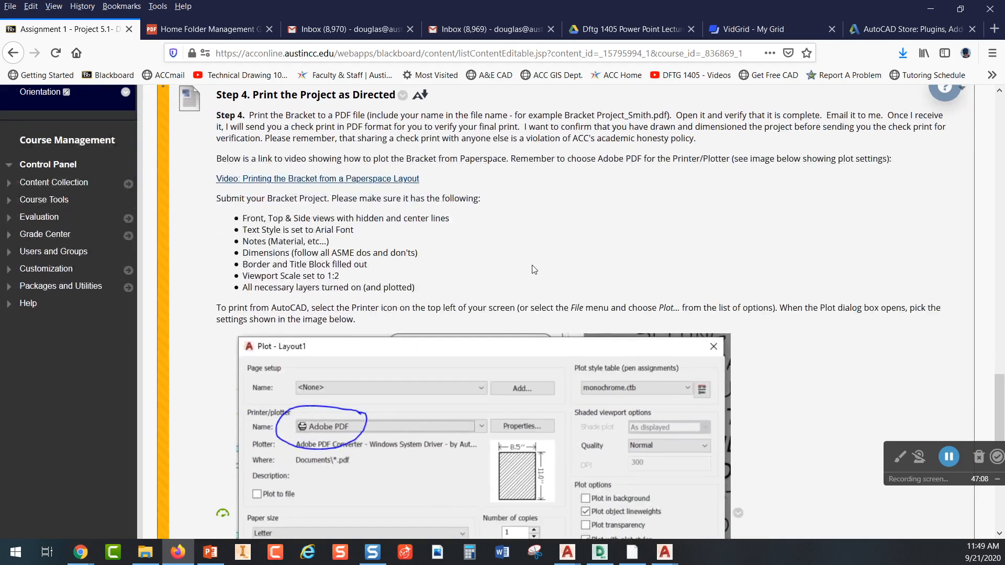
scroll(530, 265, up, 2)
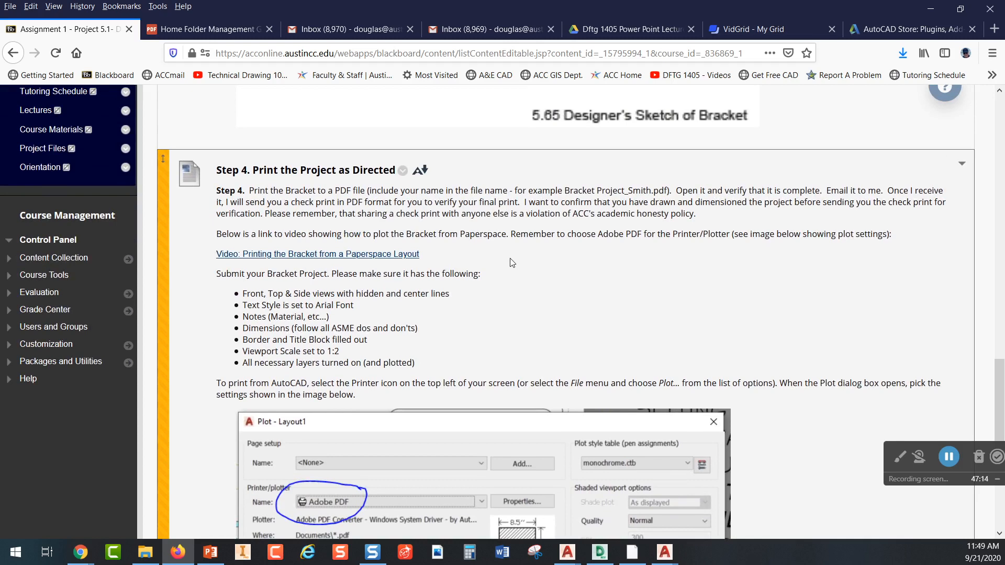
scroll(513, 255, down, 3)
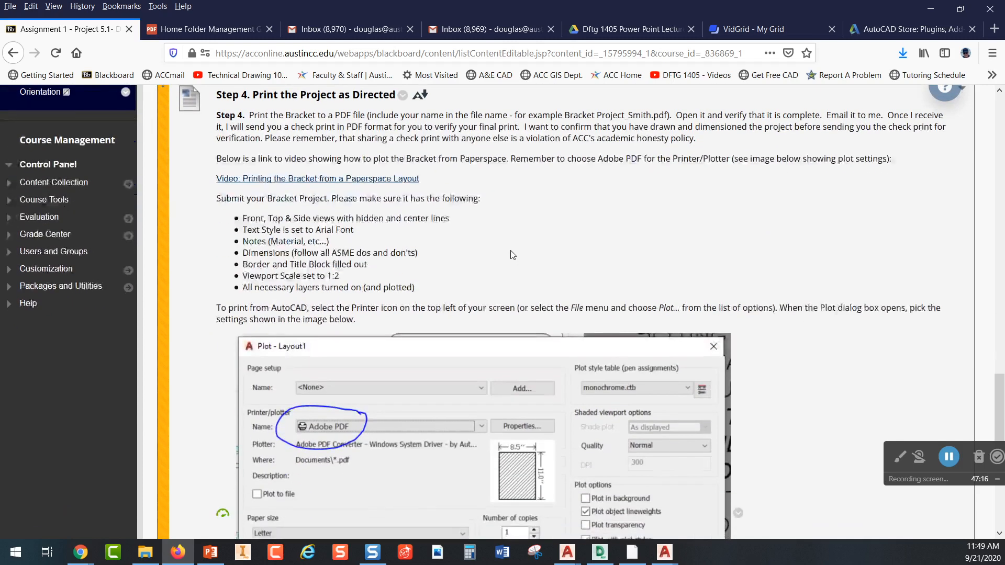
scroll(511, 251, down, 3)
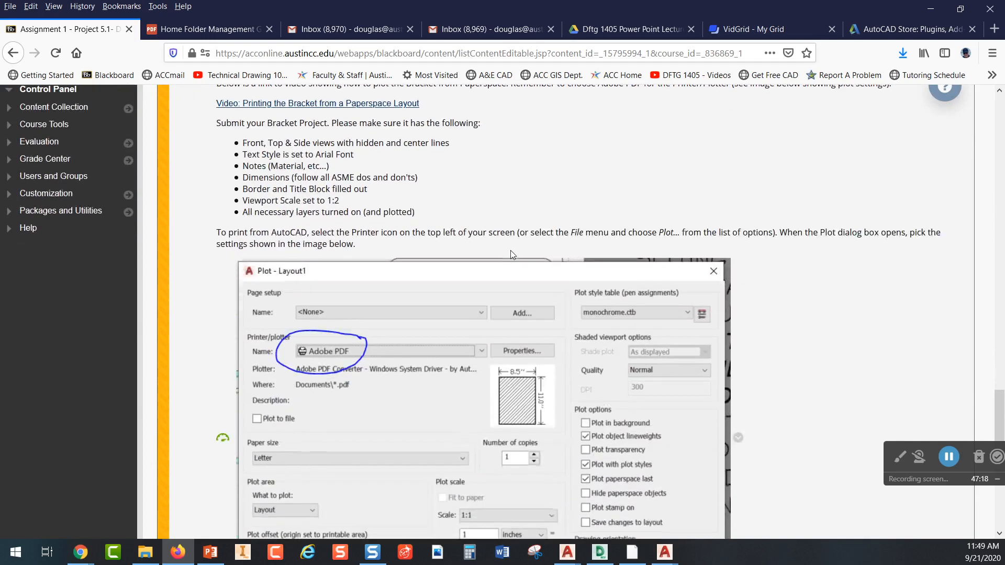
scroll(378, 267, down, 3)
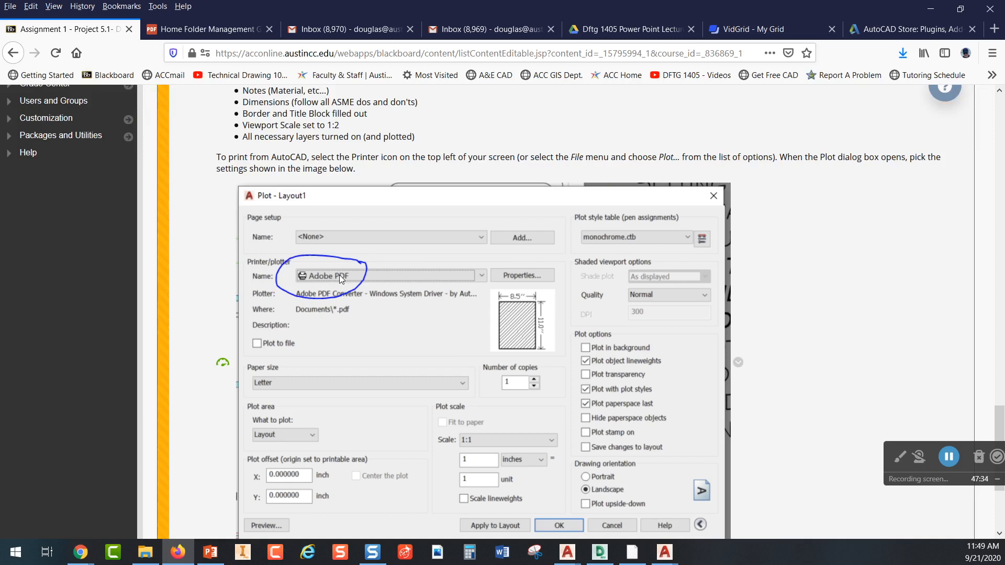
scroll(382, 284, down, 3)
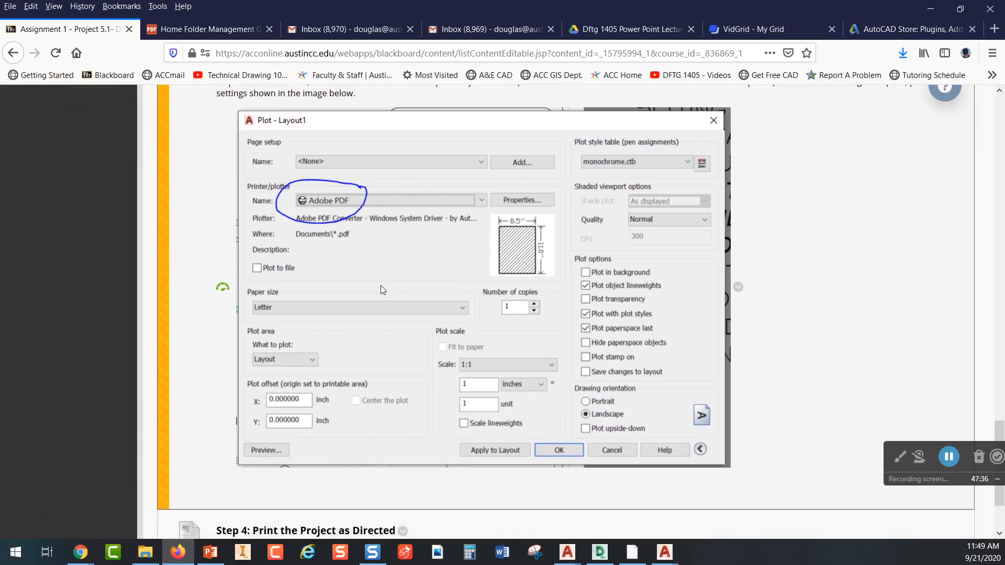
scroll(382, 285, up, 8)
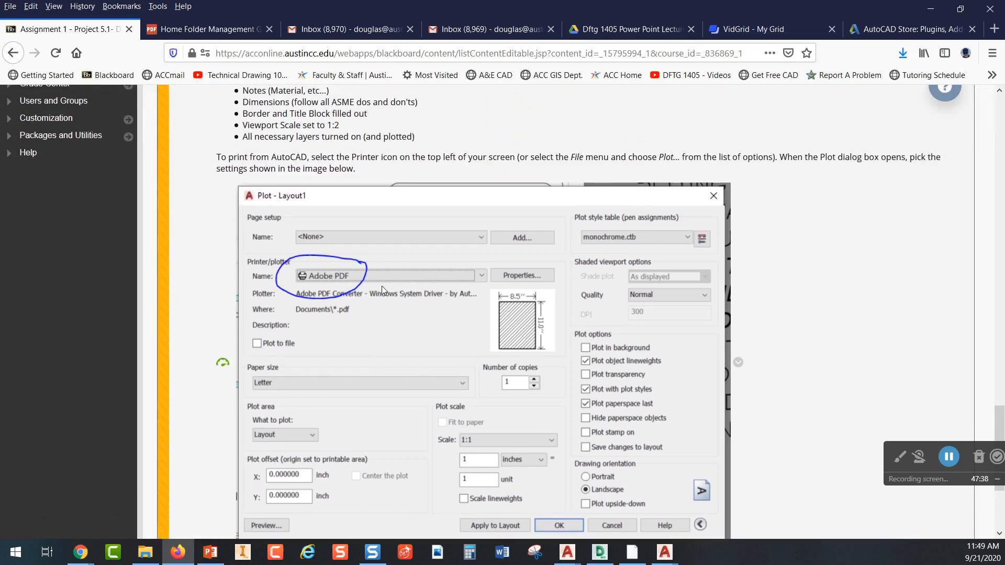
scroll(384, 291, up, 1)
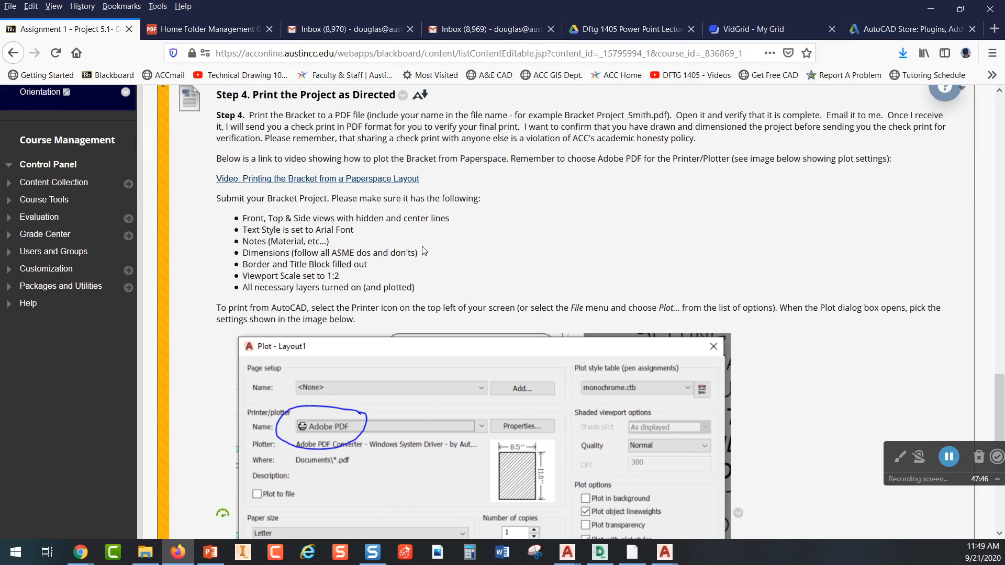
Examine the example Plot dialog's printer, paper size, plot area, scale and orientation settings for printing the Bracket
scroll(423, 250, up, 10)
scroll(423, 250, up, 3)
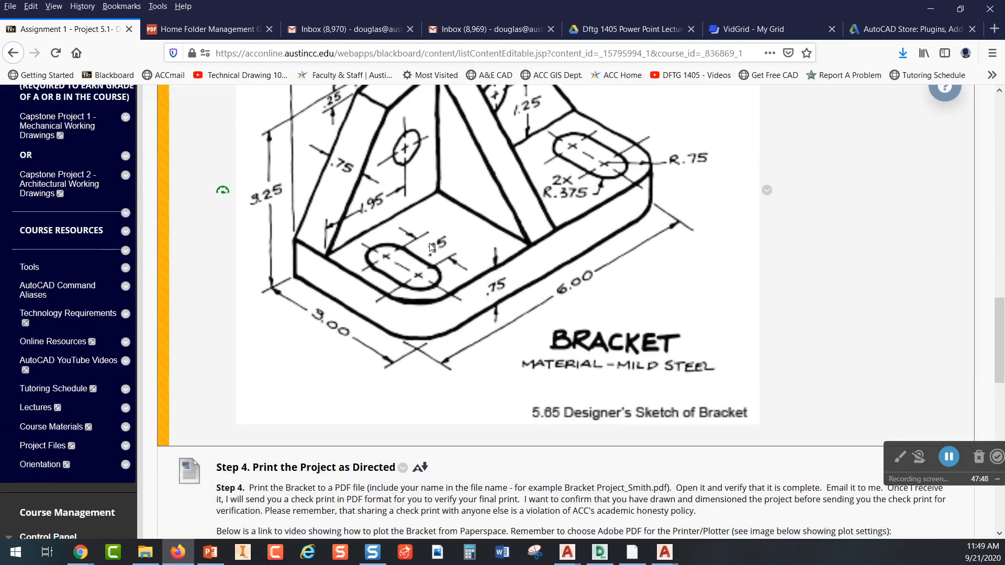
scroll(431, 241, down, 10)
scroll(410, 276, down, 8)
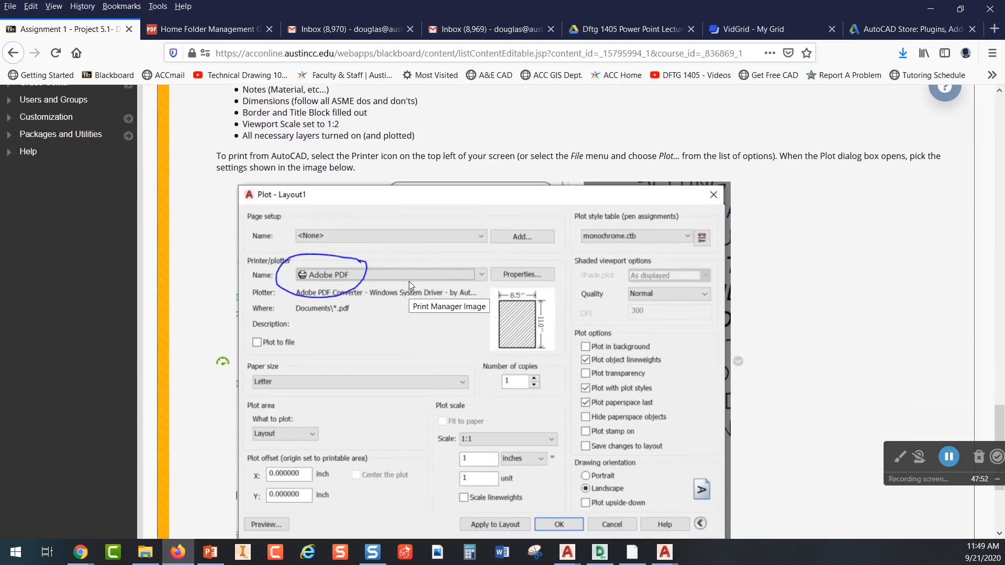
scroll(409, 281, down, 3)
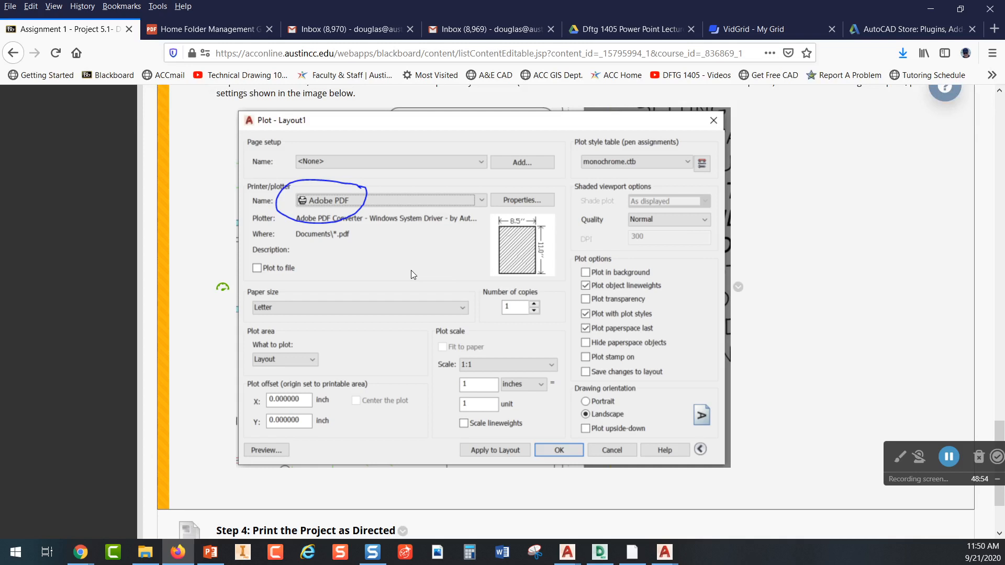
Look over the designer's sketch of the bracket above the Step 4 printing instructions
scroll(432, 253, up, 12)
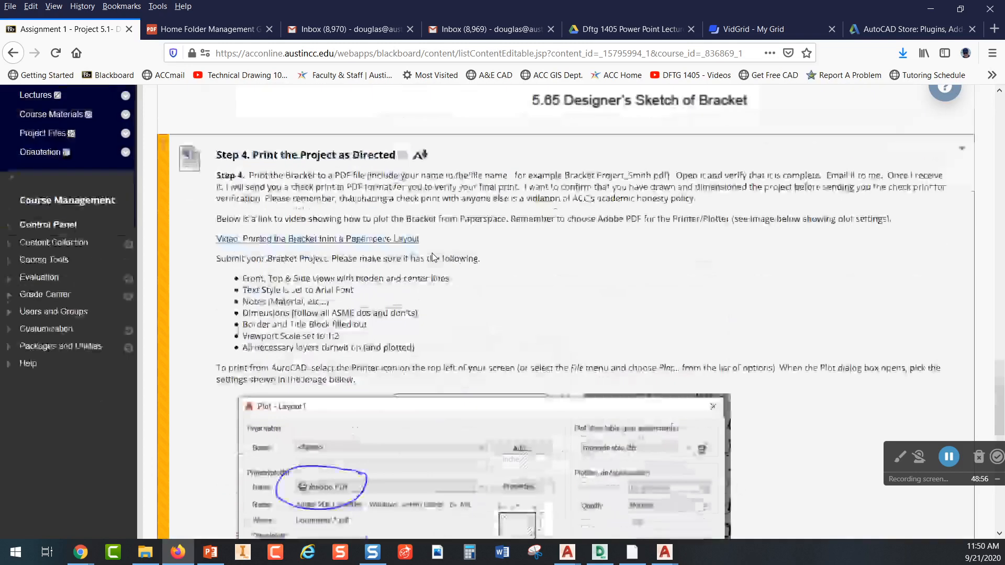
scroll(432, 252, up, 1)
scroll(444, 290, up, 4)
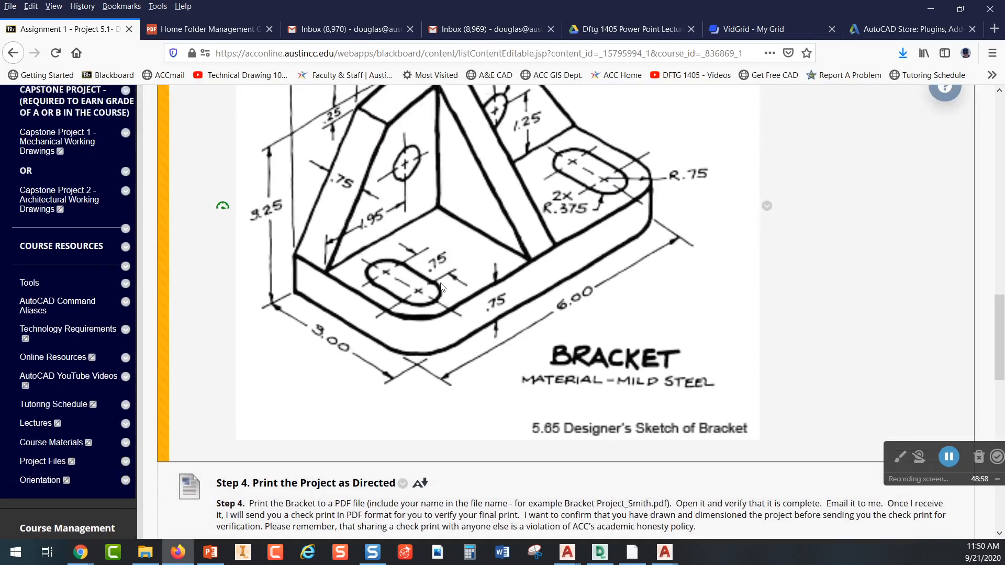
scroll(451, 278, down, 2)
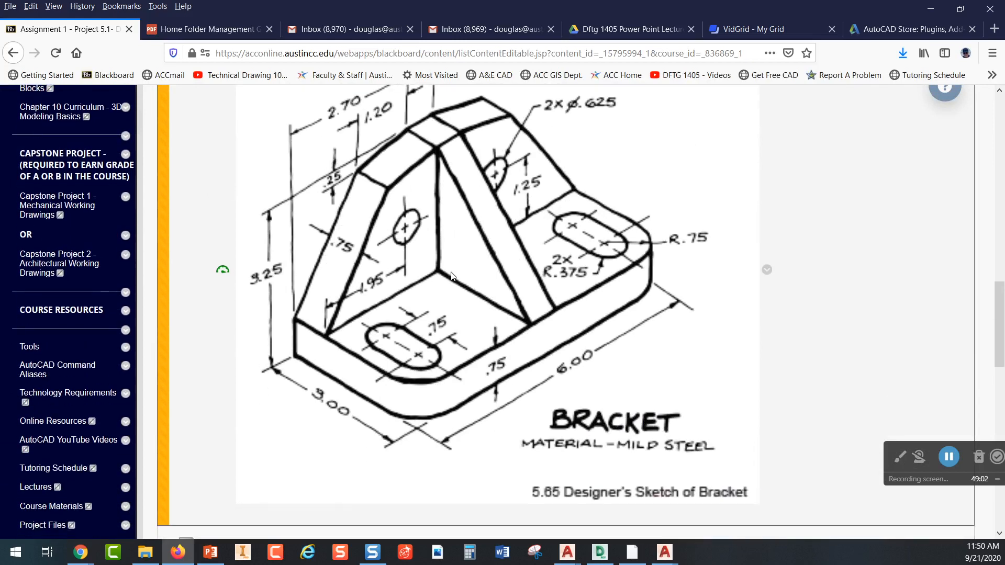
scroll(453, 276, down, 2)
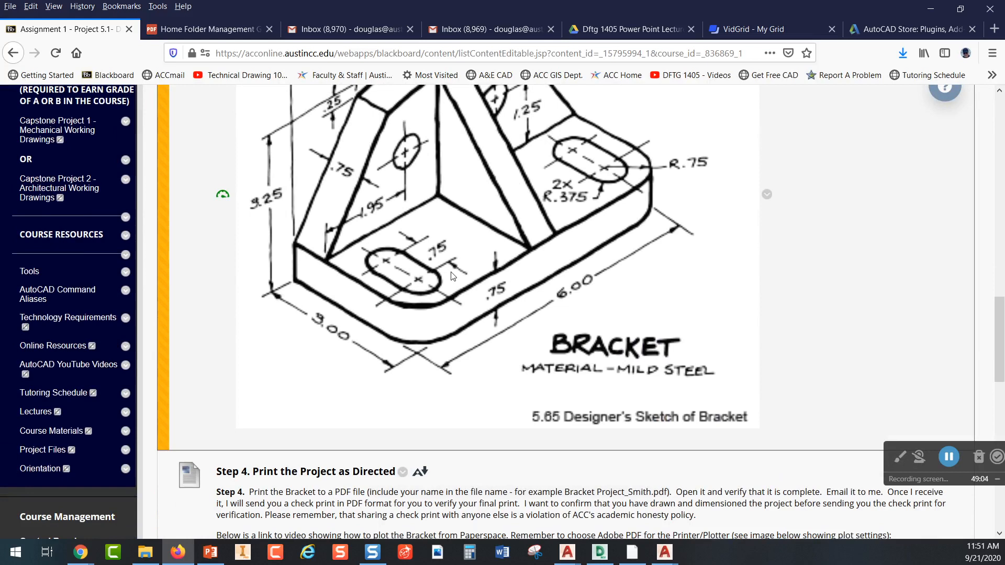
Review the Step 4 PDF and check print instructions, the Bracket submission checklist and the plot settings image
scroll(411, 355, down, 4)
scroll(406, 349, down, 2)
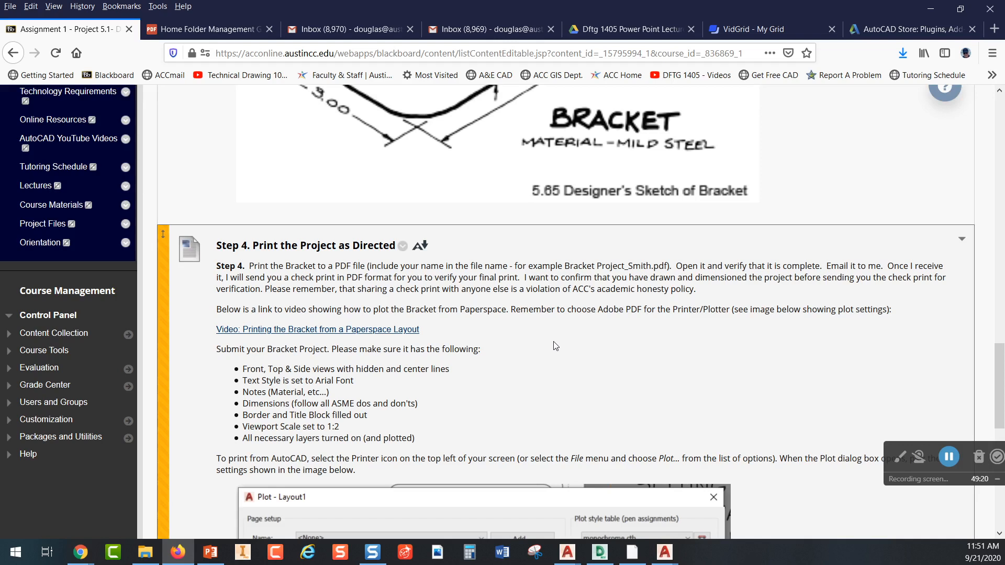
scroll(554, 343, down, 2)
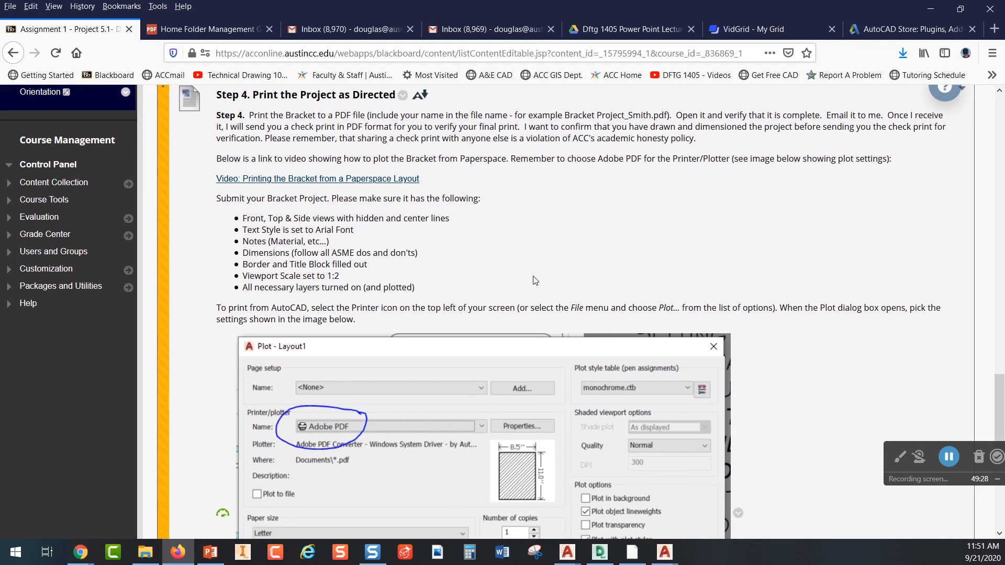
scroll(535, 281, down, 1)
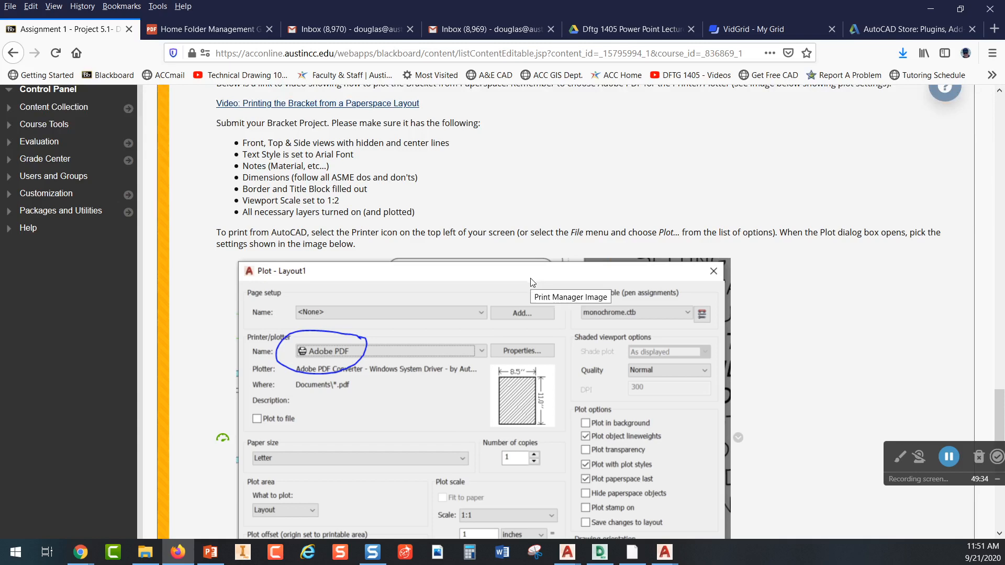
scroll(532, 253, down, 4)
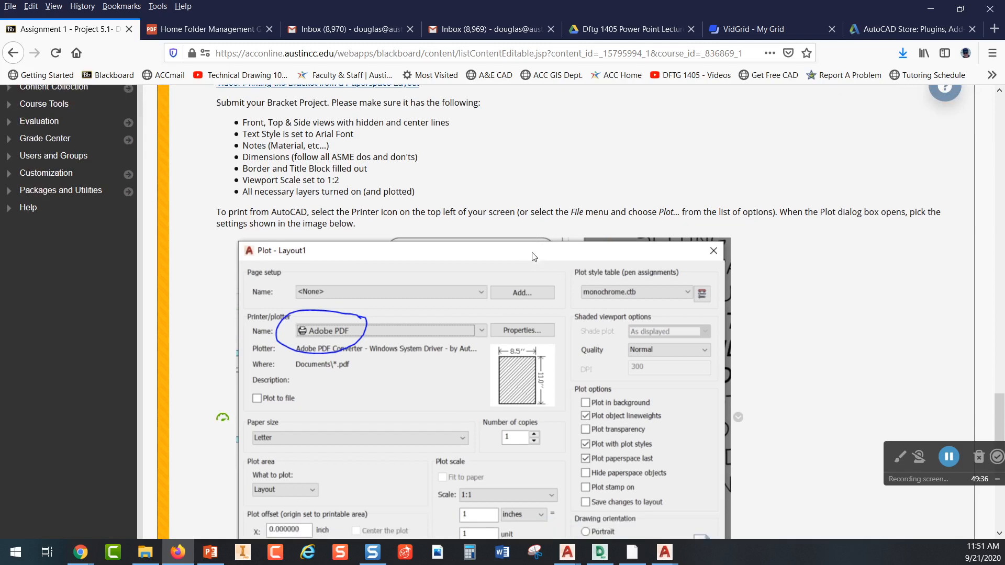
scroll(531, 252, up, 1)
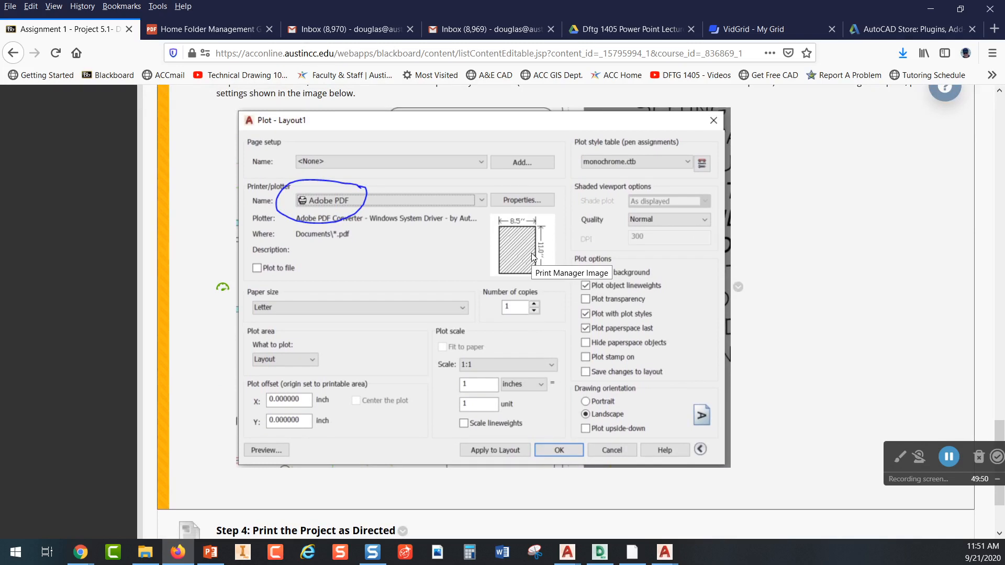
scroll(494, 231, up, 5)
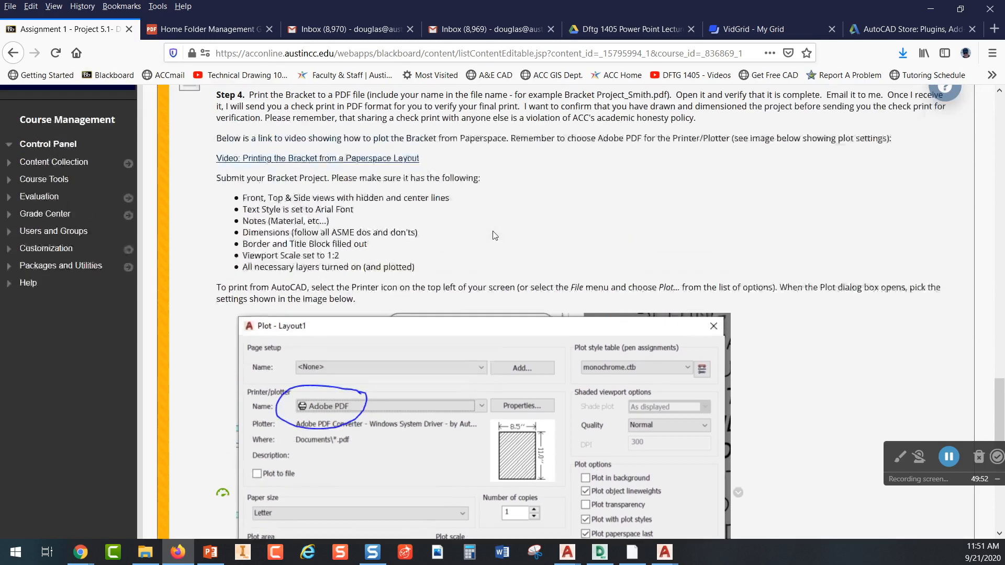
Examine the dimensions and hole and slot callouts on the designer's sketch of the bracket
scroll(492, 231, up, 8)
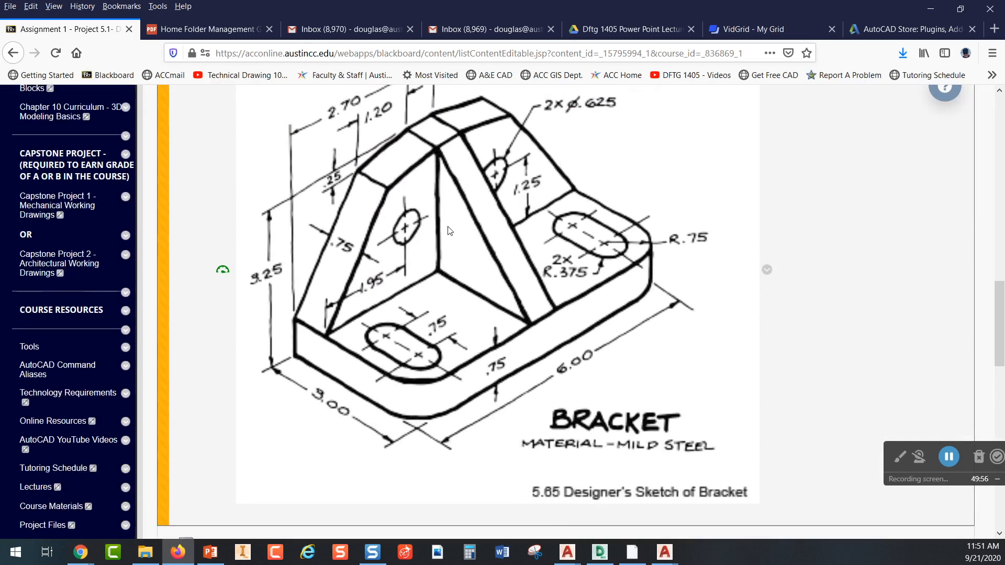
scroll(447, 230, down, 3)
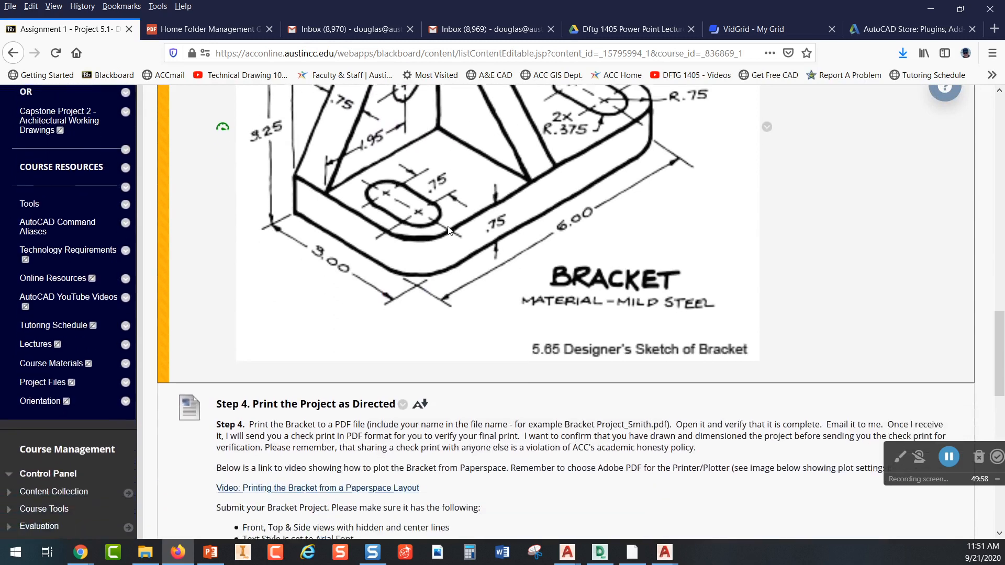
scroll(448, 231, down, 2)
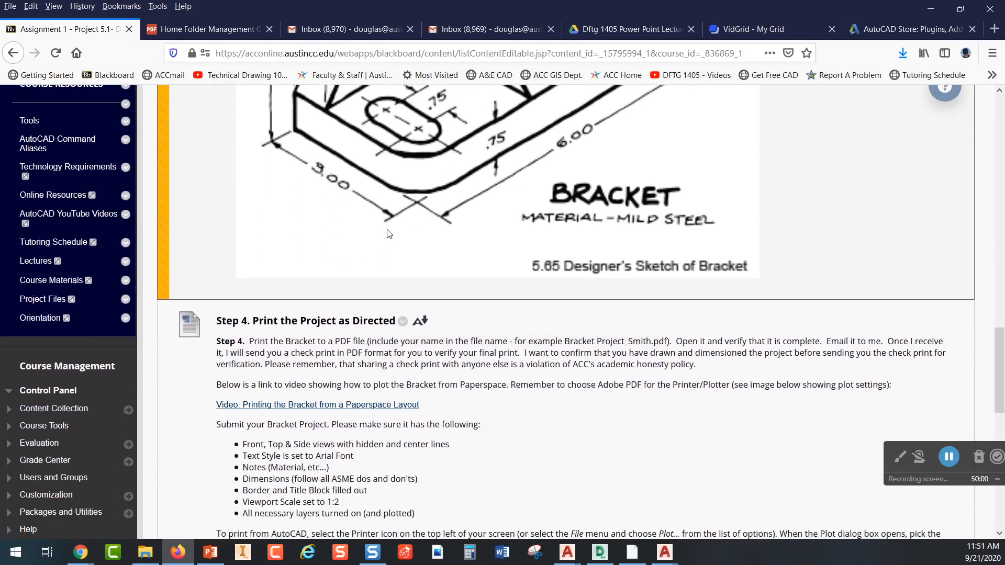
scroll(340, 234, up, 2)
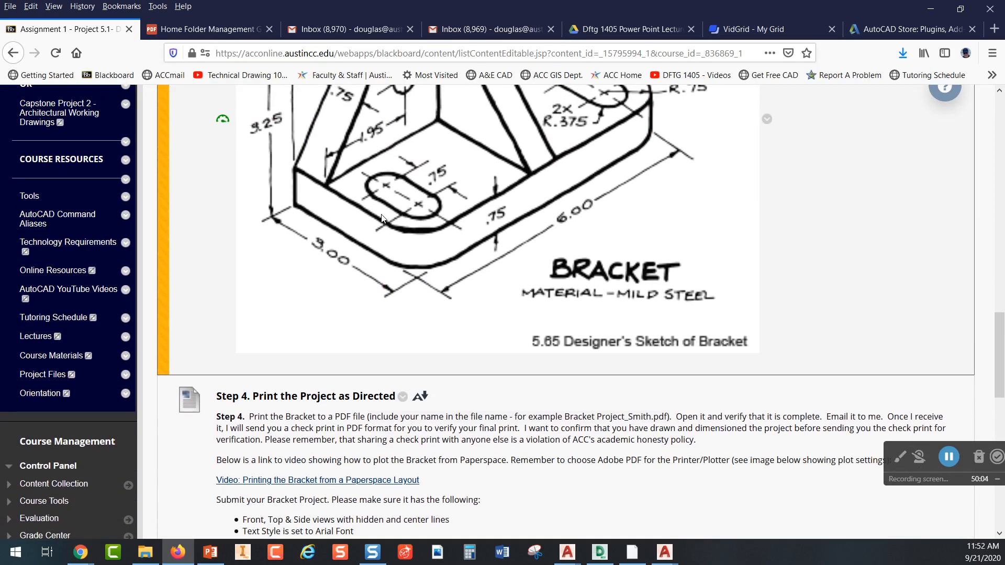
scroll(382, 218, up, 2)
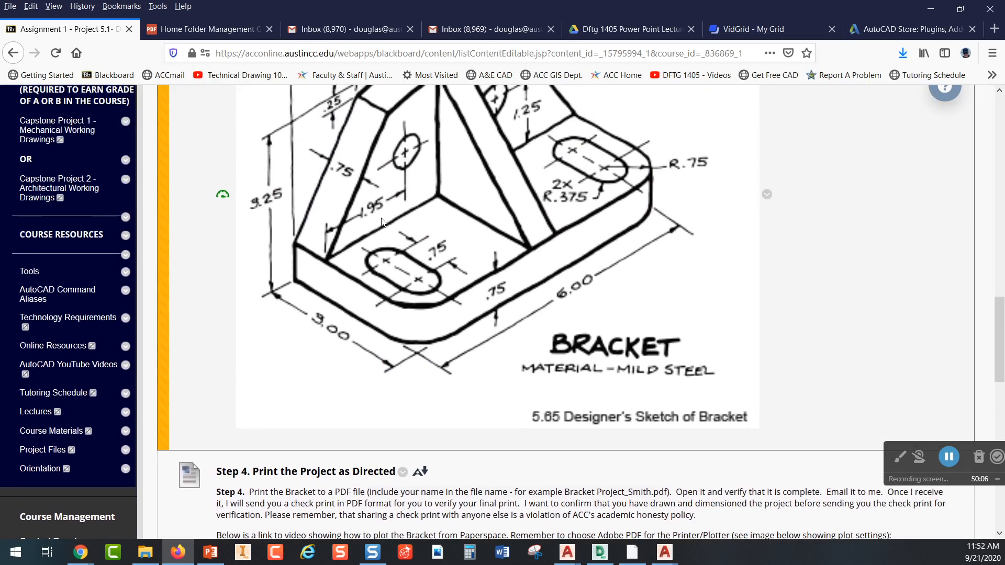
scroll(381, 224, up, 2)
scroll(452, 195, up, 2)
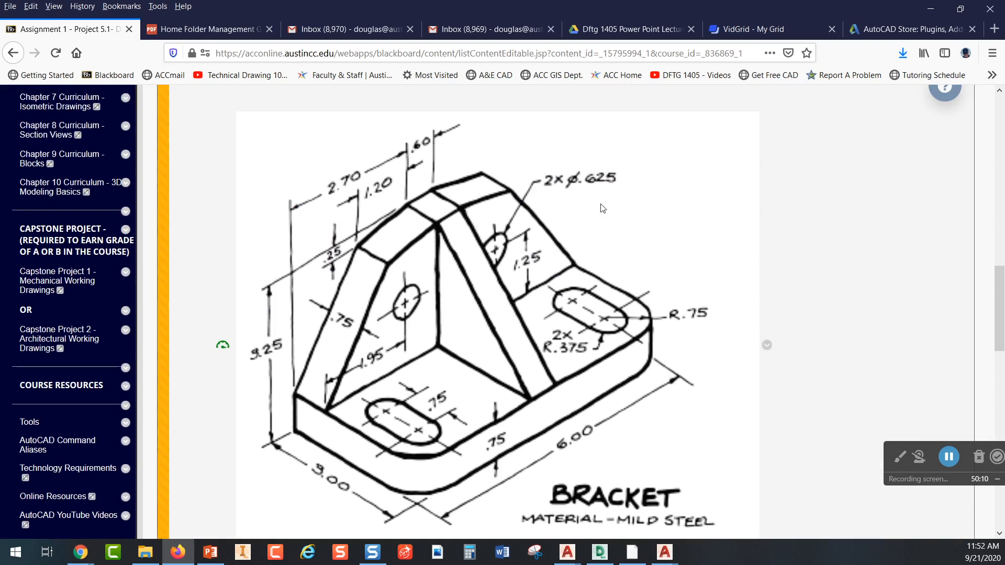
scroll(628, 212, down, 5)
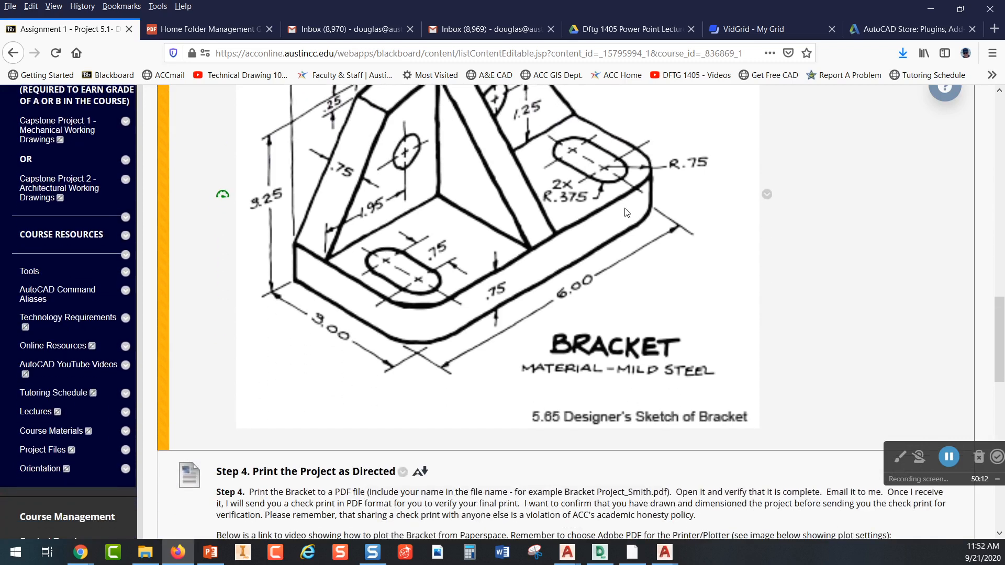
scroll(622, 212, down, 3)
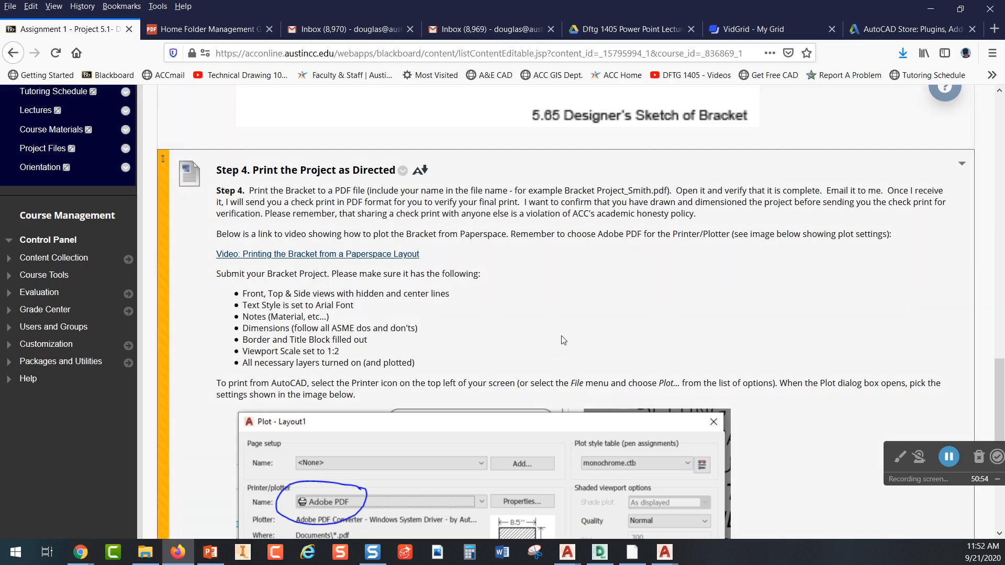
scroll(562, 334, up, 6)
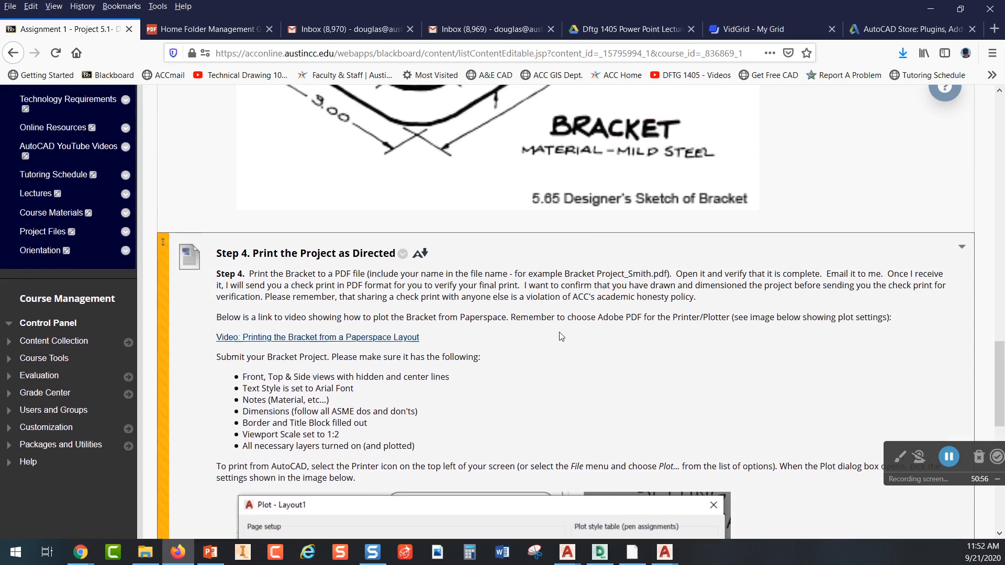
scroll(689, 333, up, 2)
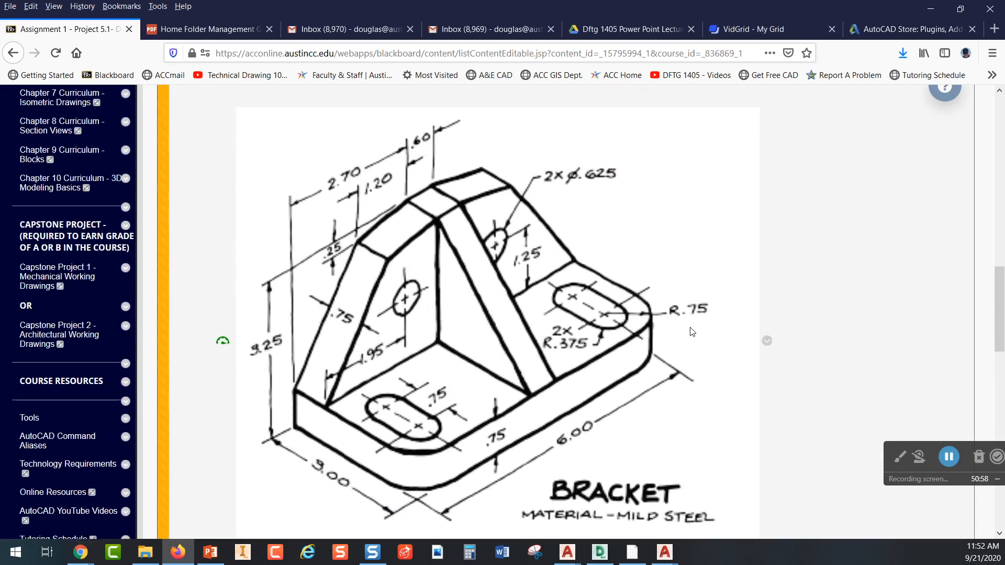
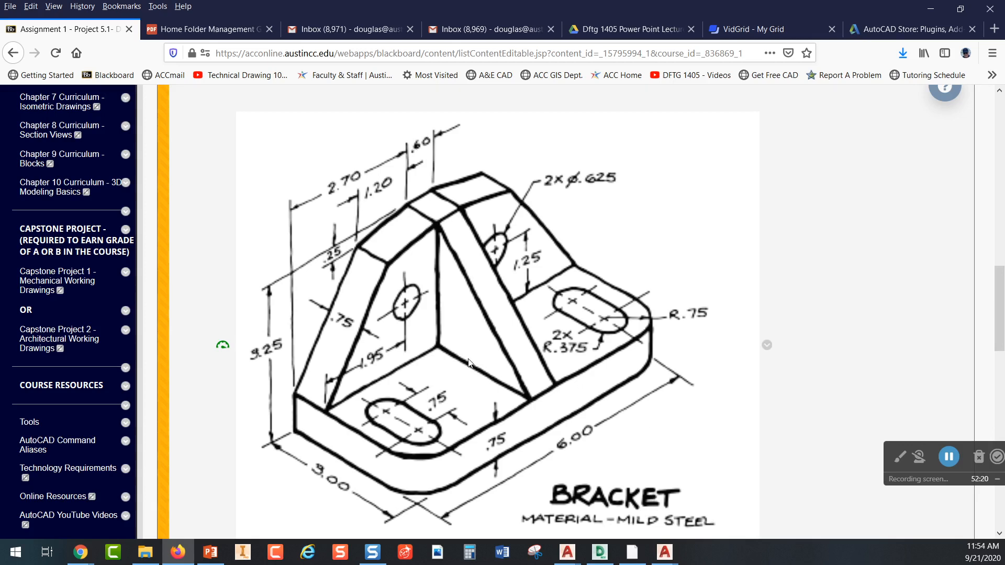
Recheck the Step 4 submission requirements against the full example Plot dialog for Layout1
scroll(463, 346, down, 8)
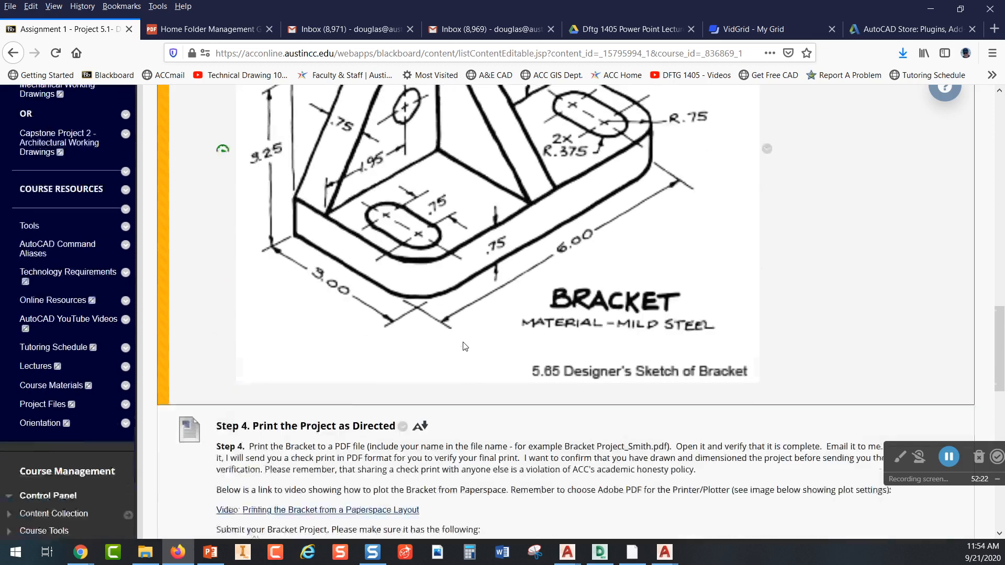
scroll(463, 342, down, 5)
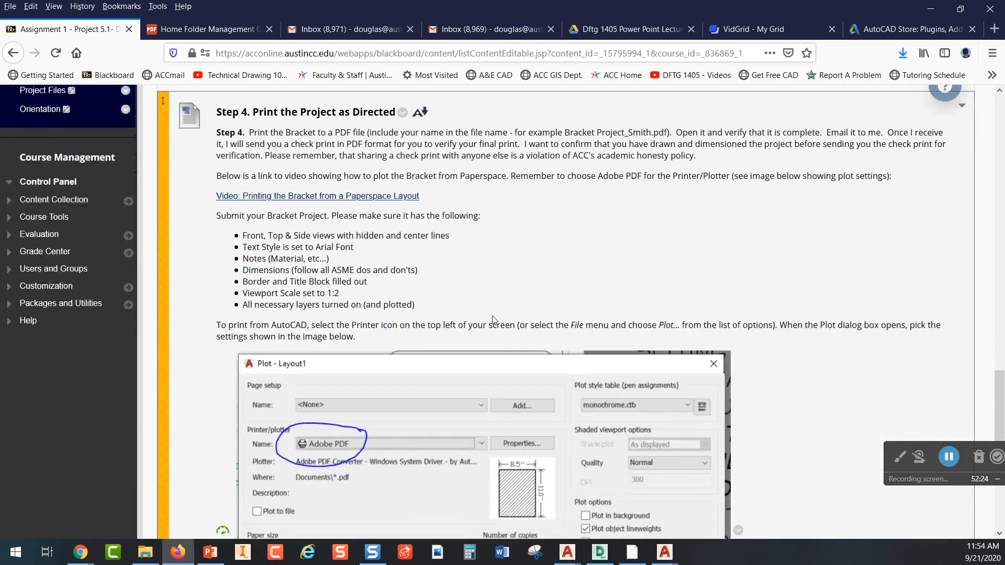
scroll(489, 321, down, 2)
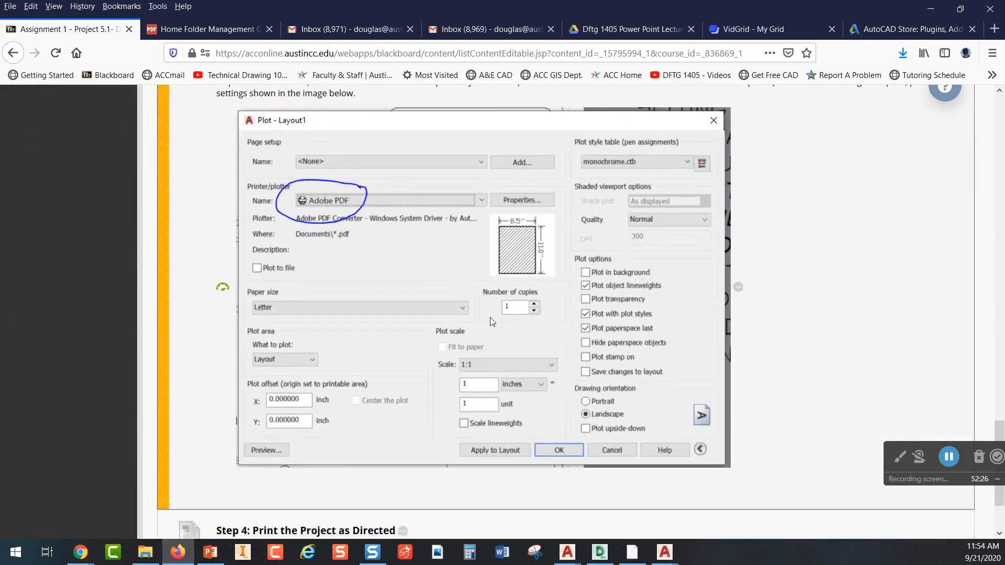
scroll(490, 318, up, 2)
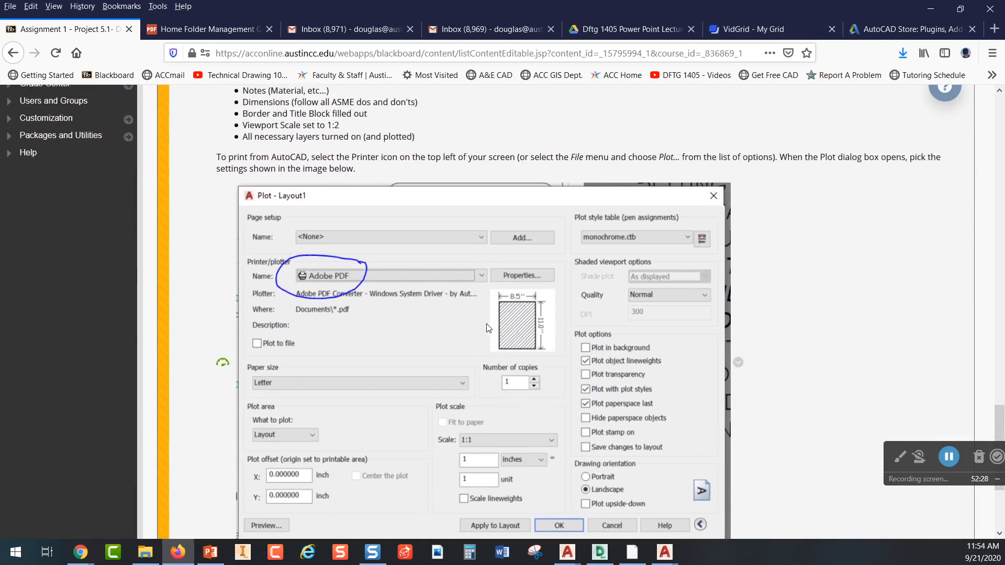
scroll(518, 379, down, 2)
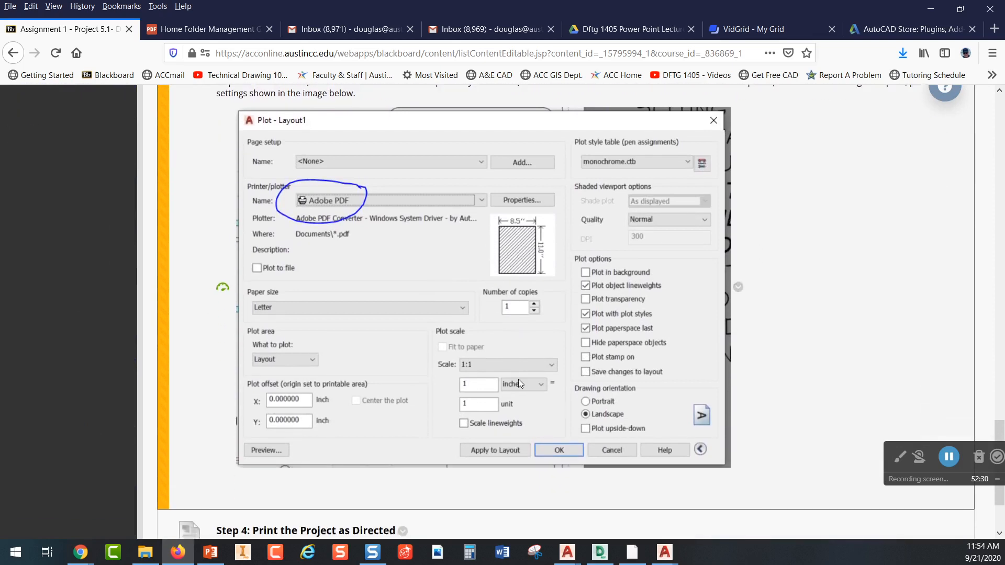
scroll(413, 316, down, 2)
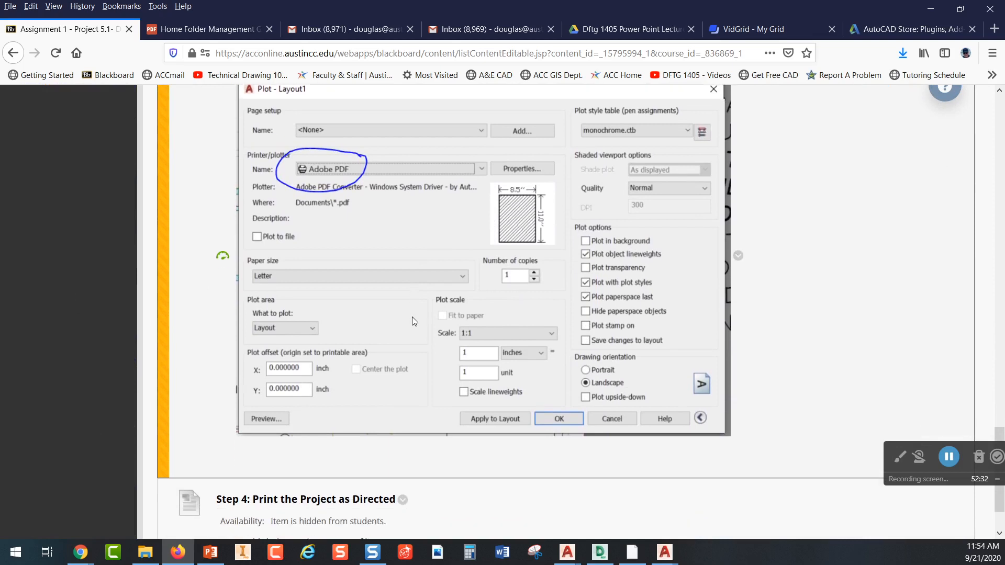
scroll(407, 312, down, 10)
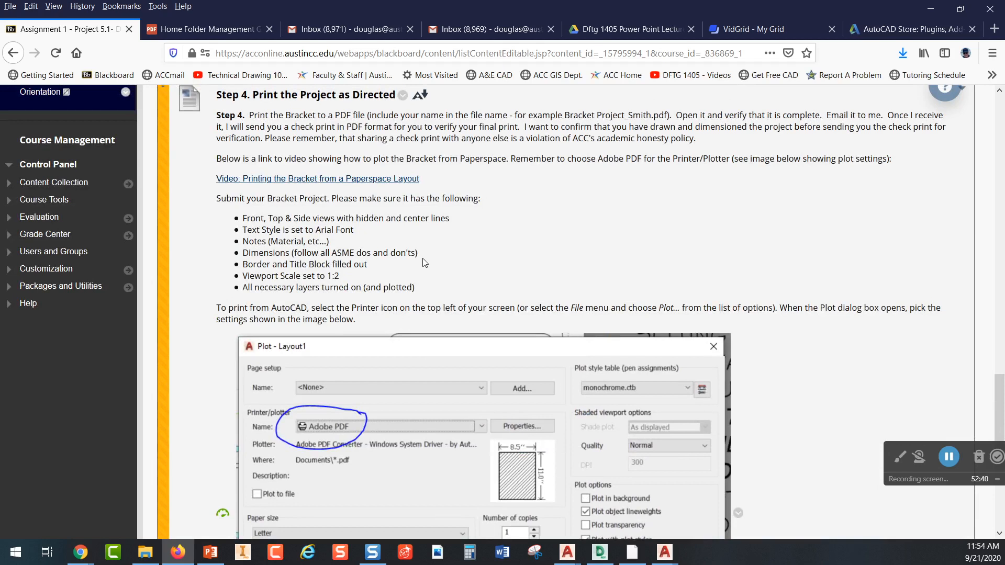
Return to the Chapter 5 Curriculum - Dimensioning Basics page and view its list of dimensioning and tolerancing lecture videos
scroll(23, 403, up, 5)
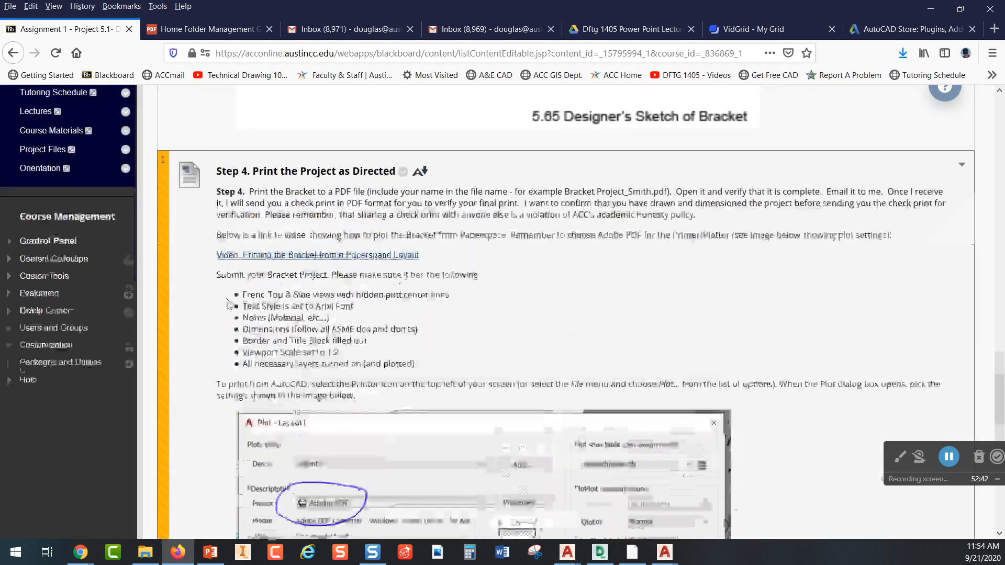
scroll(74, 315, up, 4)
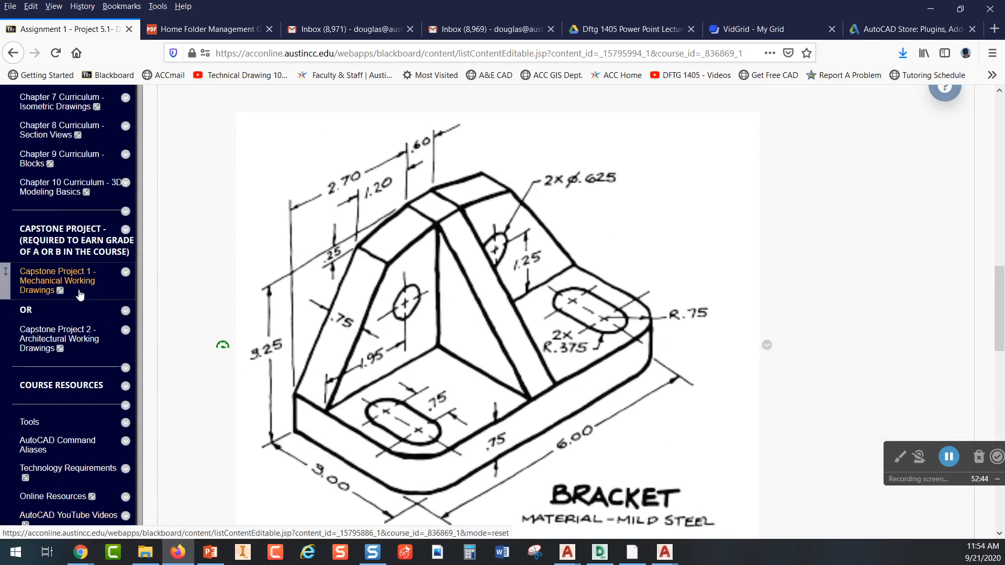
scroll(73, 315, up, 5)
click(62, 338)
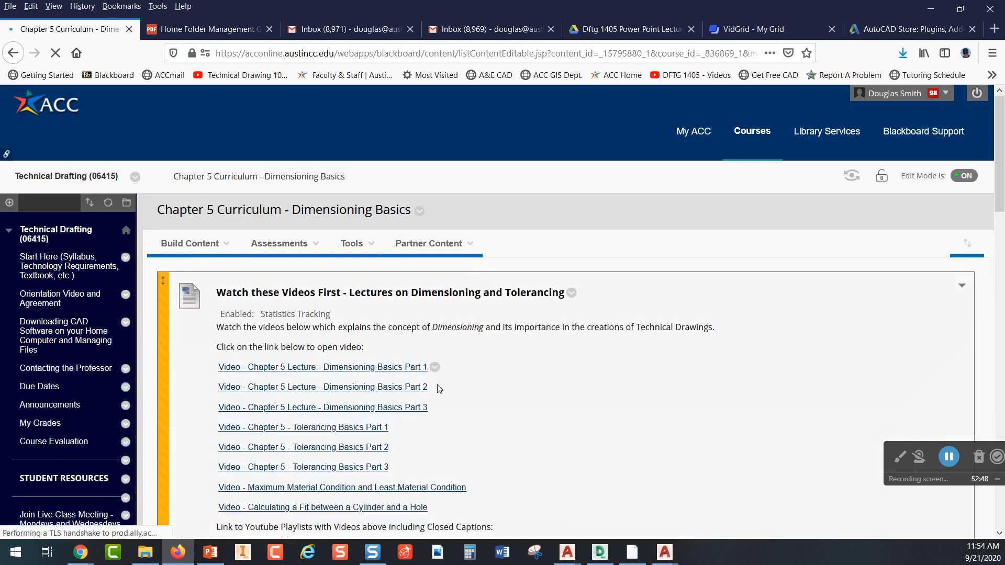
scroll(460, 387, down, 2)
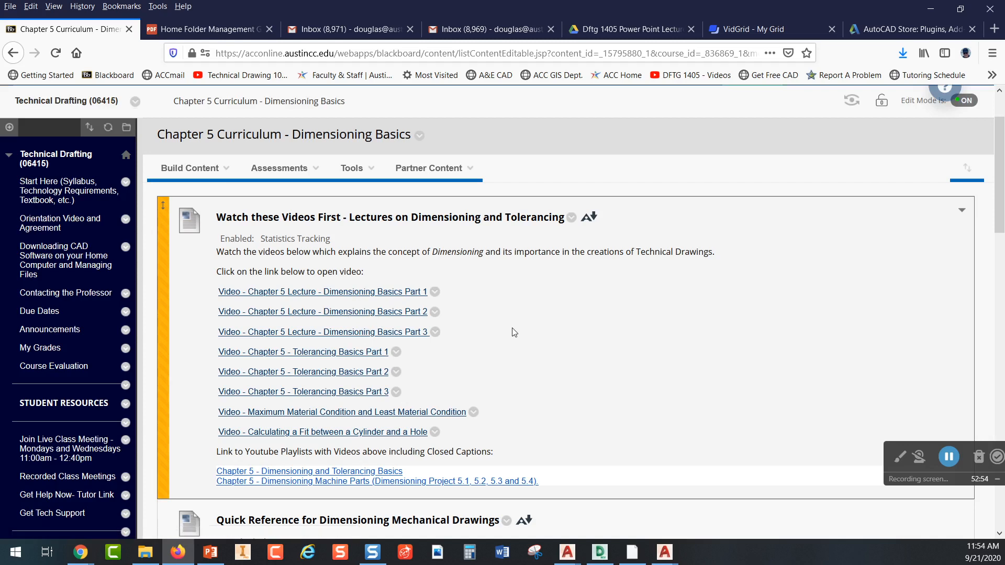
Look through the Chapter 5 reference materials and open the Assignment 1 - Project 5.1 Dimensioning the Bracket folder
scroll(513, 332, down, 2)
scroll(513, 333, down, 6)
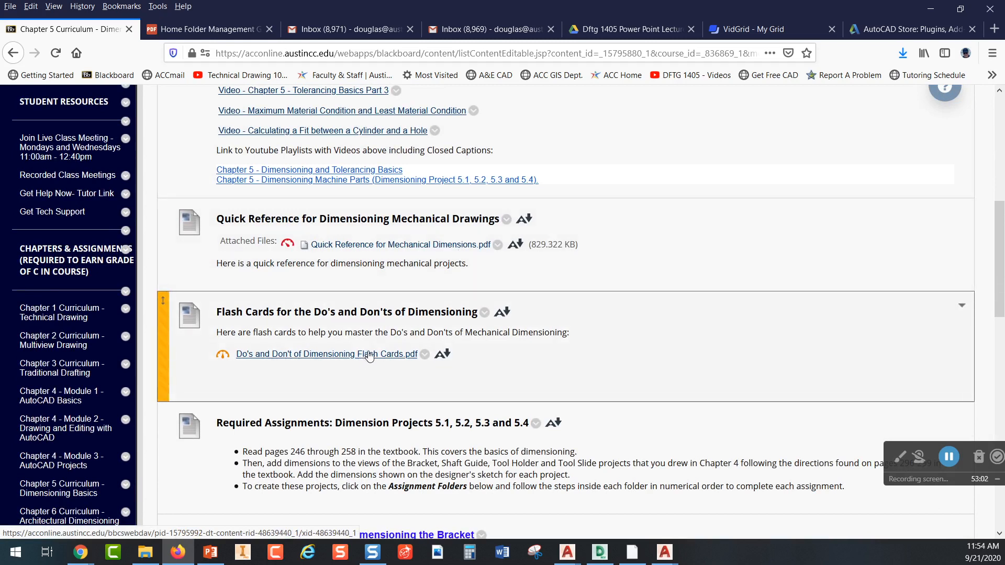
scroll(370, 355, down, 4)
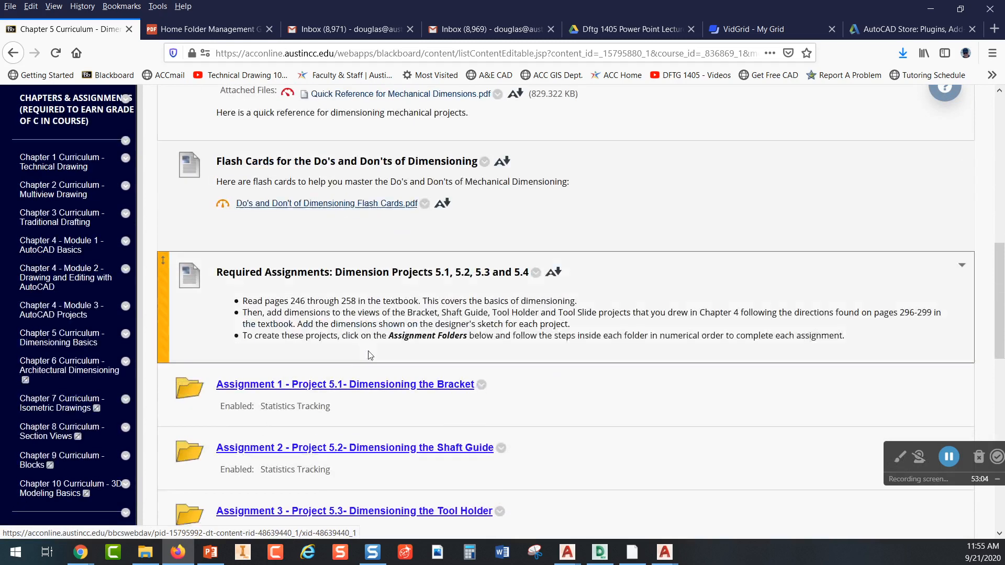
click(392, 312)
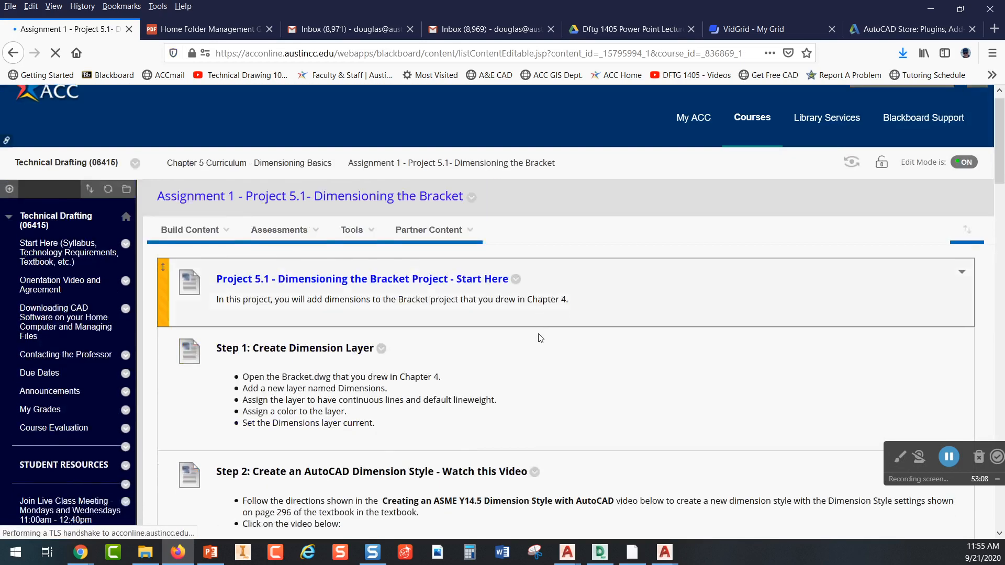
Review the Project 5.1 instructions for the dimension layer, the dimension style settings and the designer's sketch of the bracket
scroll(540, 338, down, 8)
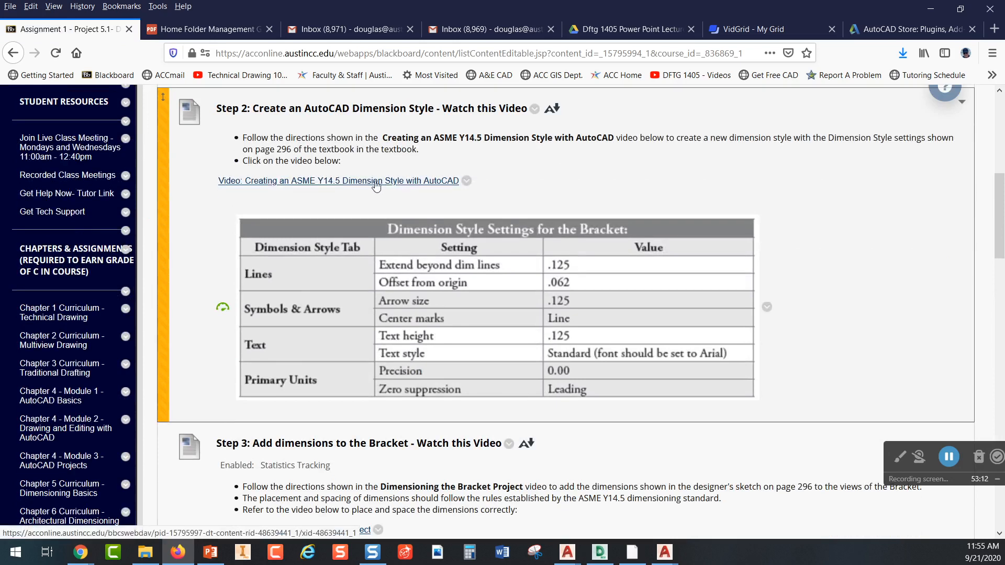
scroll(375, 186, down, 6)
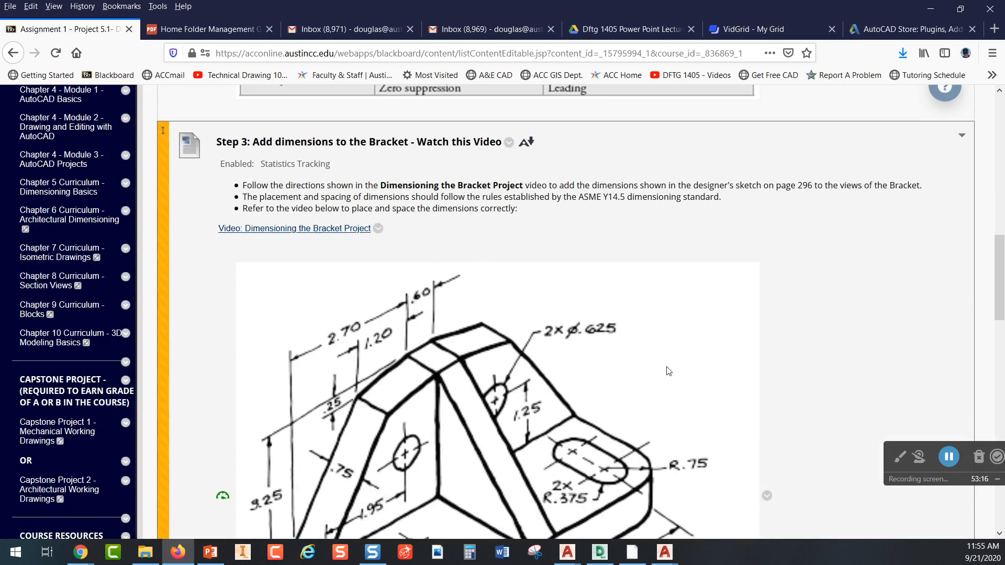
scroll(772, 363, up, 5)
scroll(772, 365, up, 5)
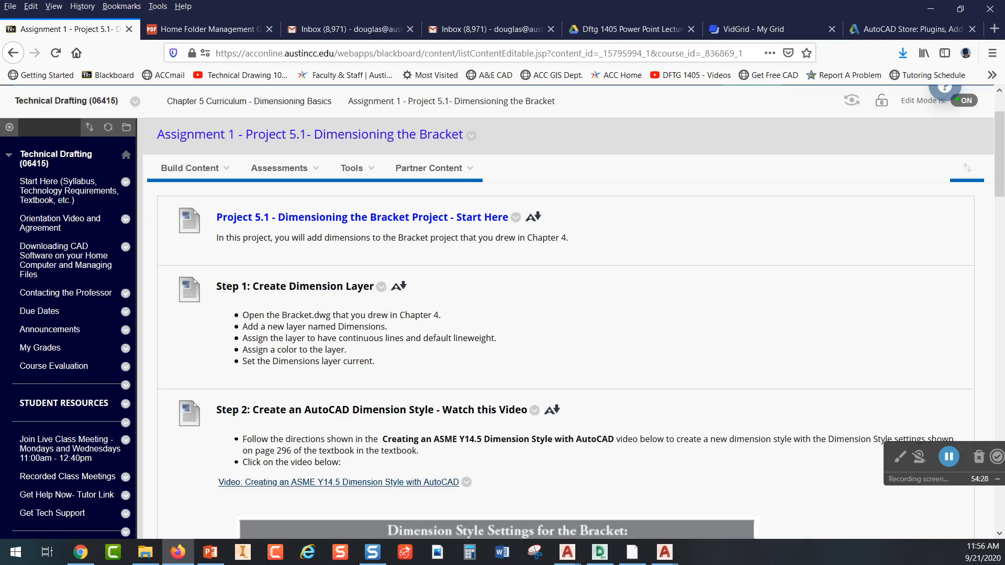
Switch to the Google Meet window, maximize it and display the meeting chat
drag(0, 105, 563, 74)
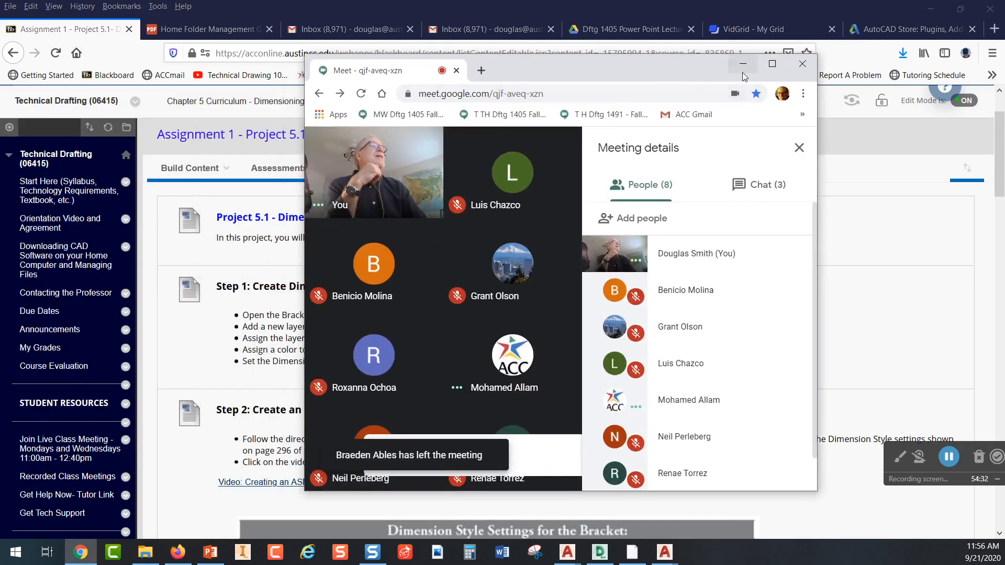
click(772, 63)
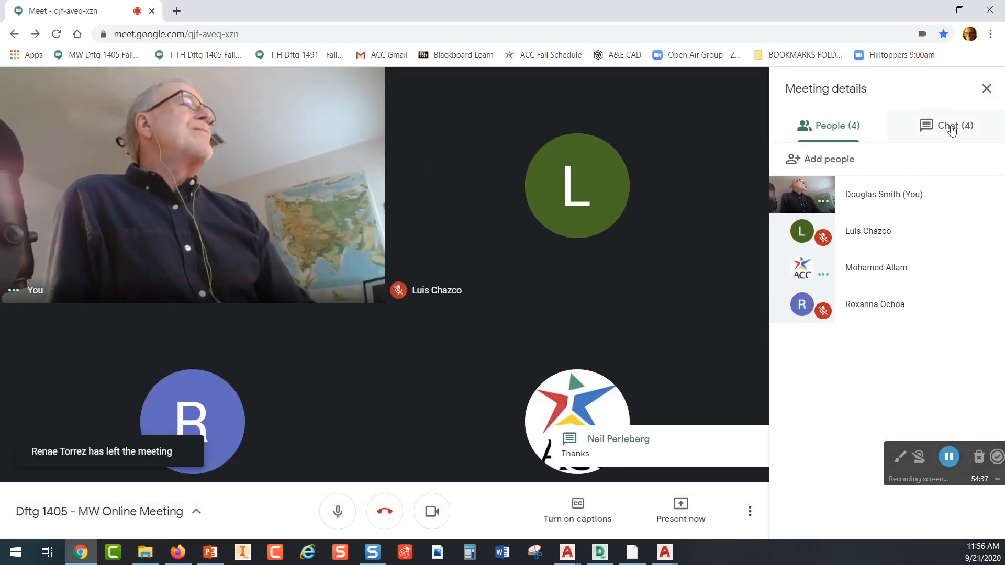
click(940, 125)
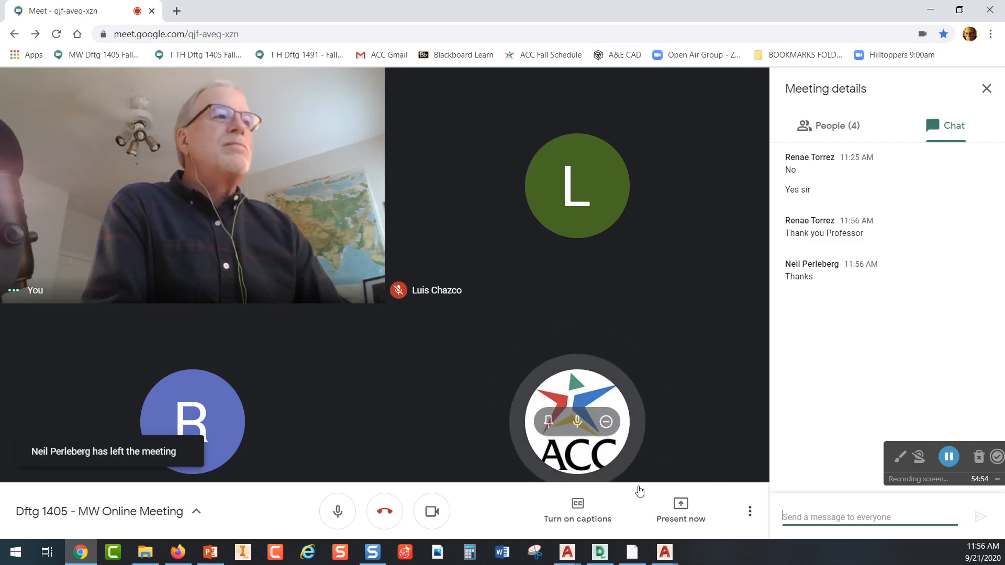
Present the entire Screen 1 to the meeting participants
click(681, 508)
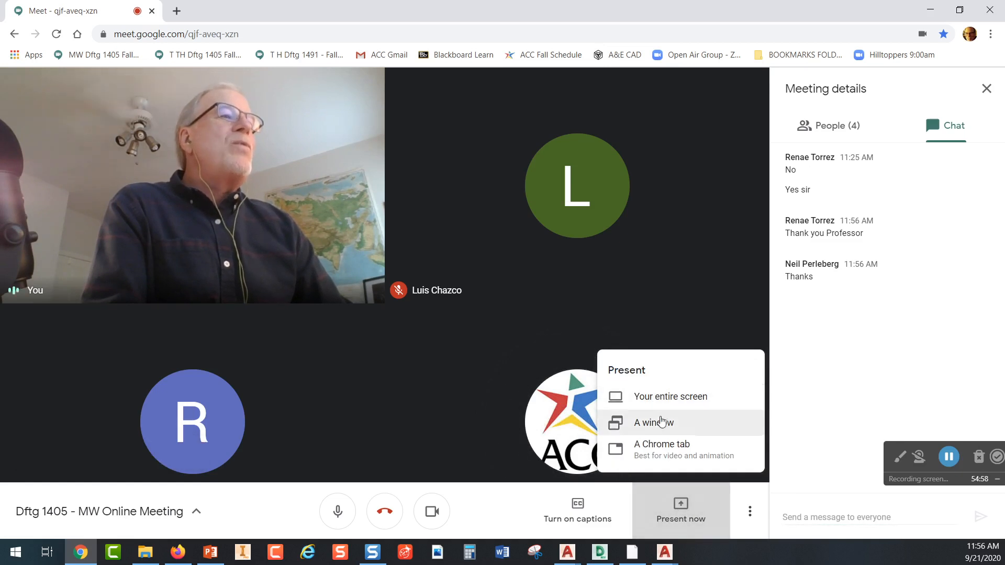
click(661, 398)
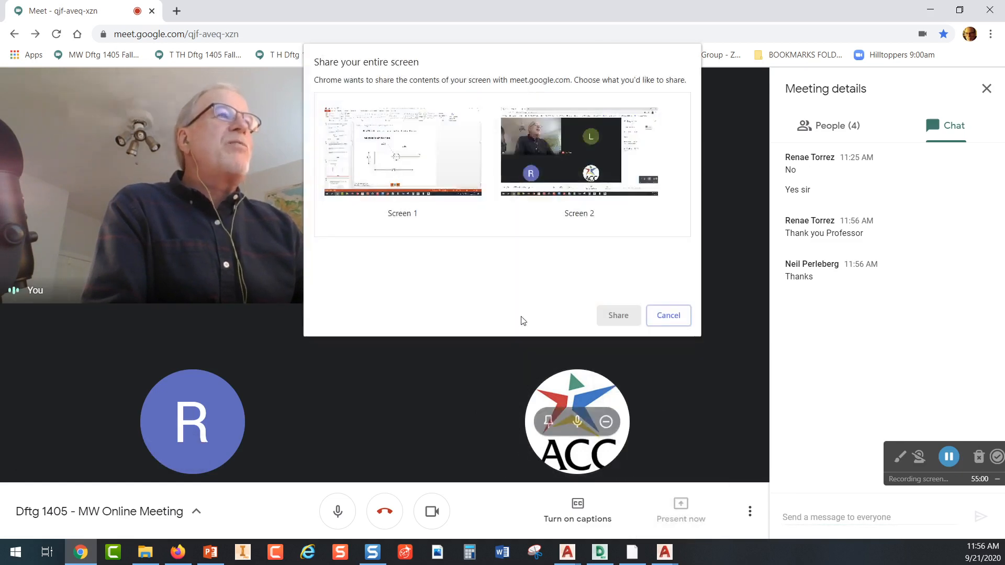
click(455, 178)
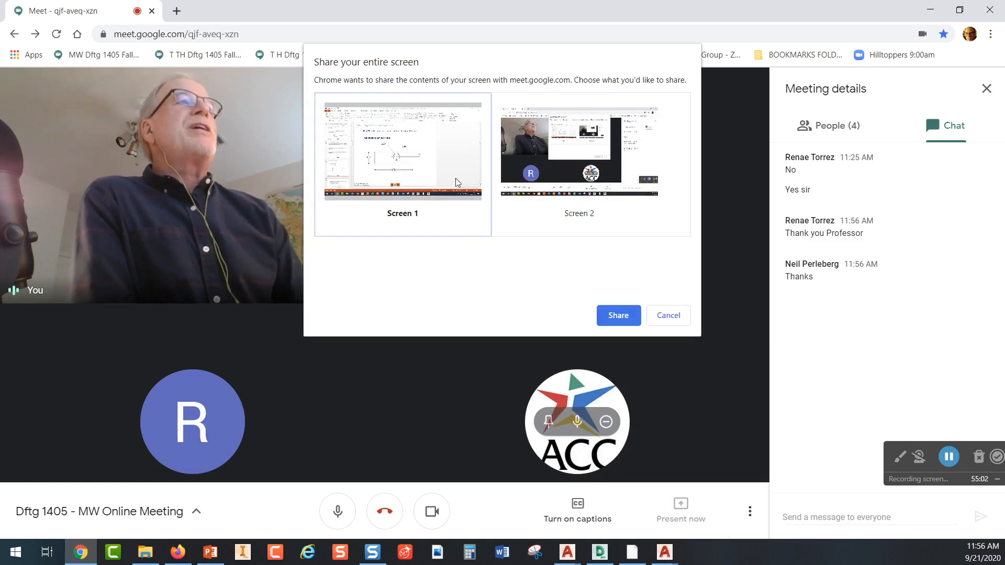
click(605, 316)
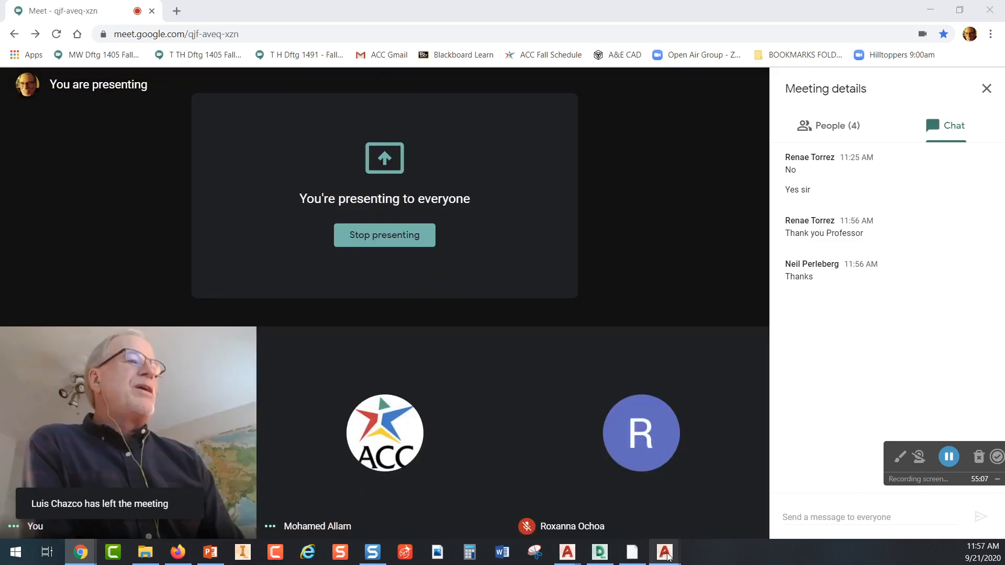
Switch to the Bracket Dimensions Check Print drawing in AutoCAD and examine the front view's 2X 1.25 hole height dimension and center mark
mouse_move(656, 559)
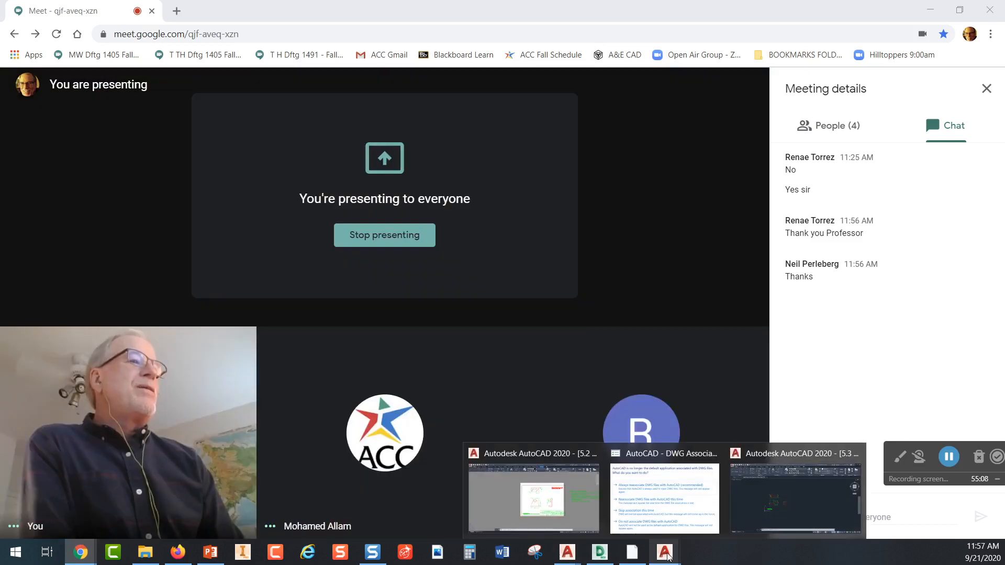
mouse_move(567, 554)
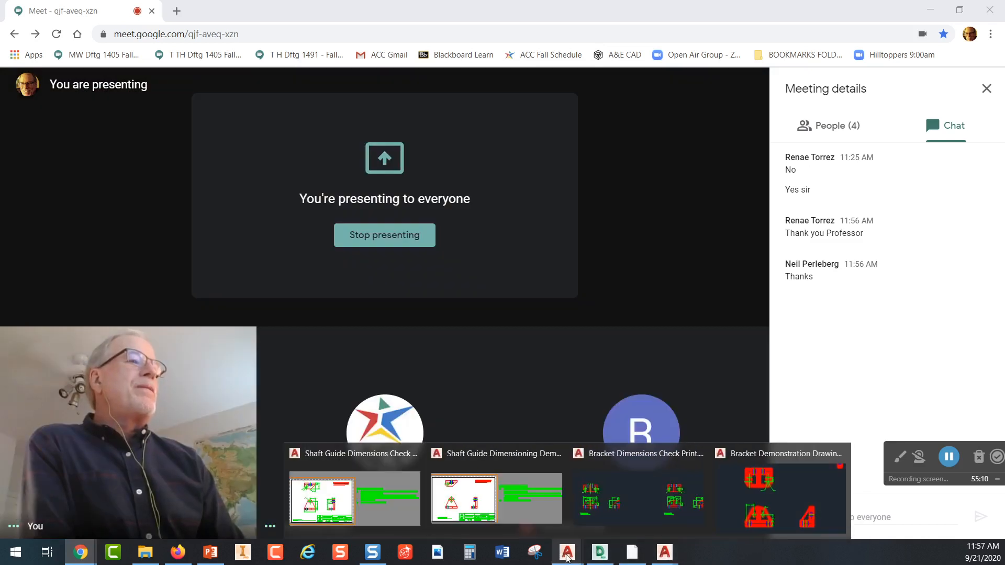
click(646, 504)
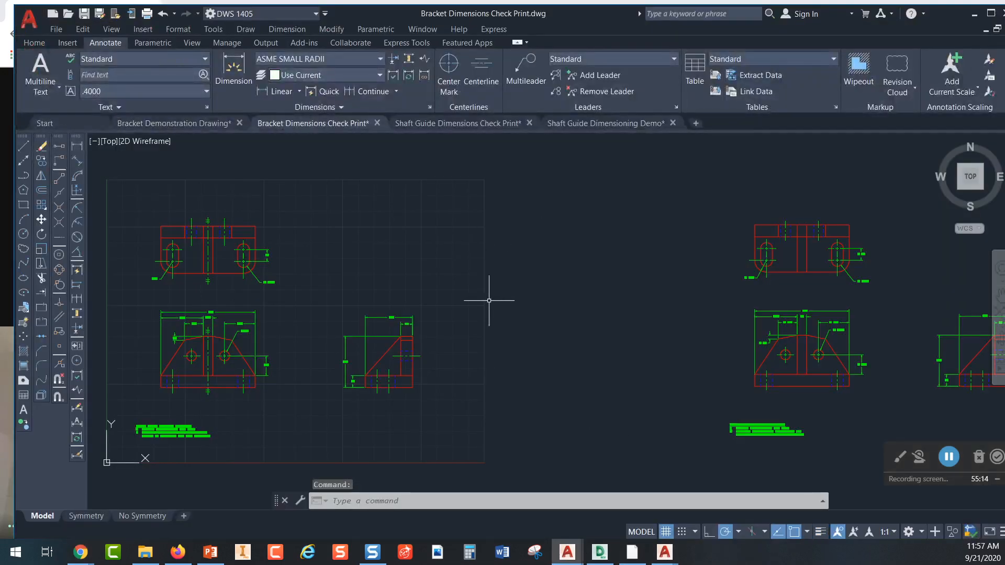
scroll(292, 310, up, 9)
scroll(393, 252, down, 5)
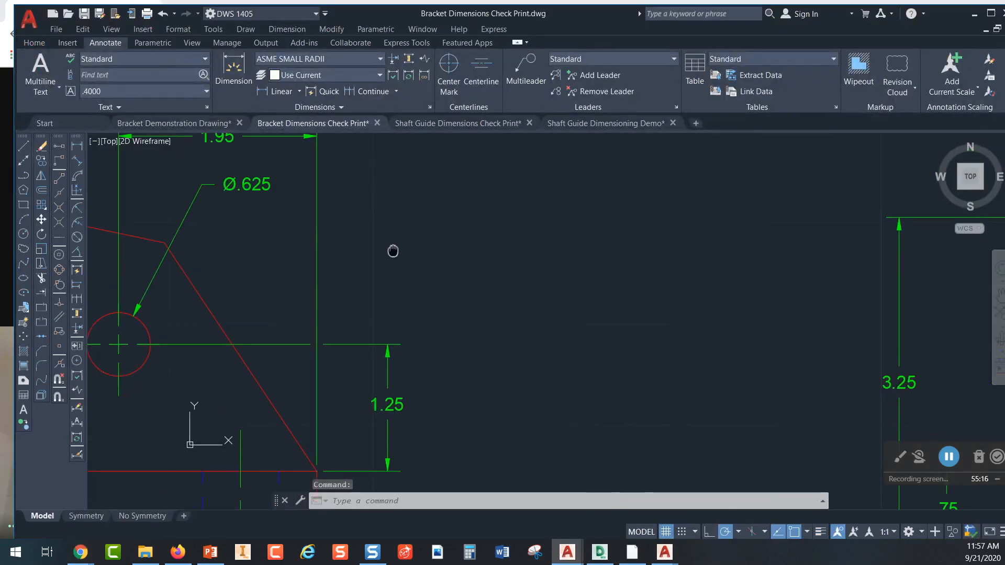
mouse_move(691, 259)
middle_down()
mouse_move(149, 339)
mouse_move(384, 412)
middle_up()
scroll(464, 346, down, 1)
middle_drag(765, 310, 243, 305)
scroll(572, 325, up, 6)
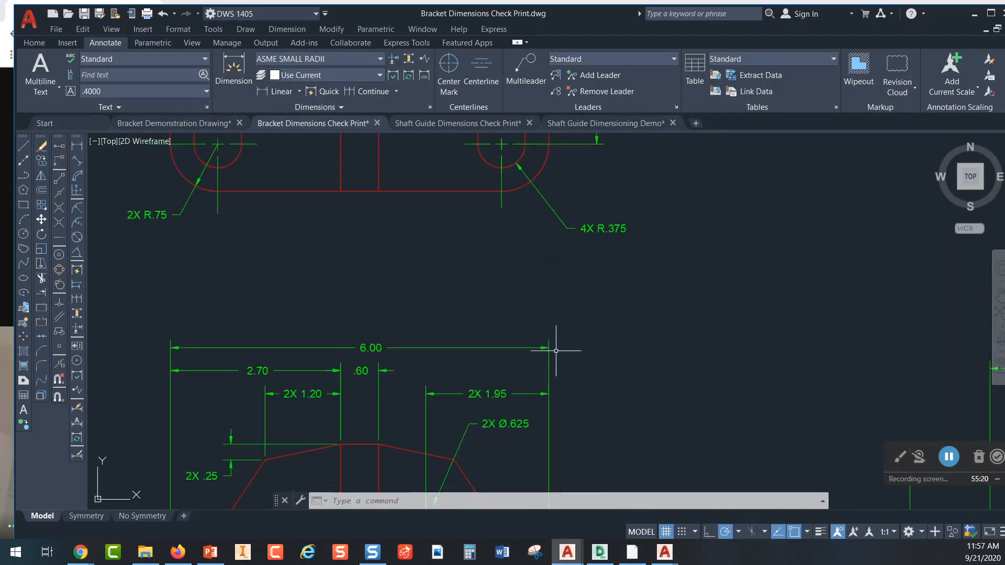
scroll(408, 342, up, 5)
middle_drag(406, 341, 440, 291)
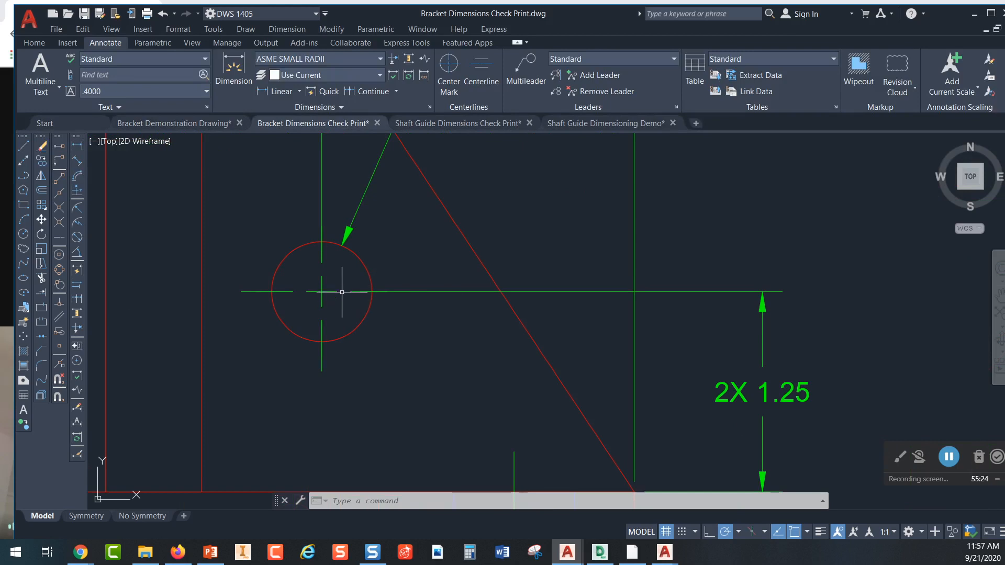
middle_drag(403, 321, 427, 326)
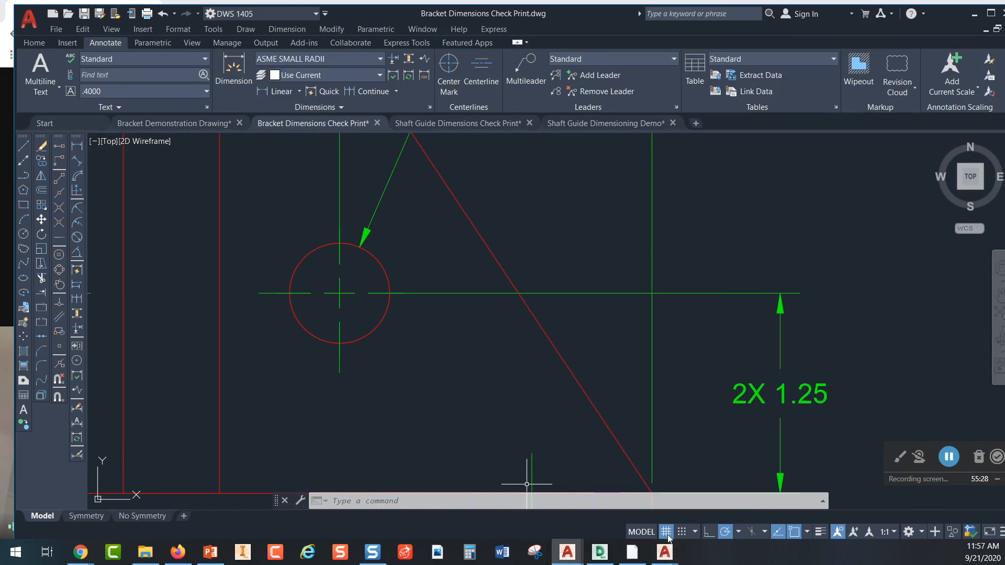
Stretch the 2X 1.25 dimension's extension line origin to the hole's center and move the drawing window back to the other screen
drag(617, 17, 551, 17)
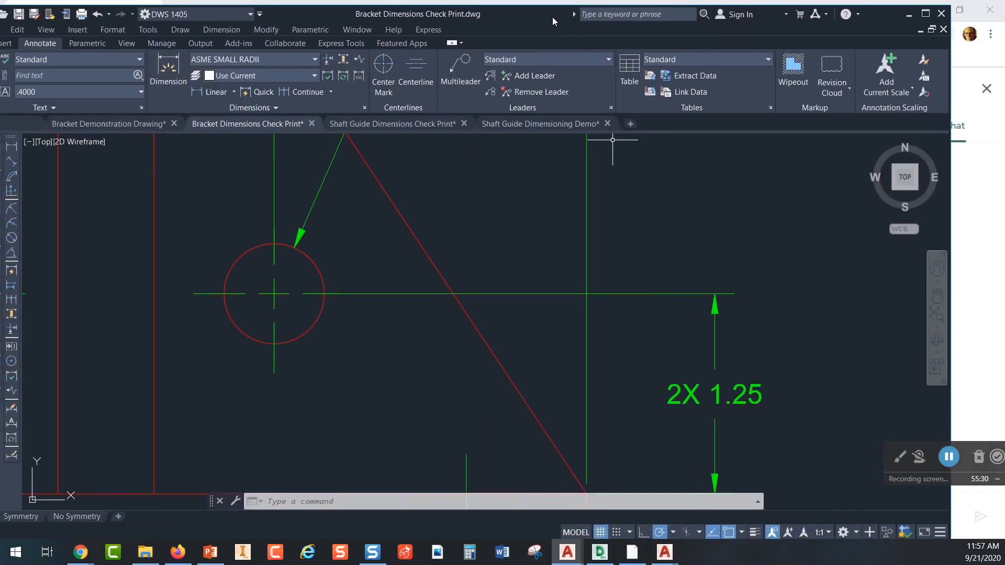
click(330, 293)
click(305, 293)
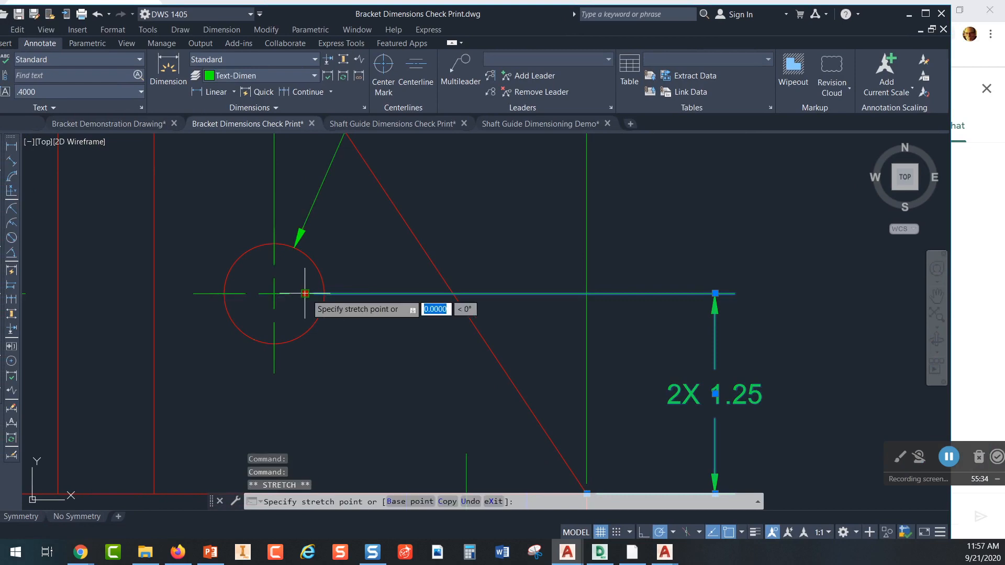
click(275, 293)
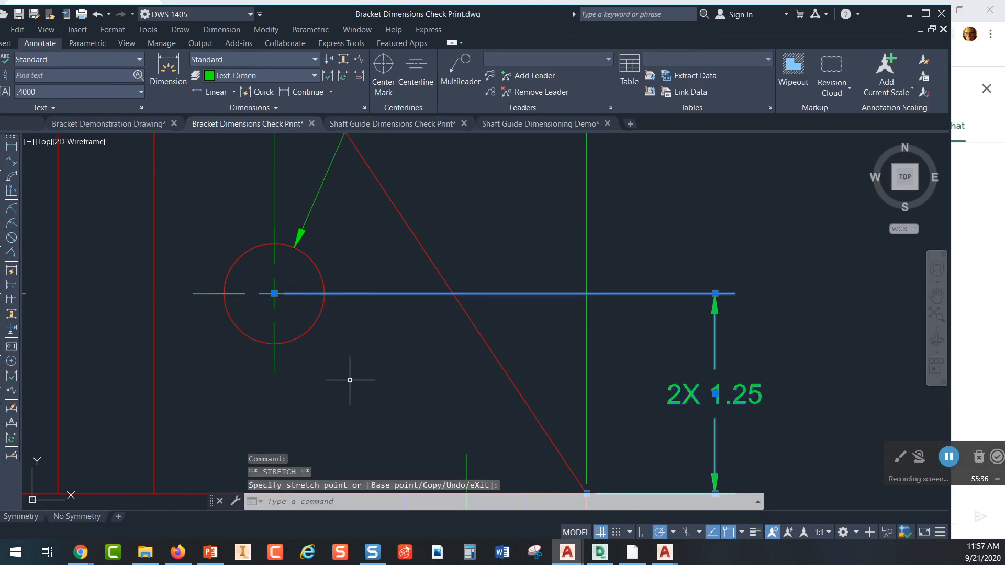
key(Escape)
drag(528, 14, 0, 73)
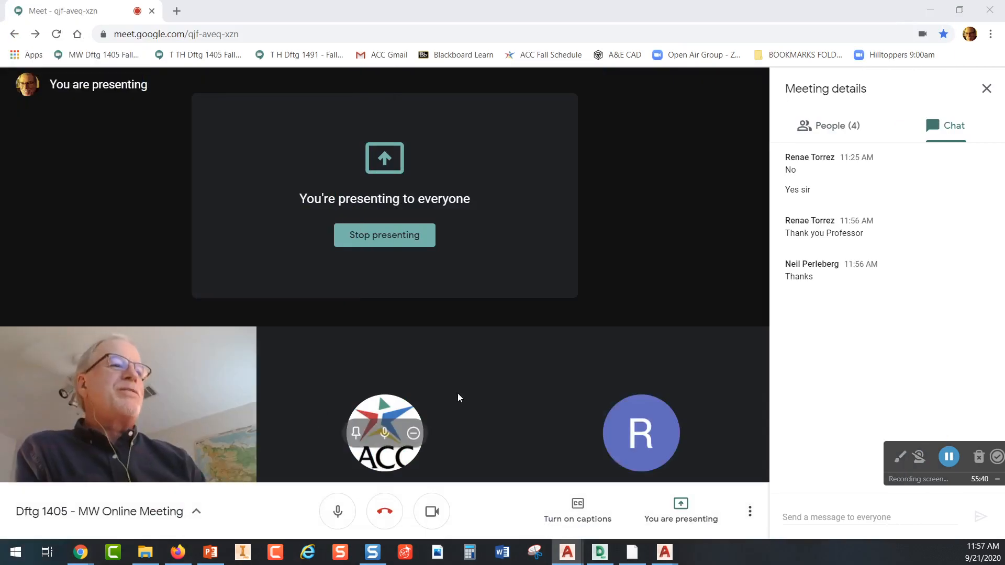
Stop the current presentation and share the entire Screen 1 with the meeting again
click(689, 506)
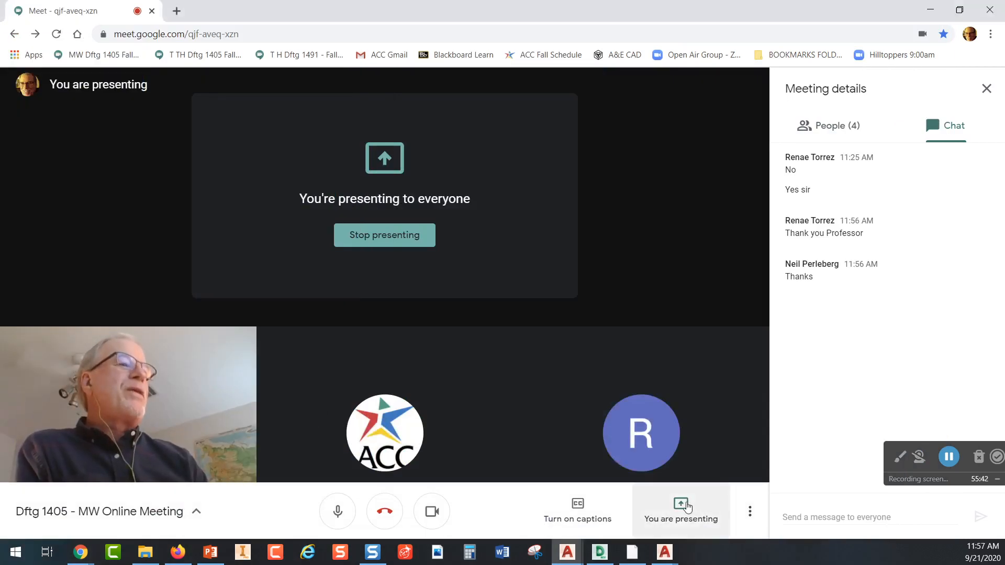
click(687, 449)
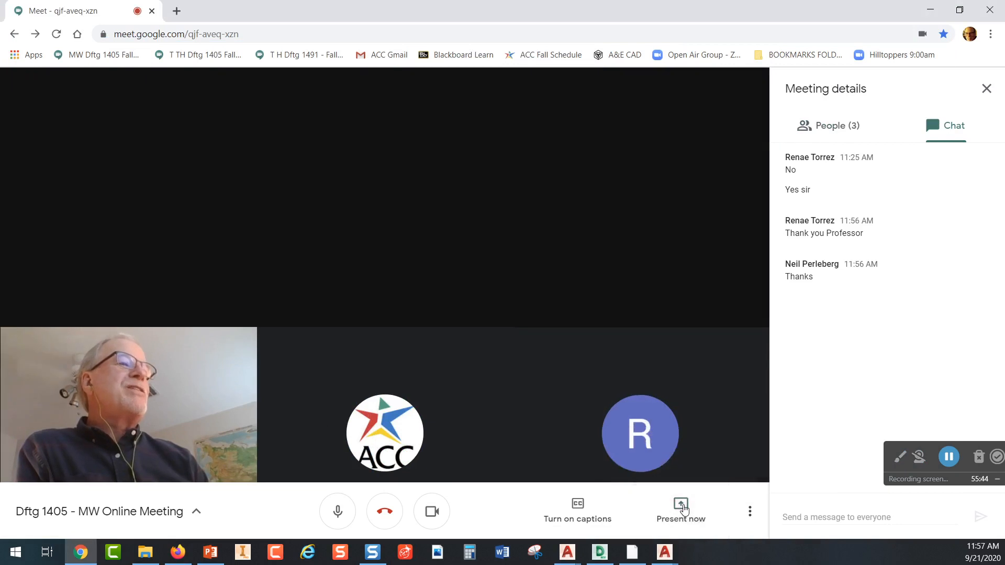
click(680, 507)
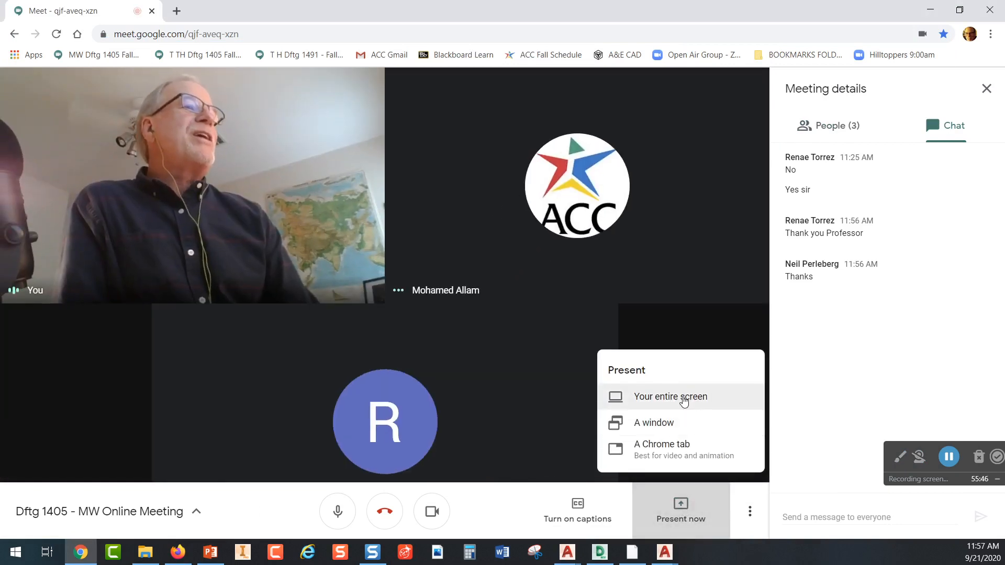
click(663, 401)
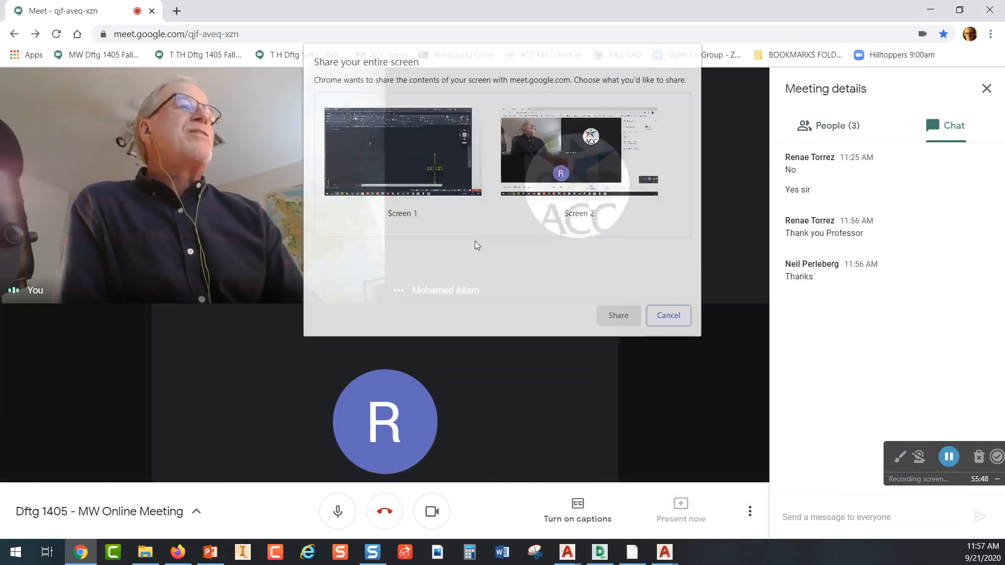
click(450, 199)
click(619, 318)
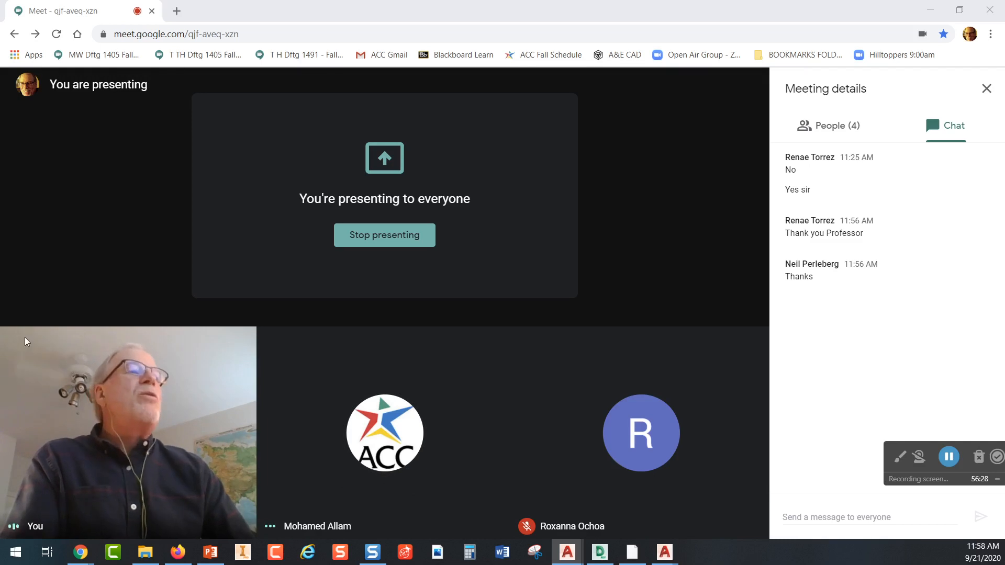
Stop presenting the screen to the meeting
mouse_move(457, 436)
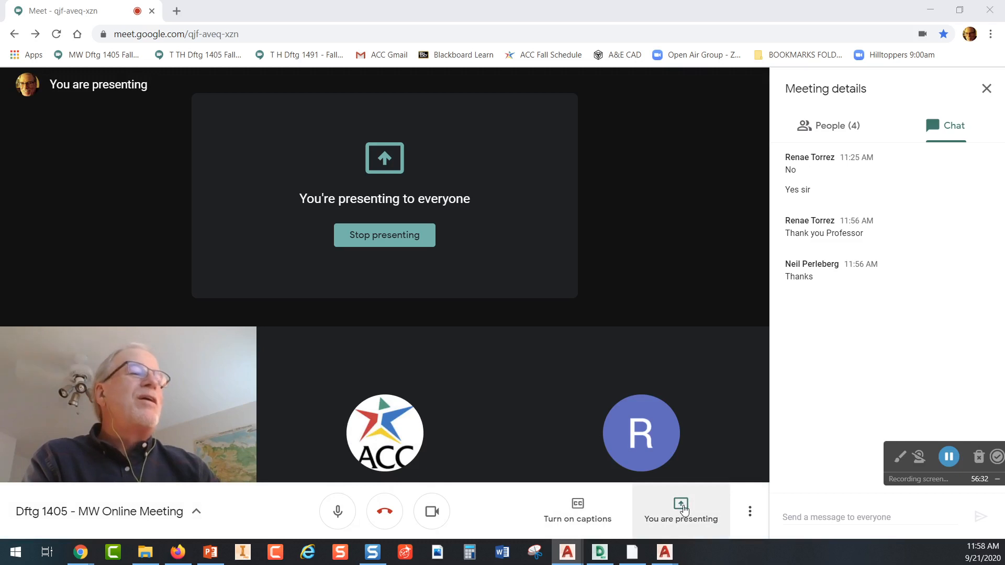
click(681, 509)
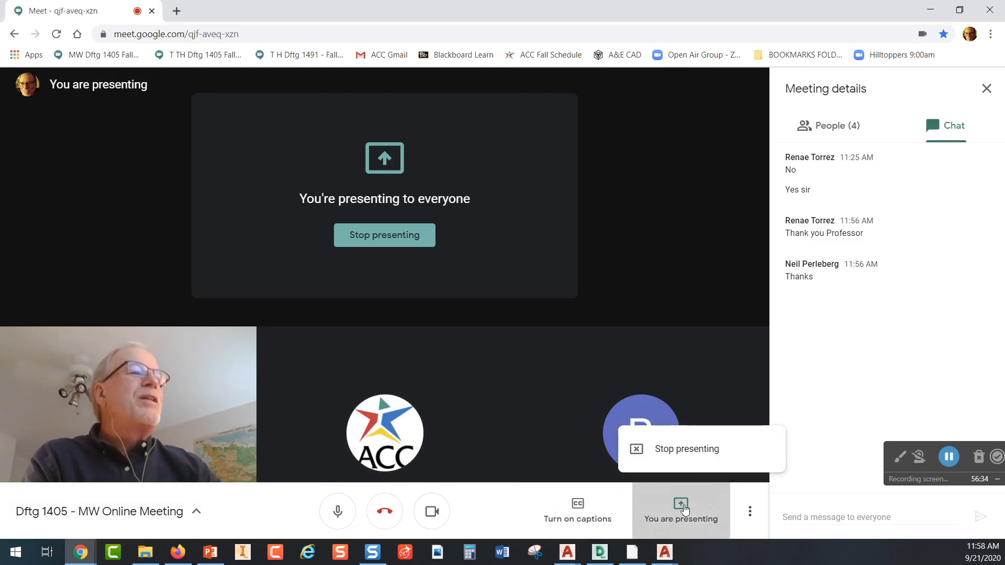
click(685, 450)
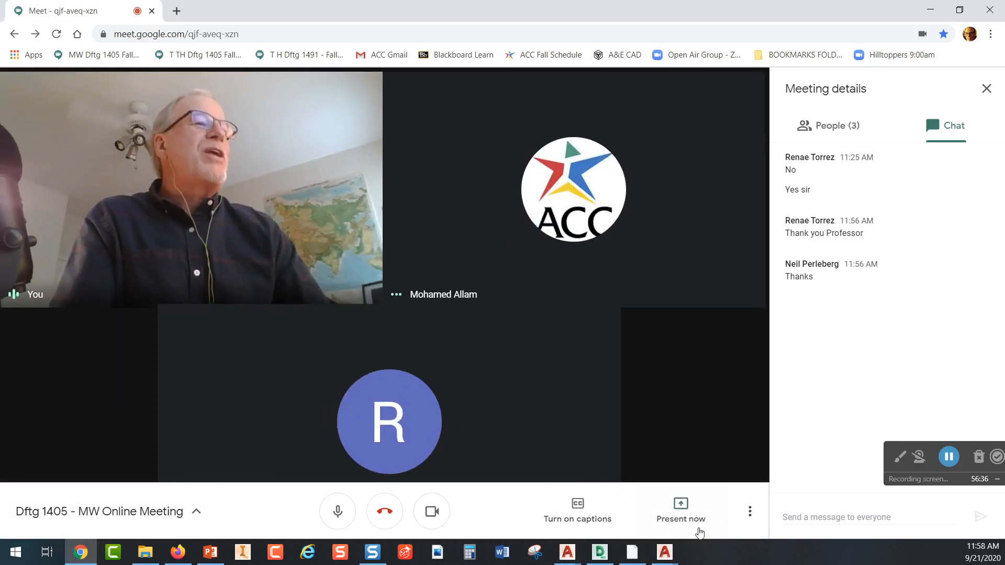